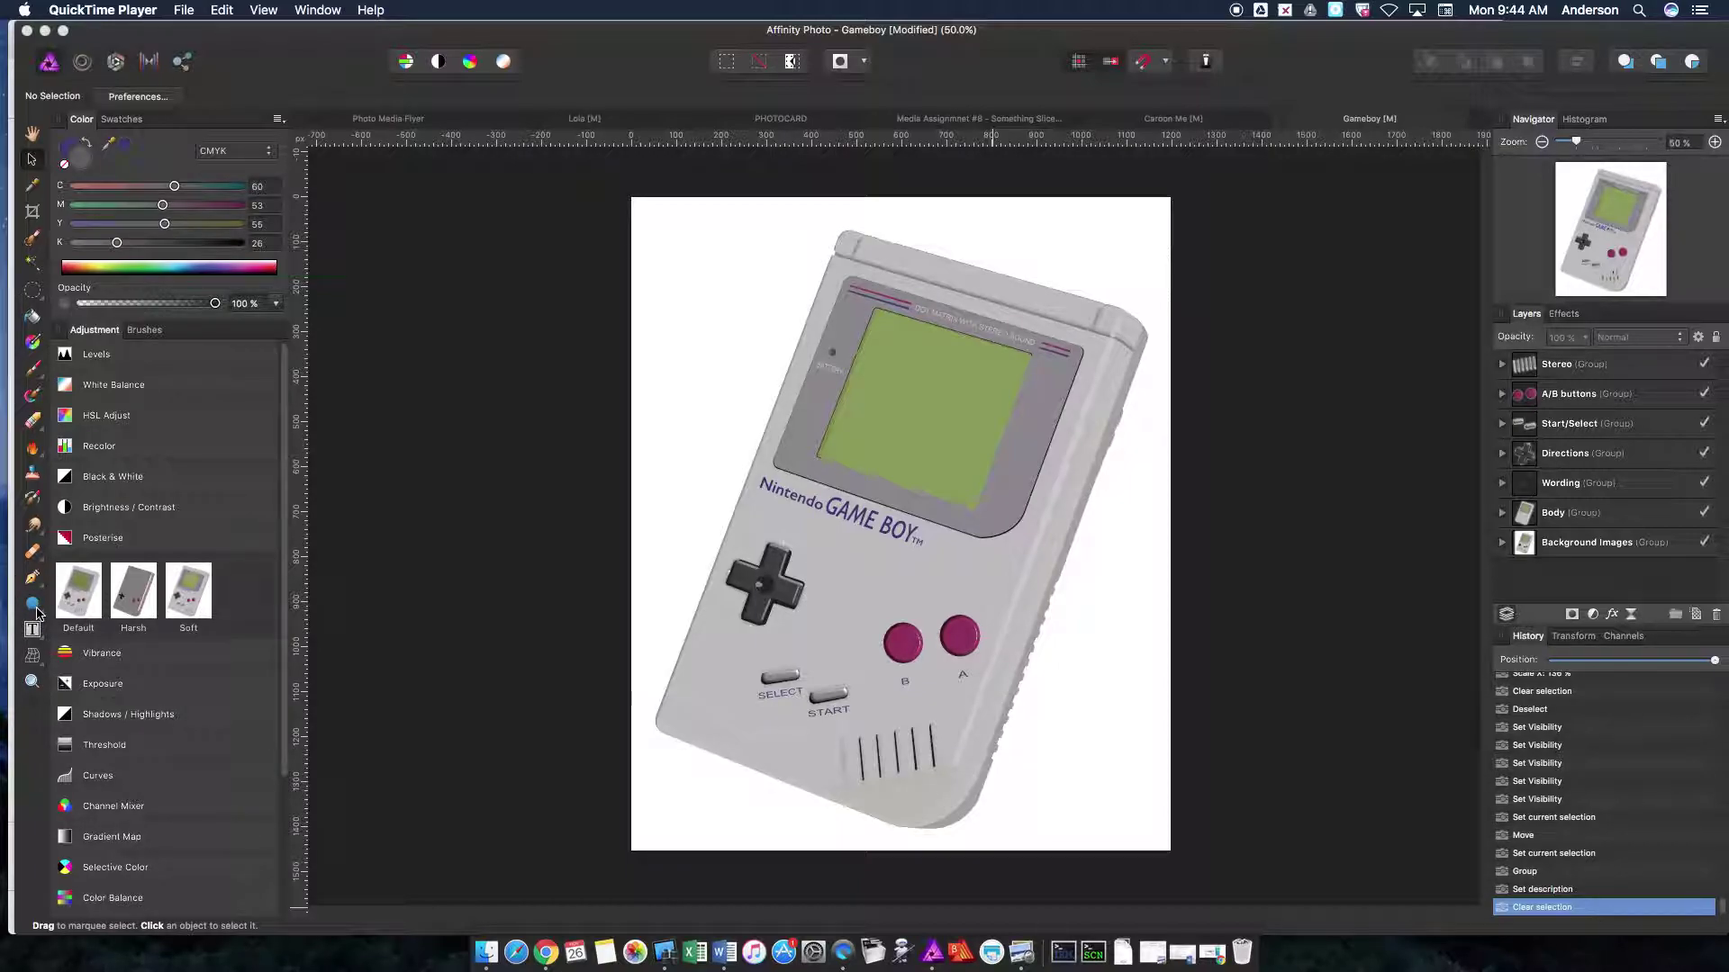
Step: Activate the Pen tool and view the other tools grouped with it
left_click(33, 583)
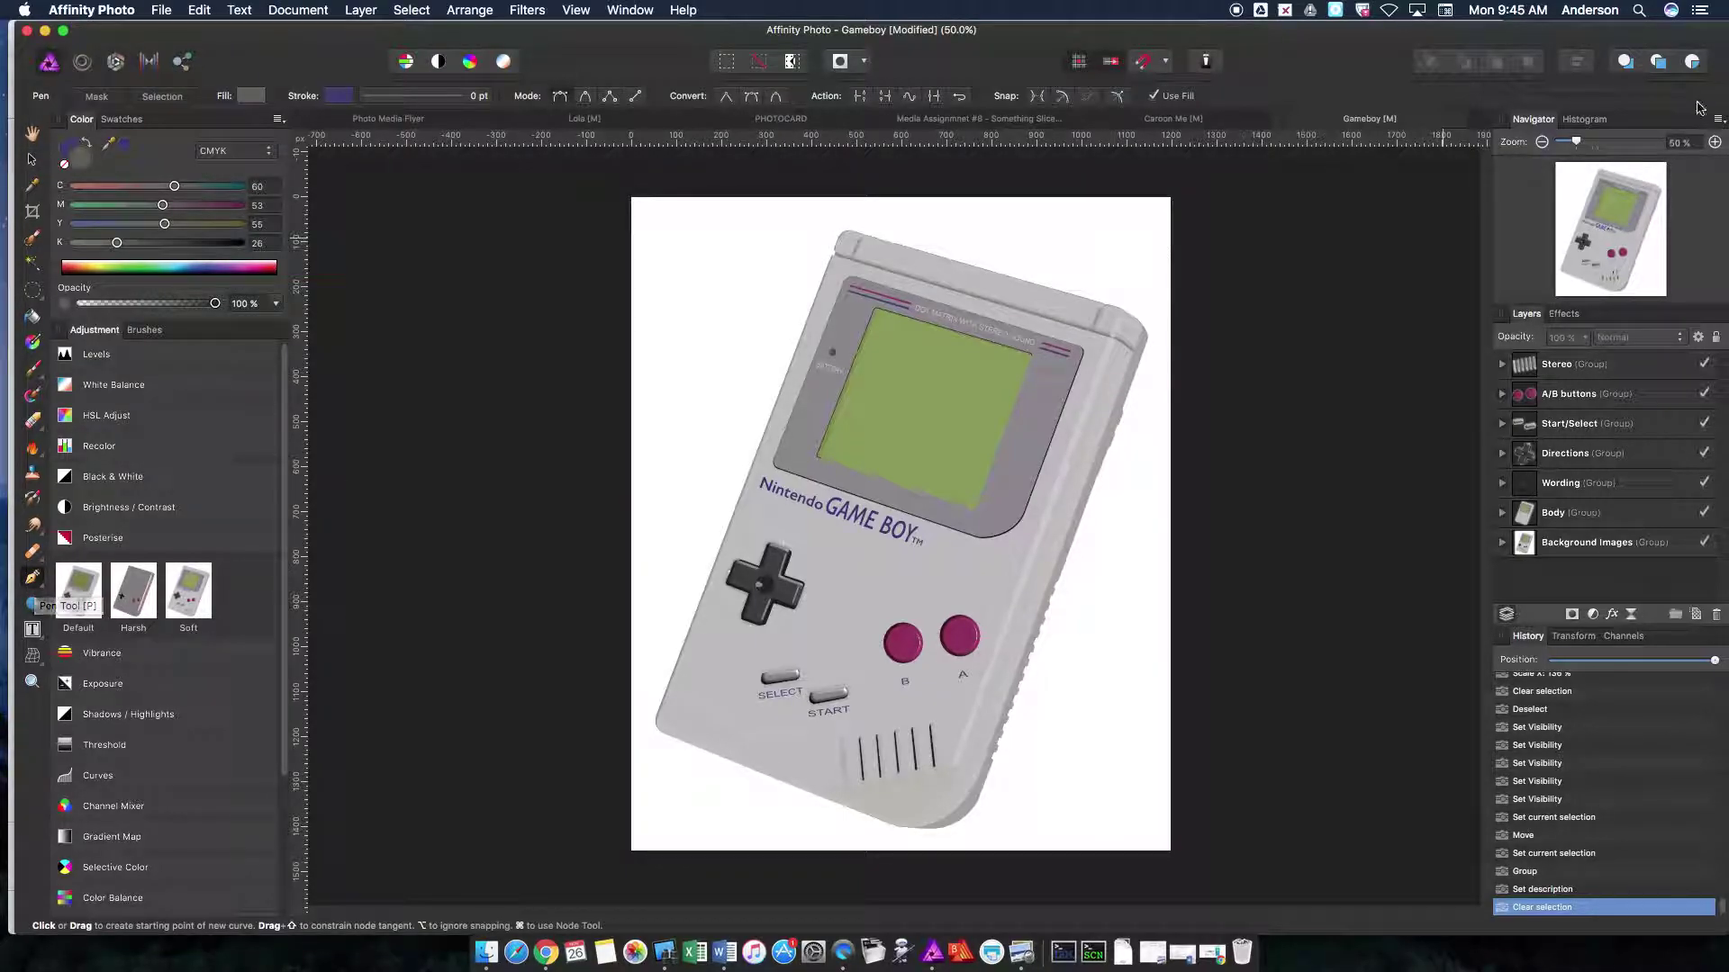
left_click_drag(1576, 141, 1634, 144)
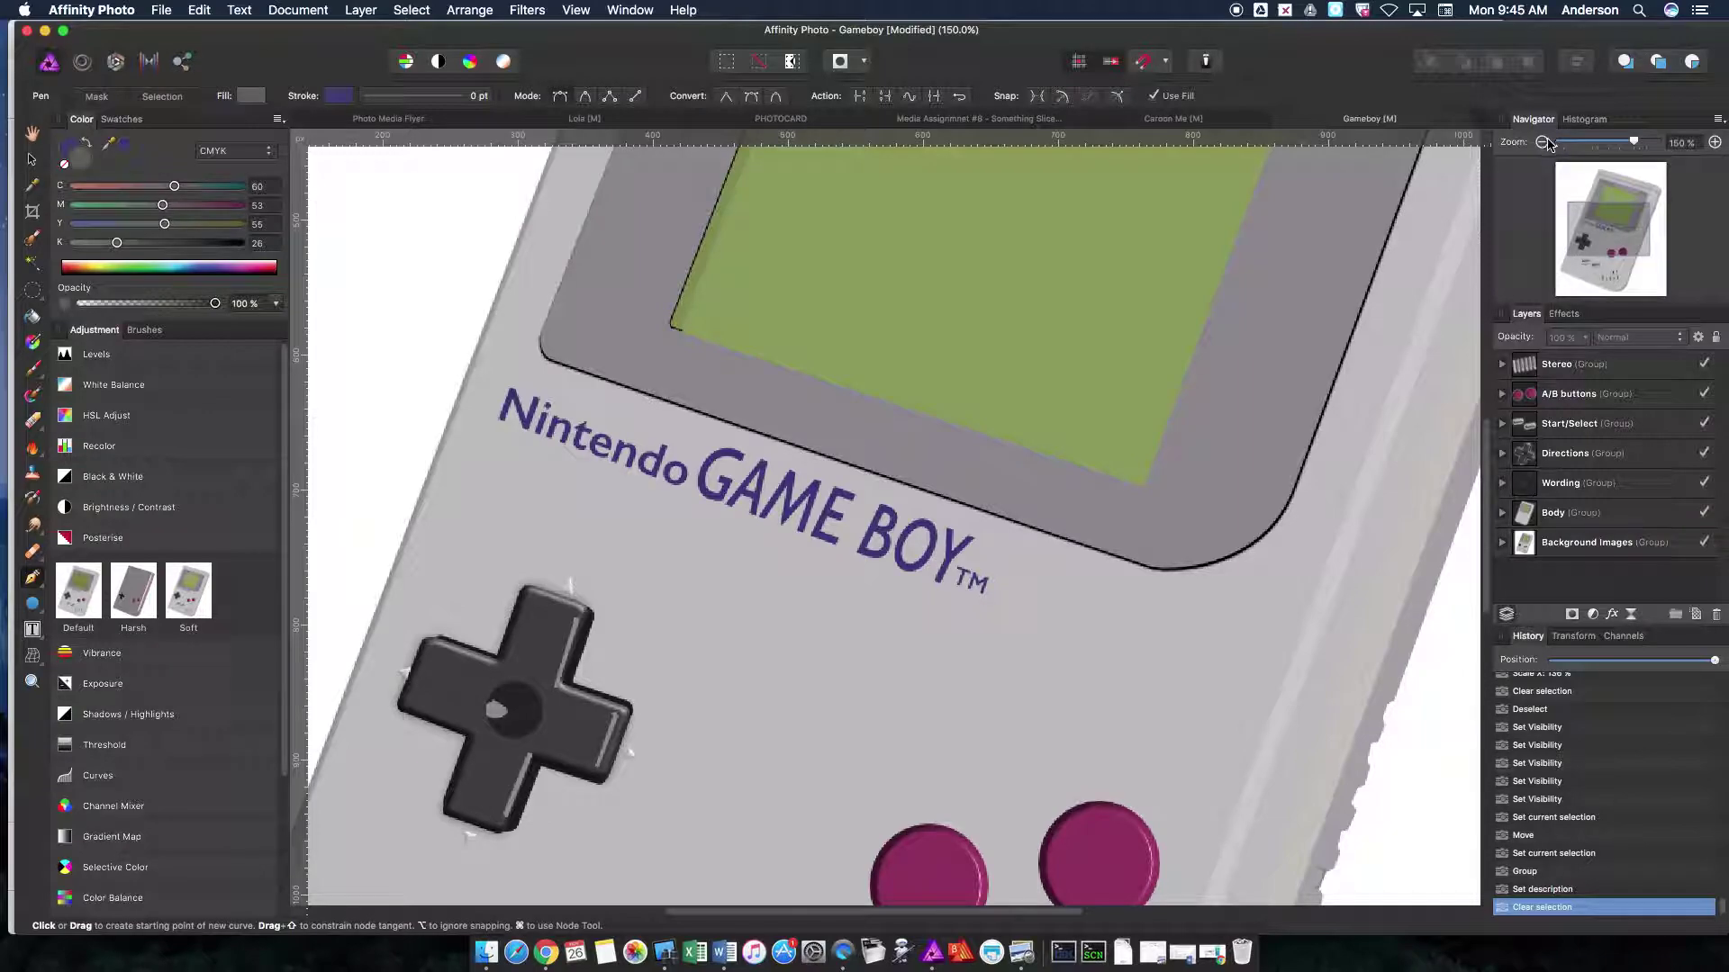
left_click(1541, 142)
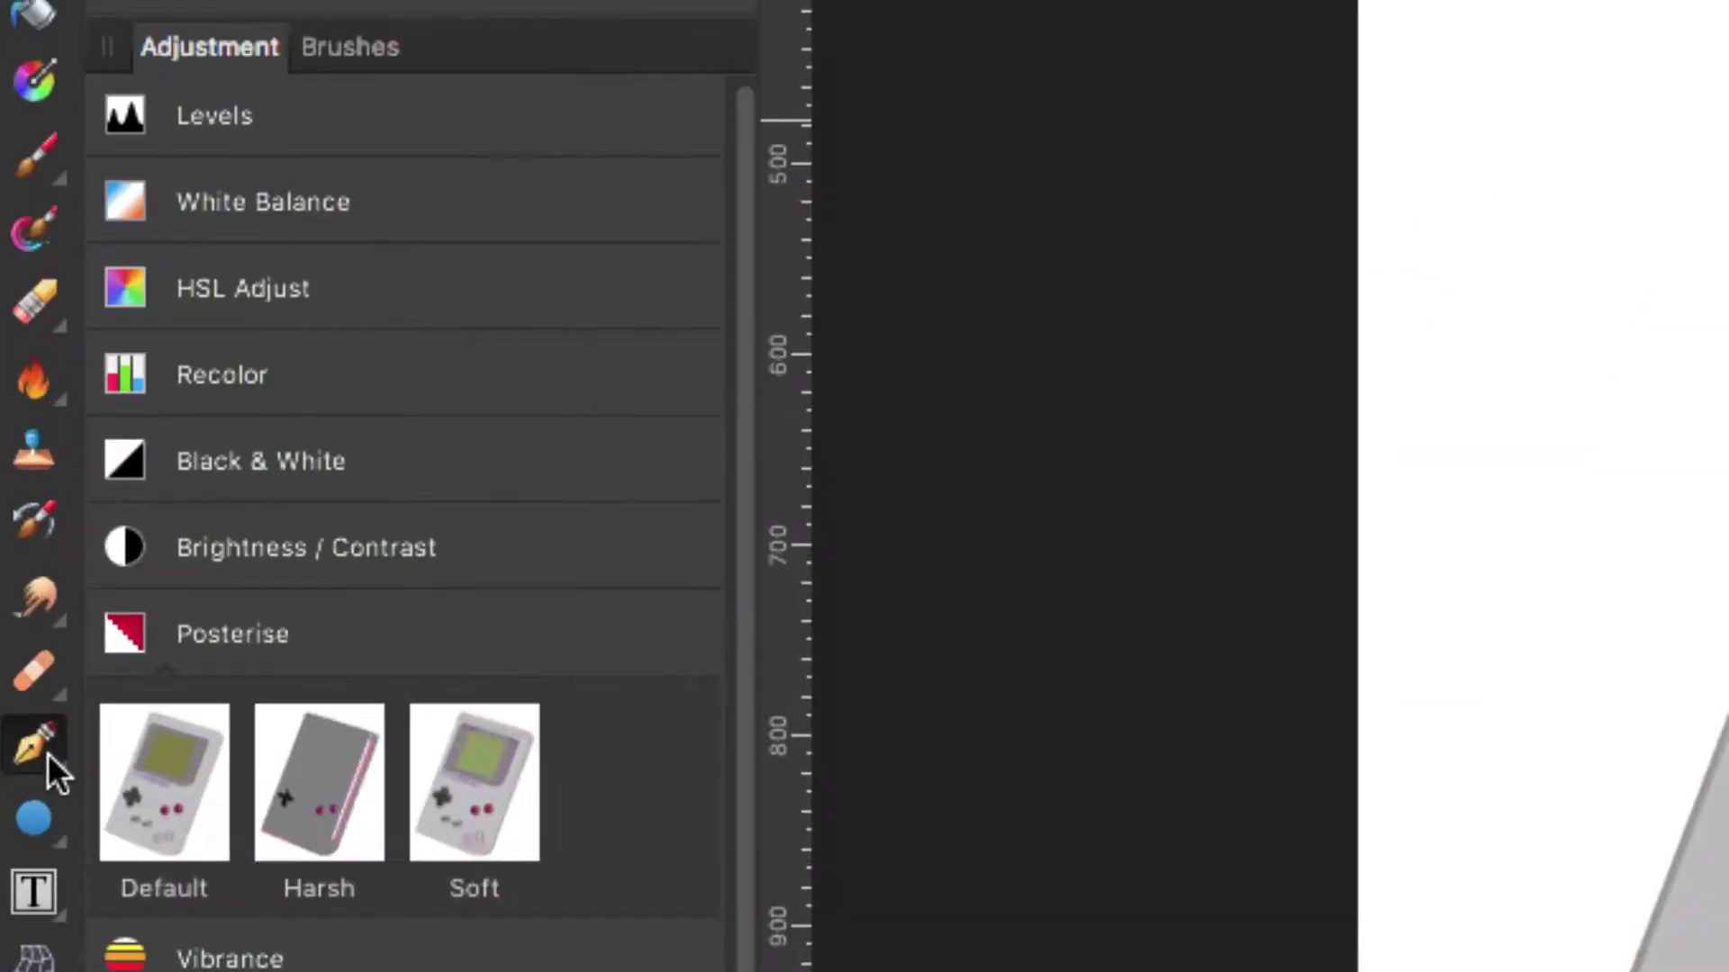
left_click(50, 758)
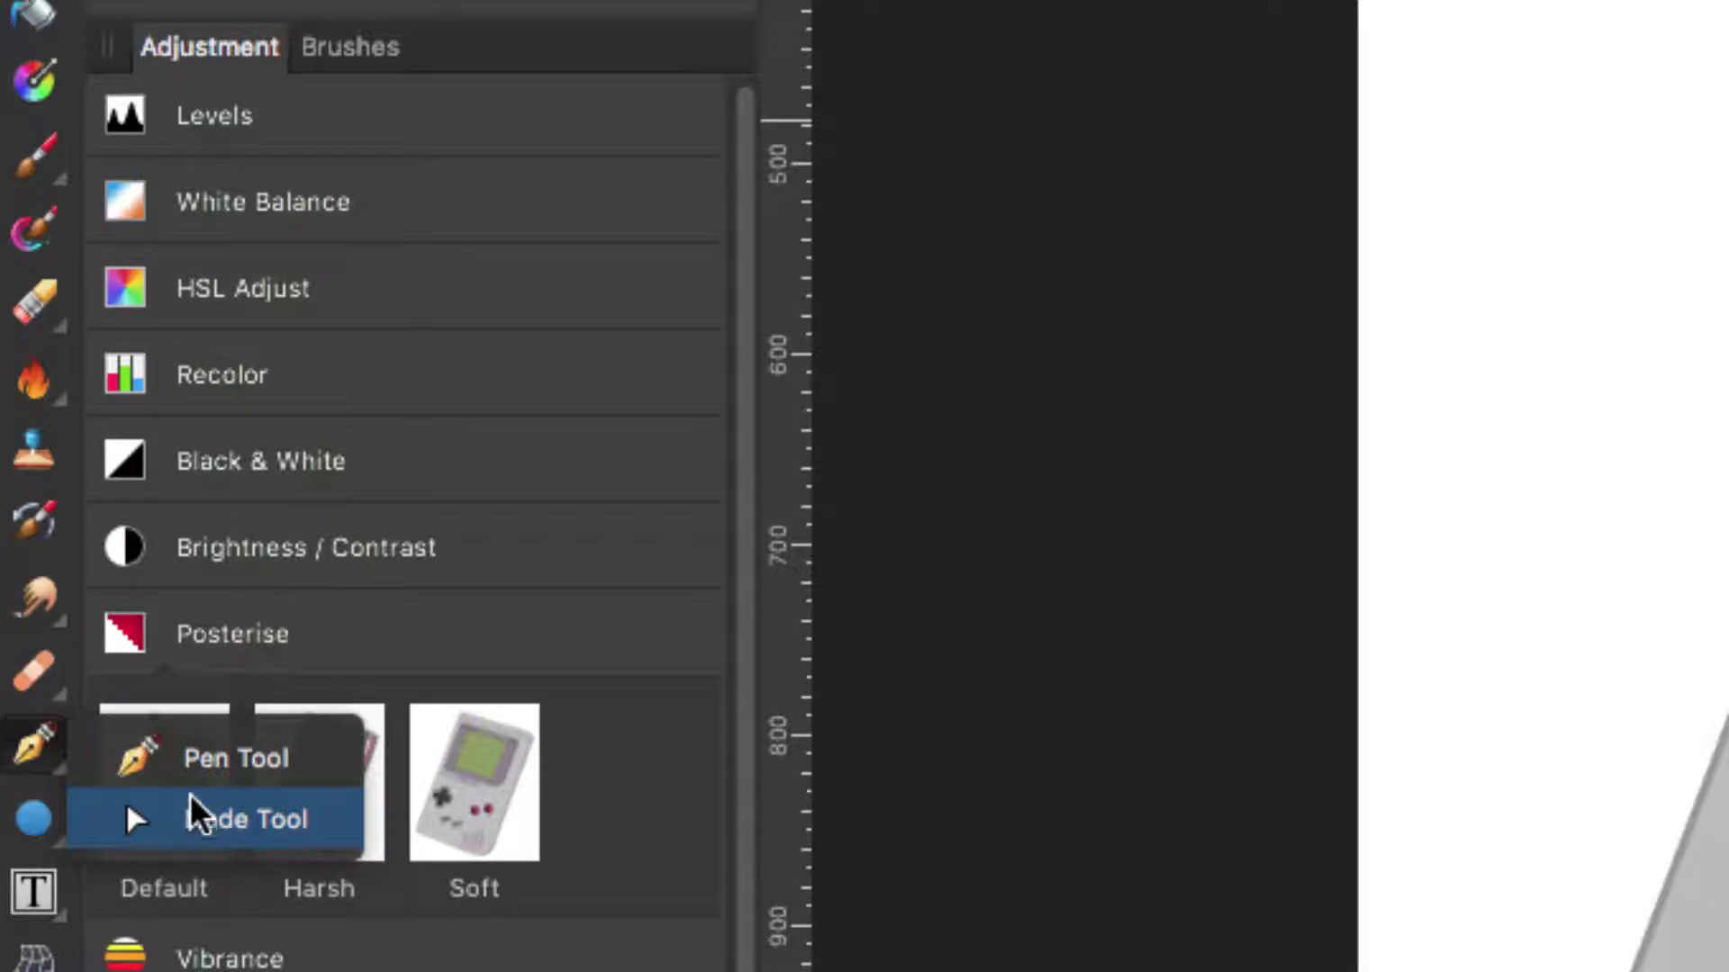
left_click(184, 764)
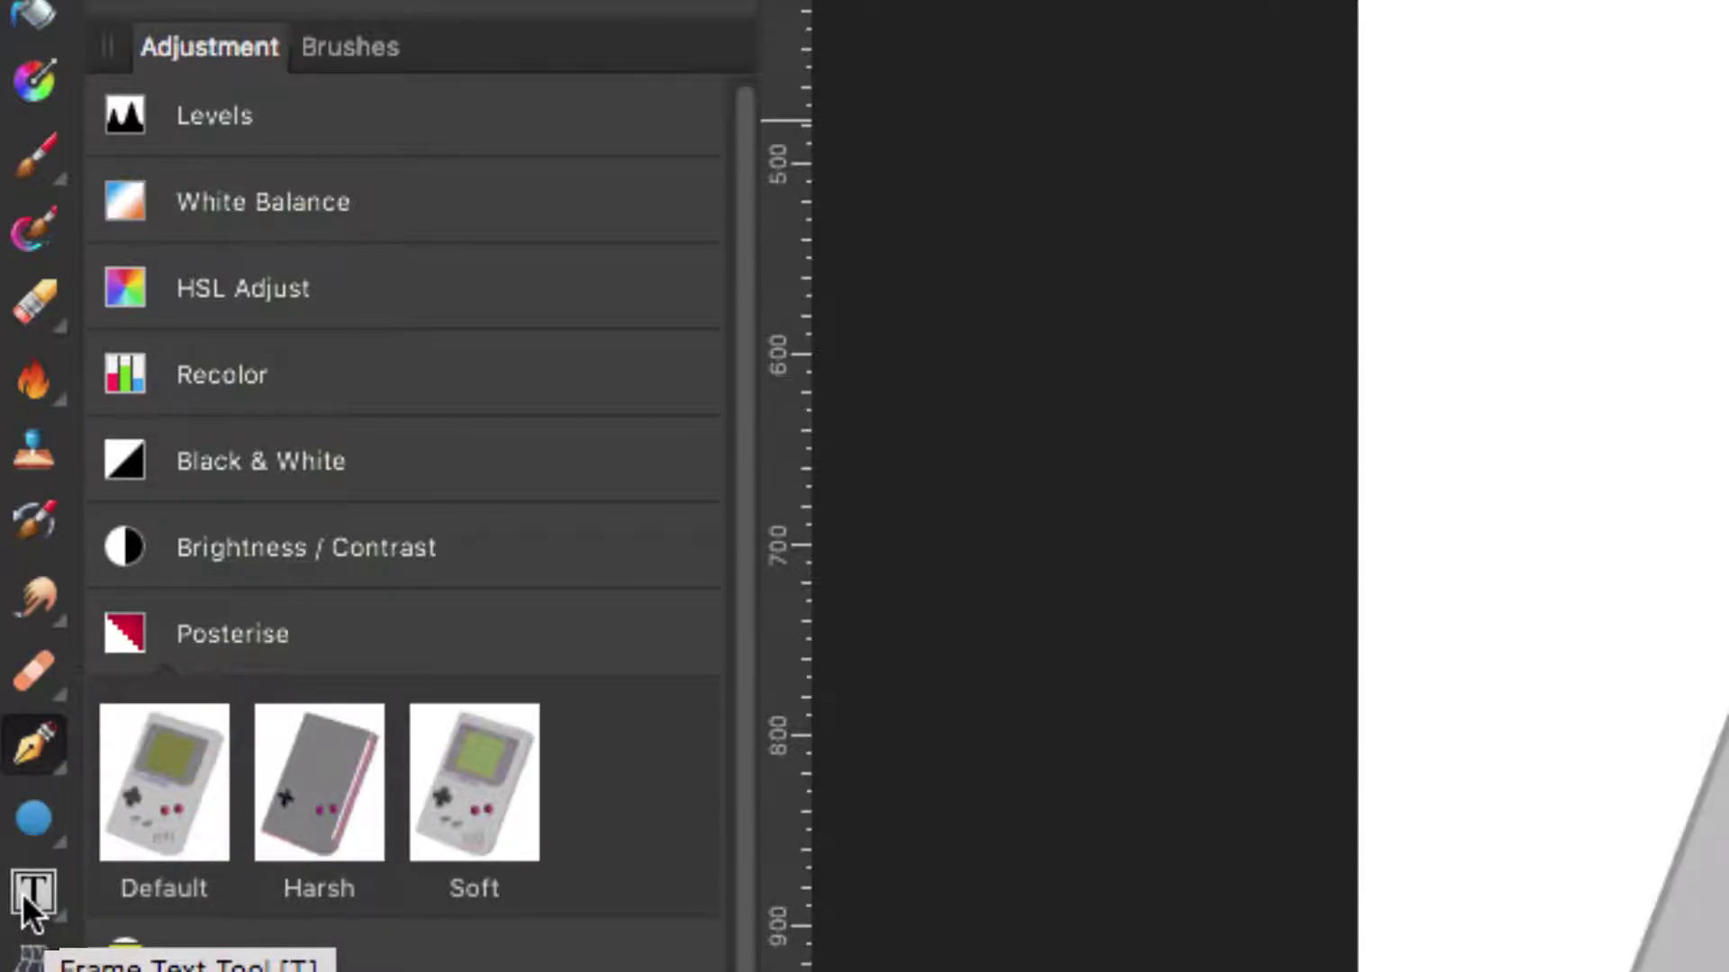
Step: Activate the Ellipse tool and look through the shape tools grouped with it
left_click(46, 827)
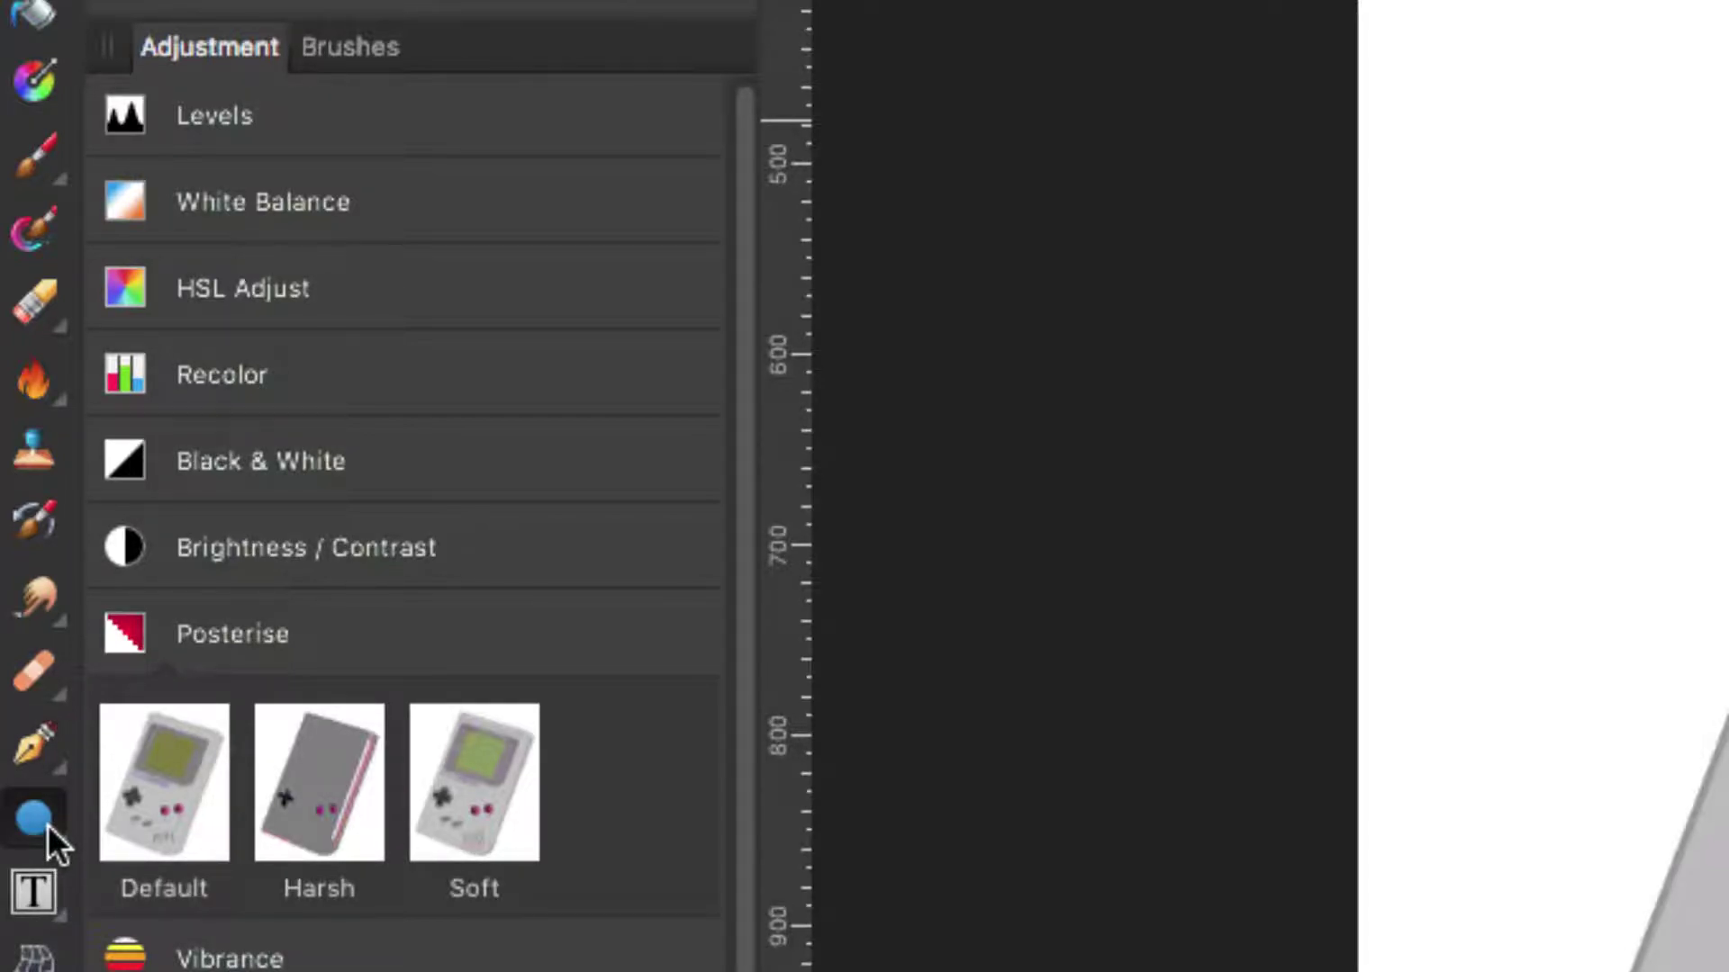
left_click(47, 824)
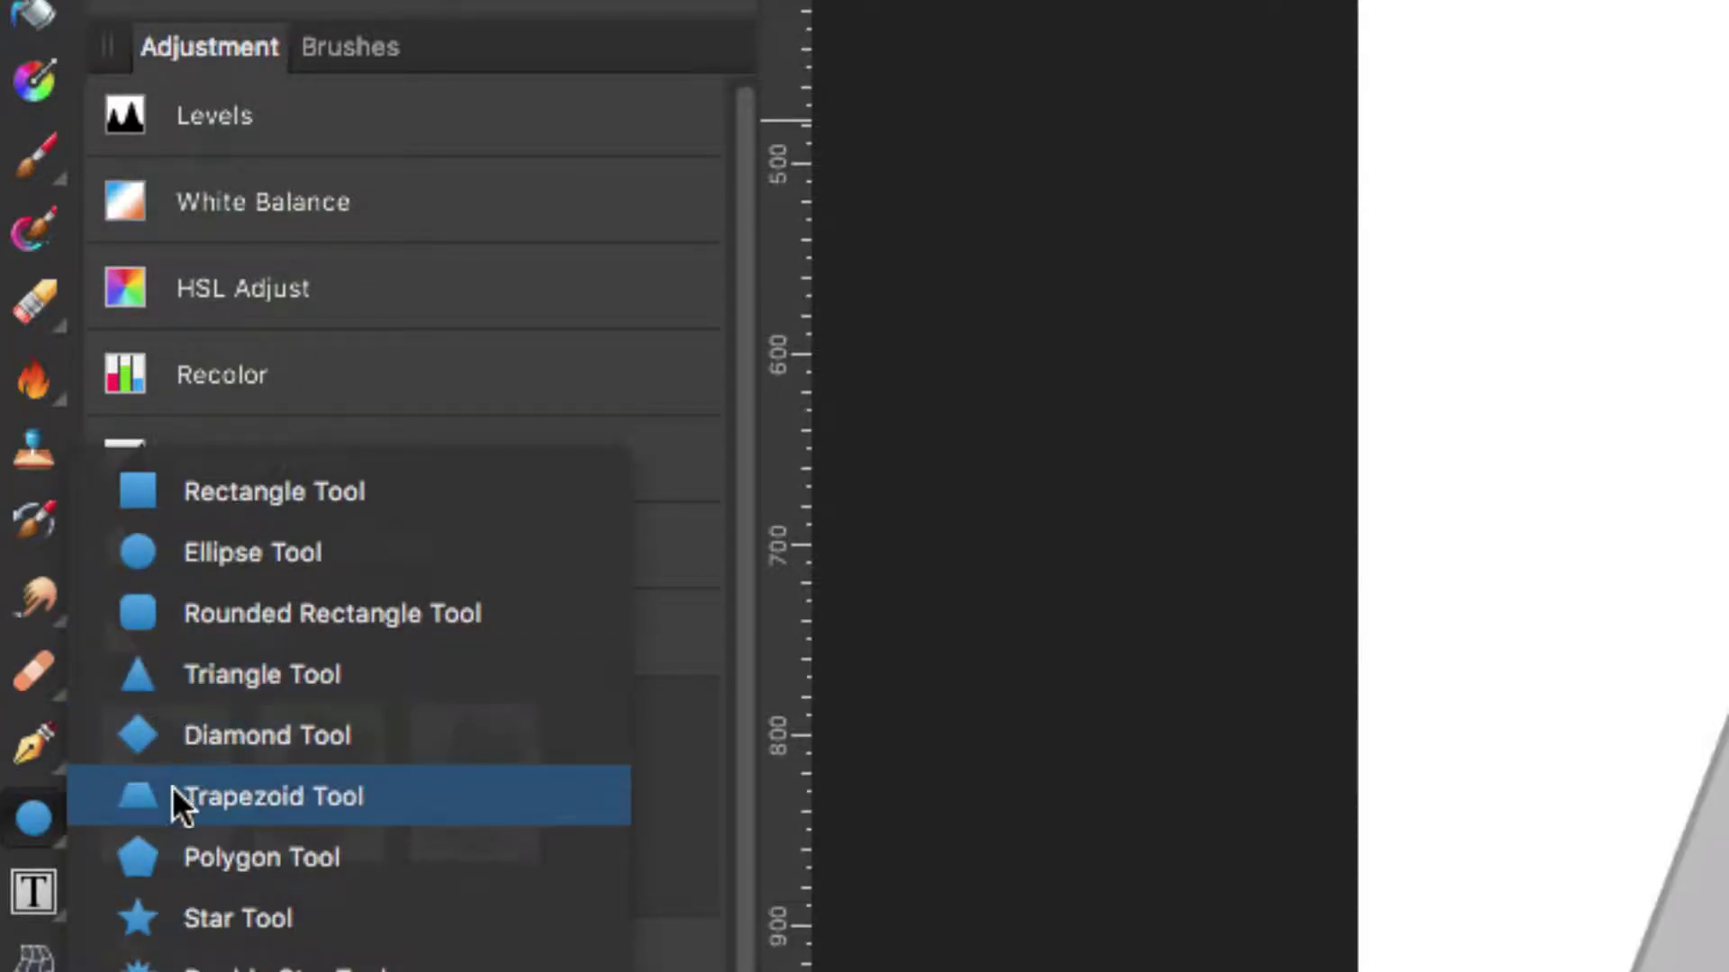
left_click(45, 819)
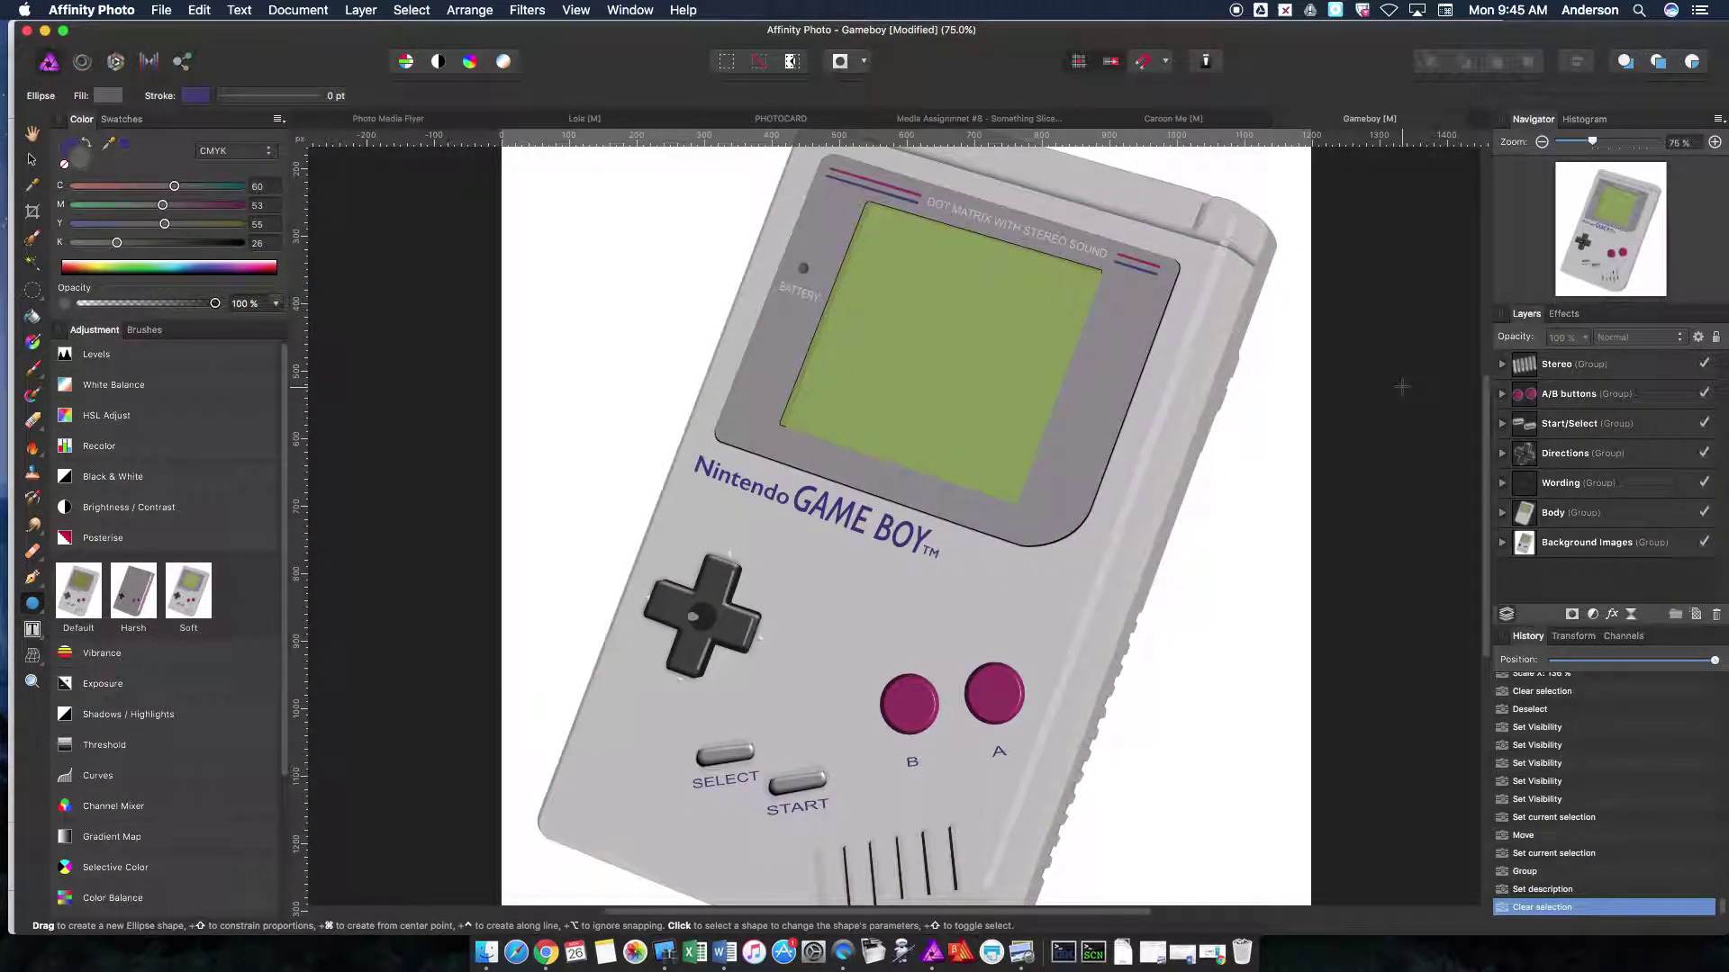
left_click(1544, 142)
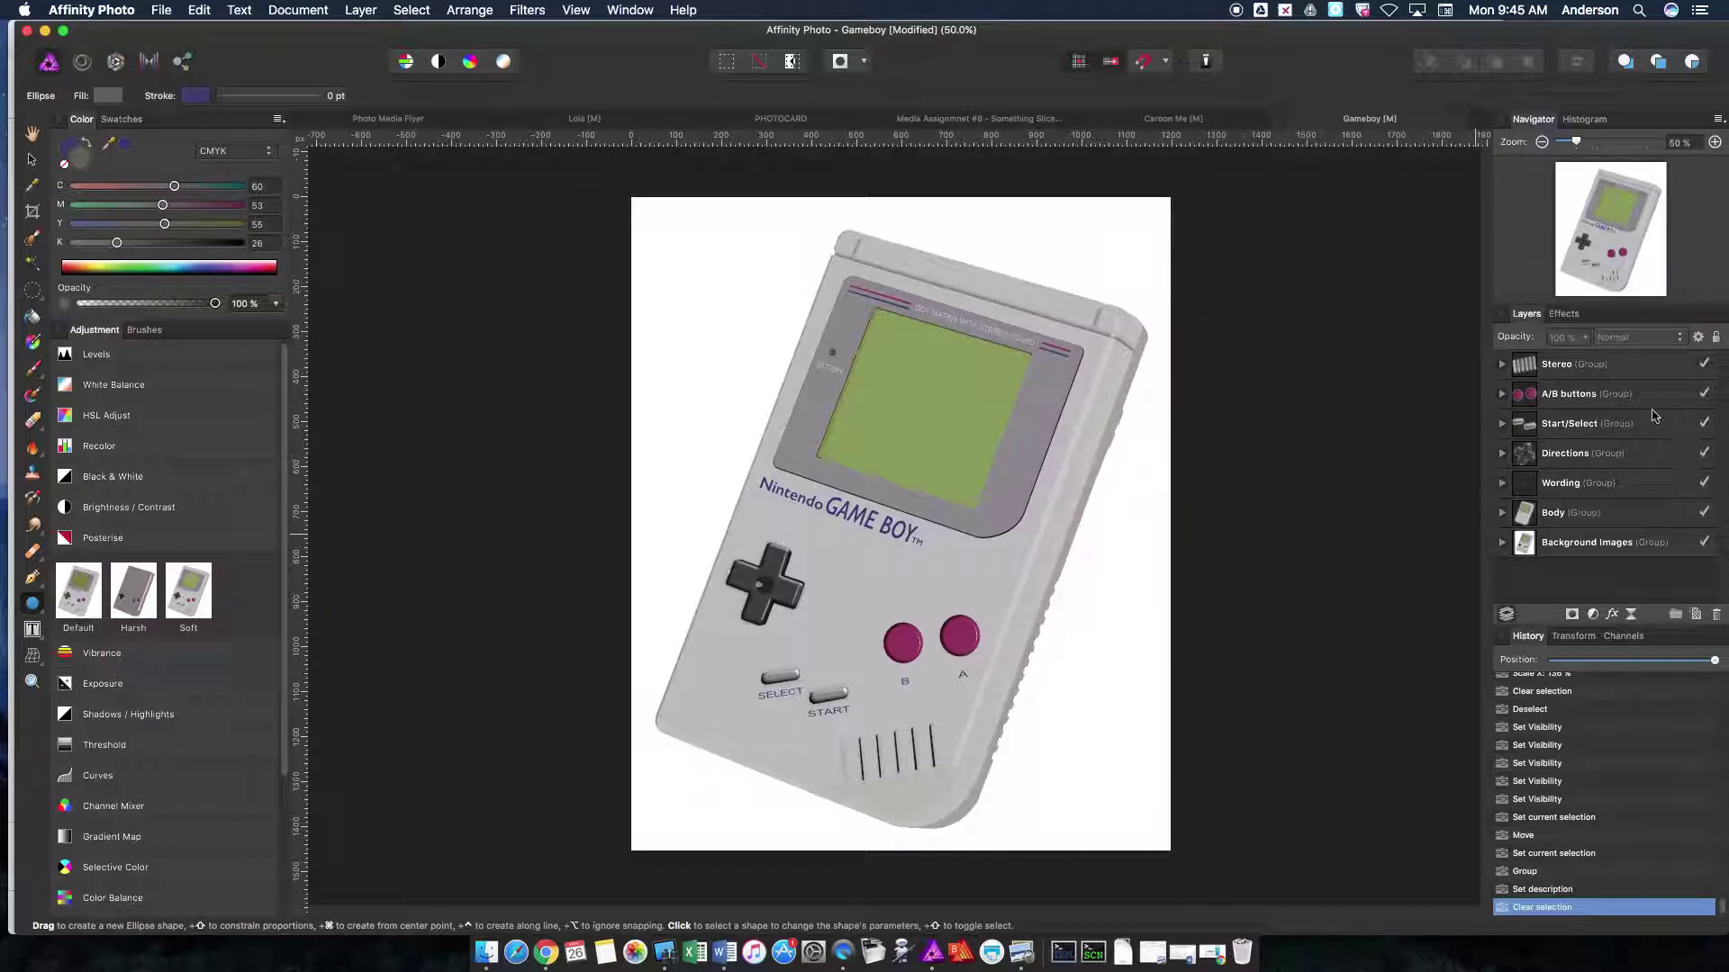
Step: Select the groups from Stereo through Body and toggle their visibility, leaving them hidden, to compare the drawing with the background photo
left_click(1625, 372)
key("a")
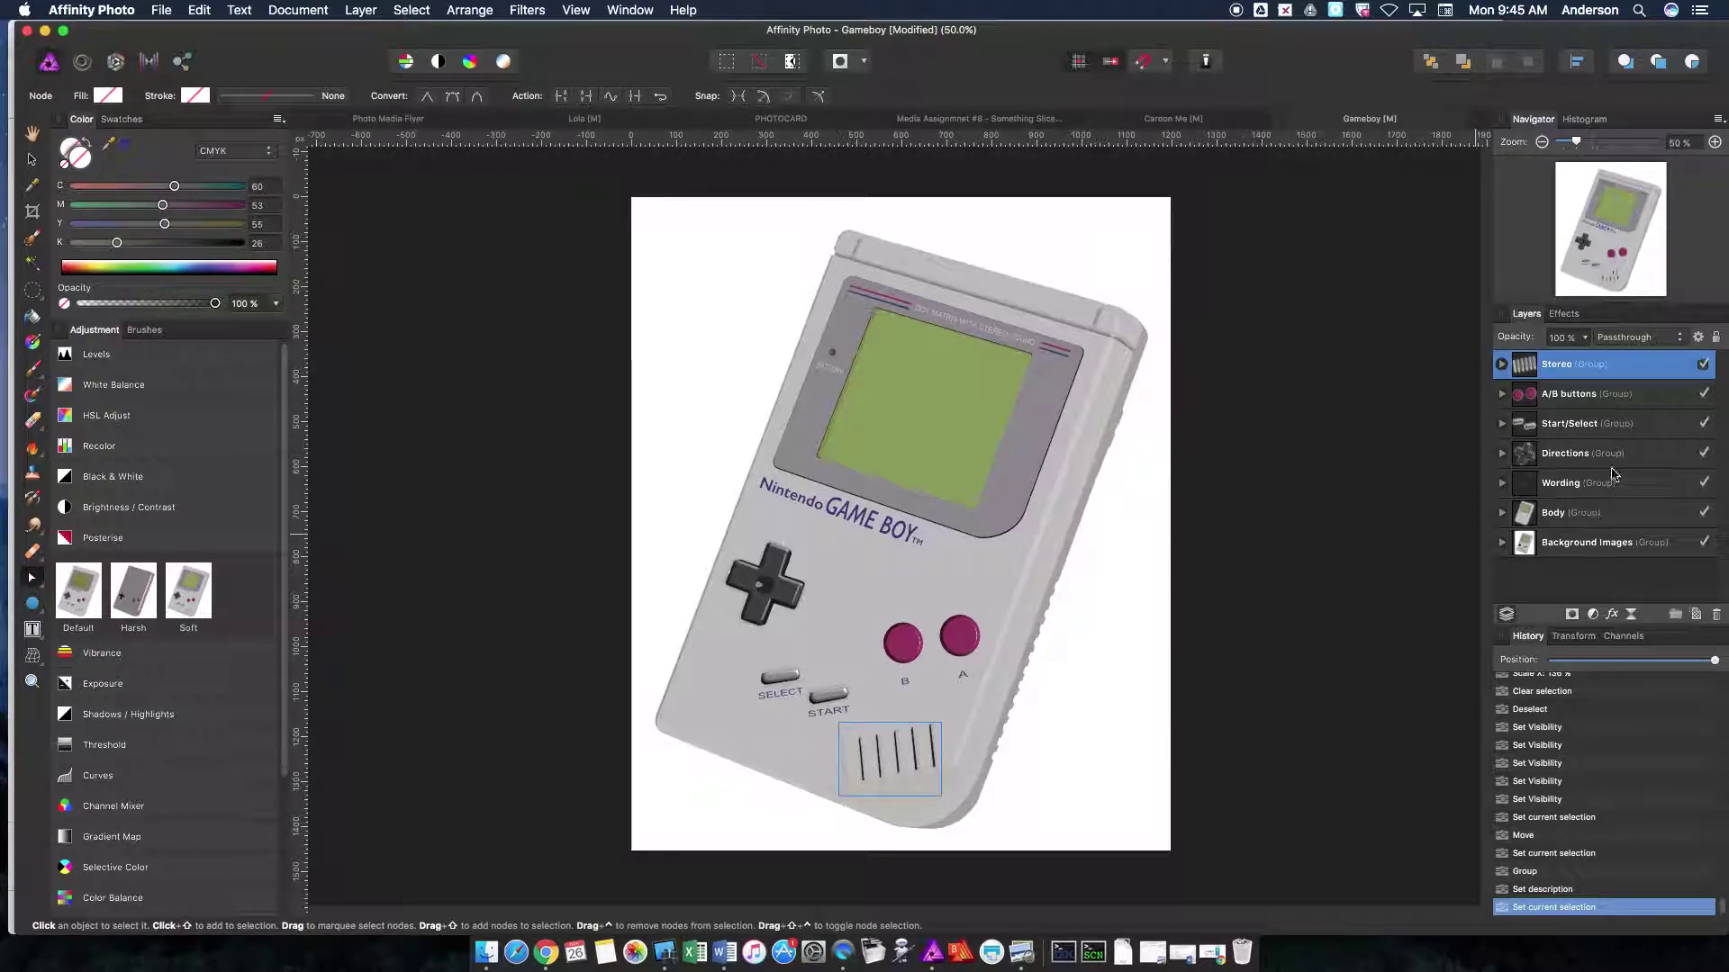
left_click(1617, 513, "shift")
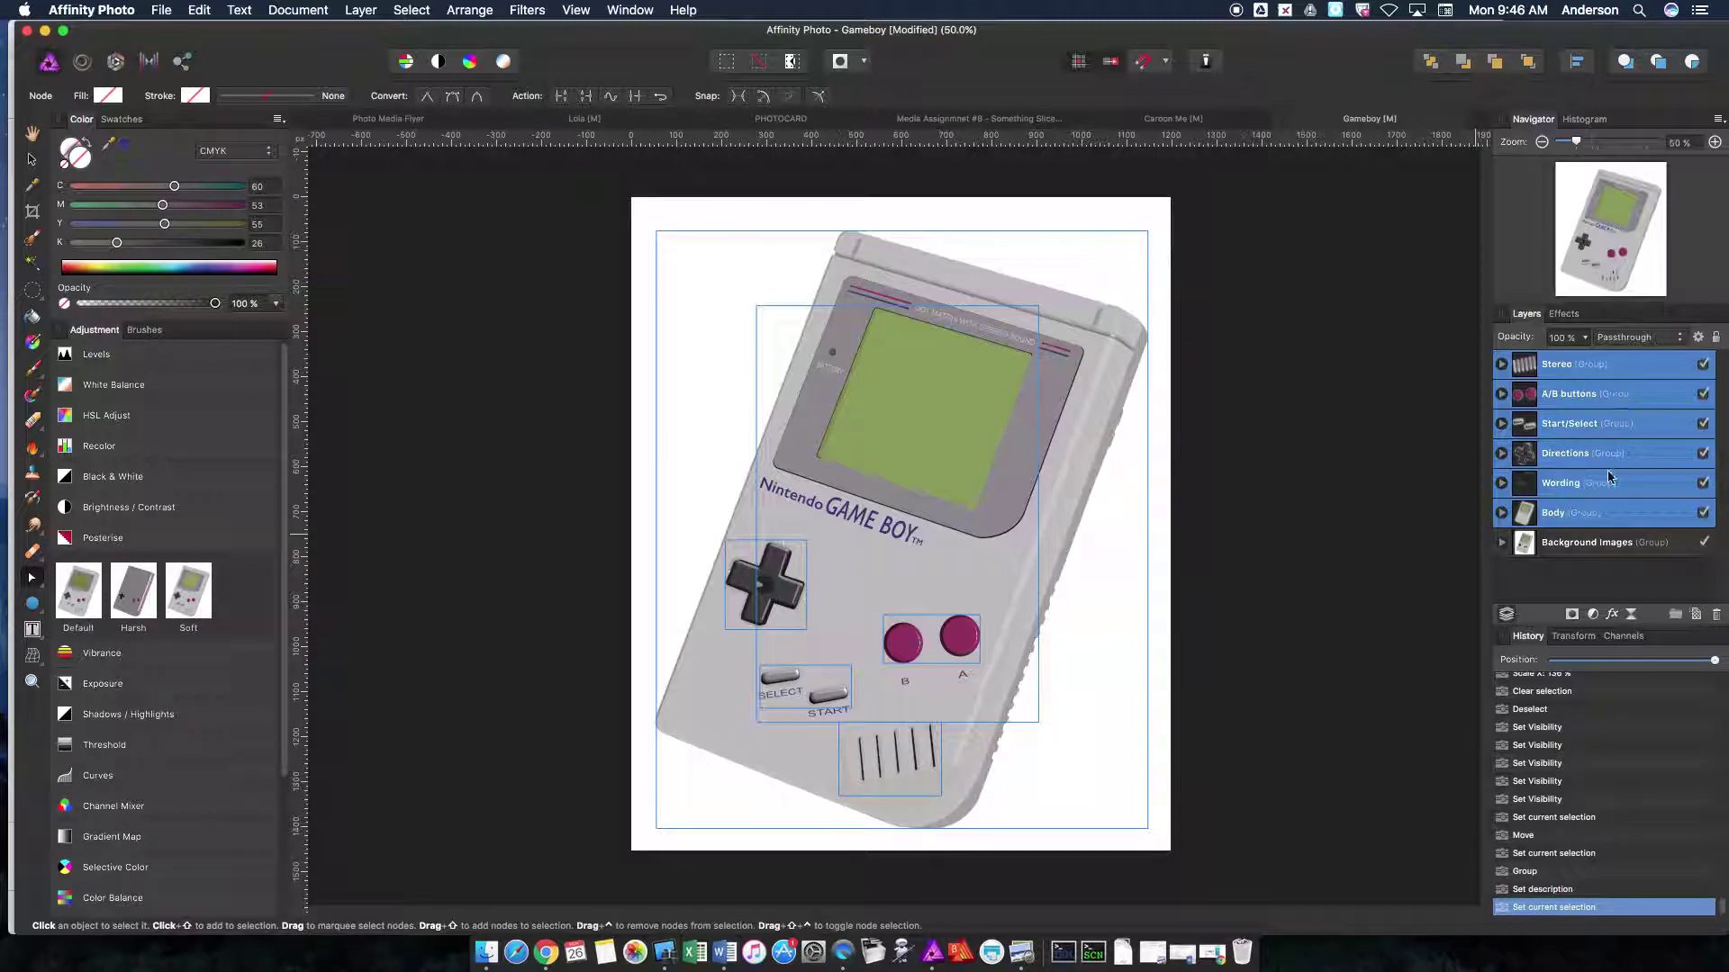
left_click(1706, 515)
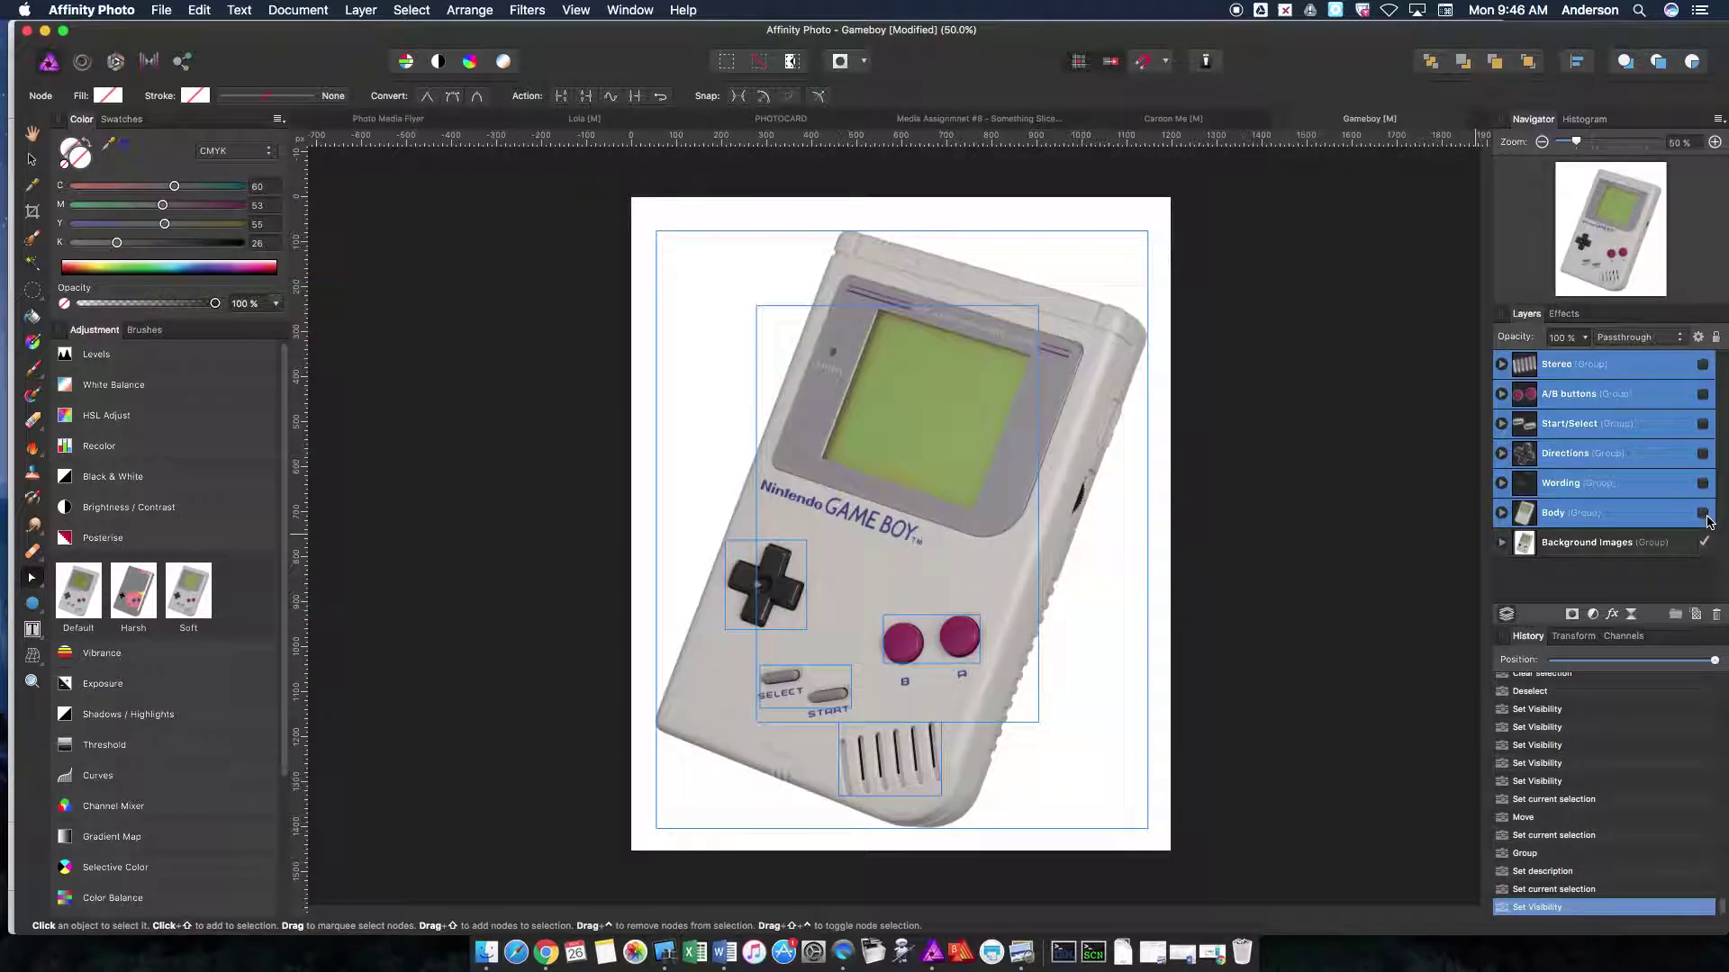
left_click(1705, 515)
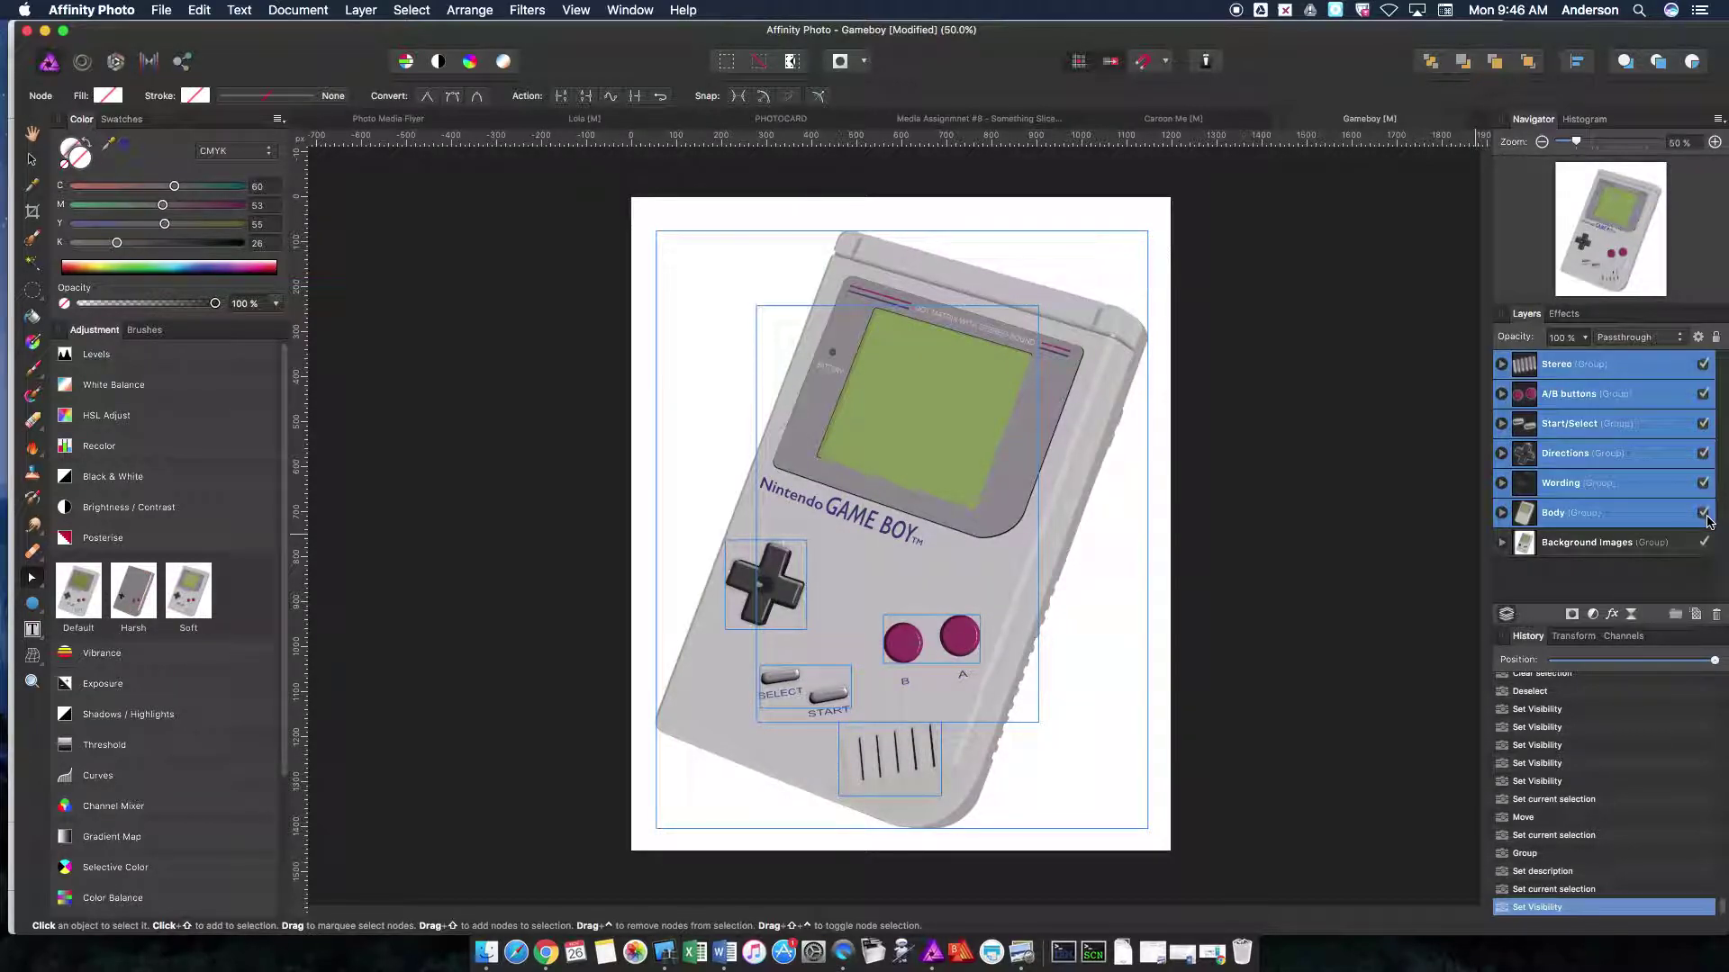
left_click(1705, 515)
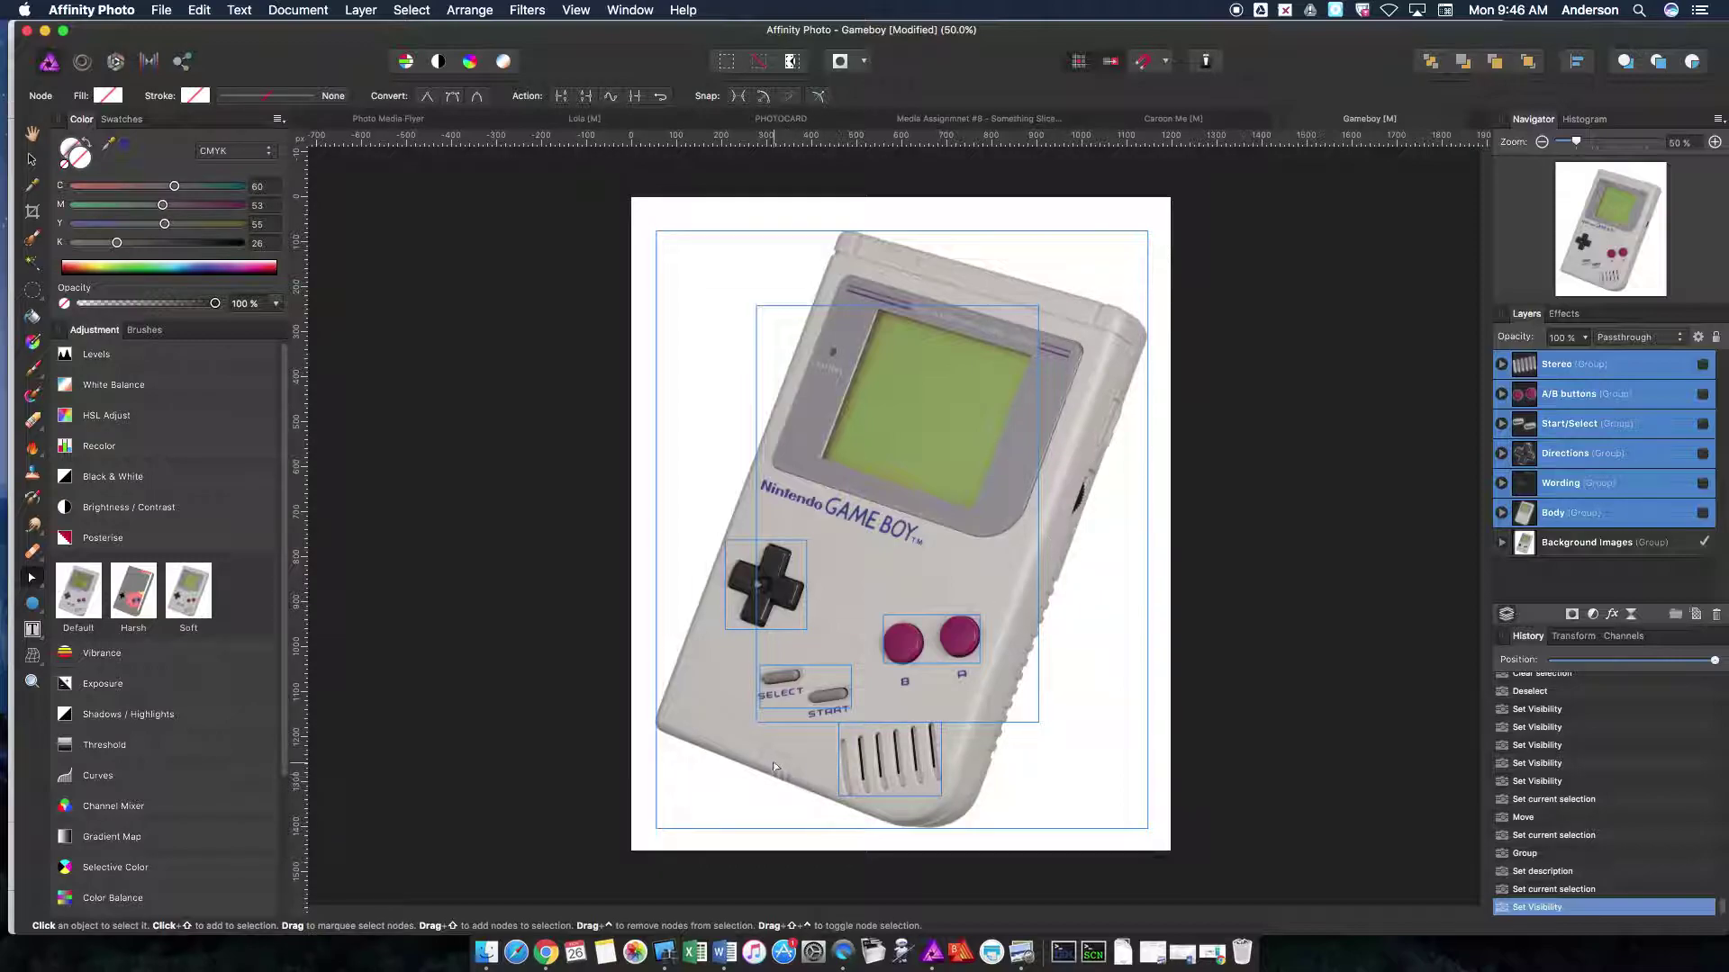
Step: Examine the background photo up close along the side controls, the upper edge, the screen and the speaker slots
left_click(1714, 142)
left_click_drag(1616, 244, 1643, 212)
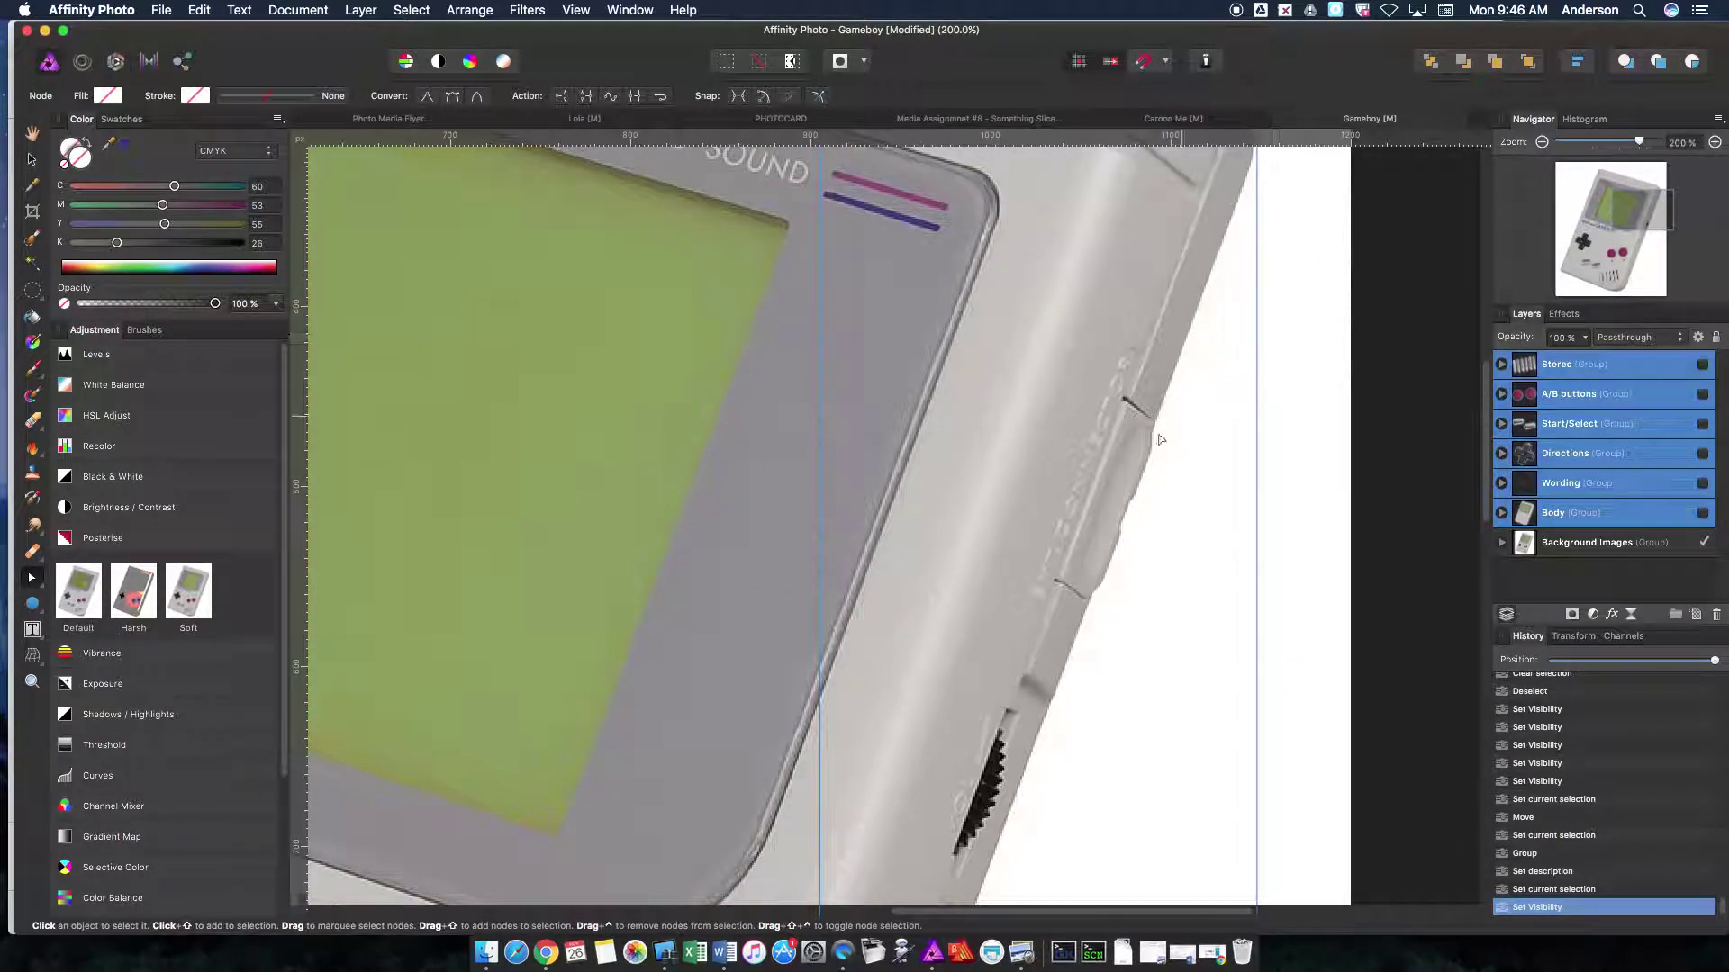
left_click_drag(1649, 221, 1617, 181)
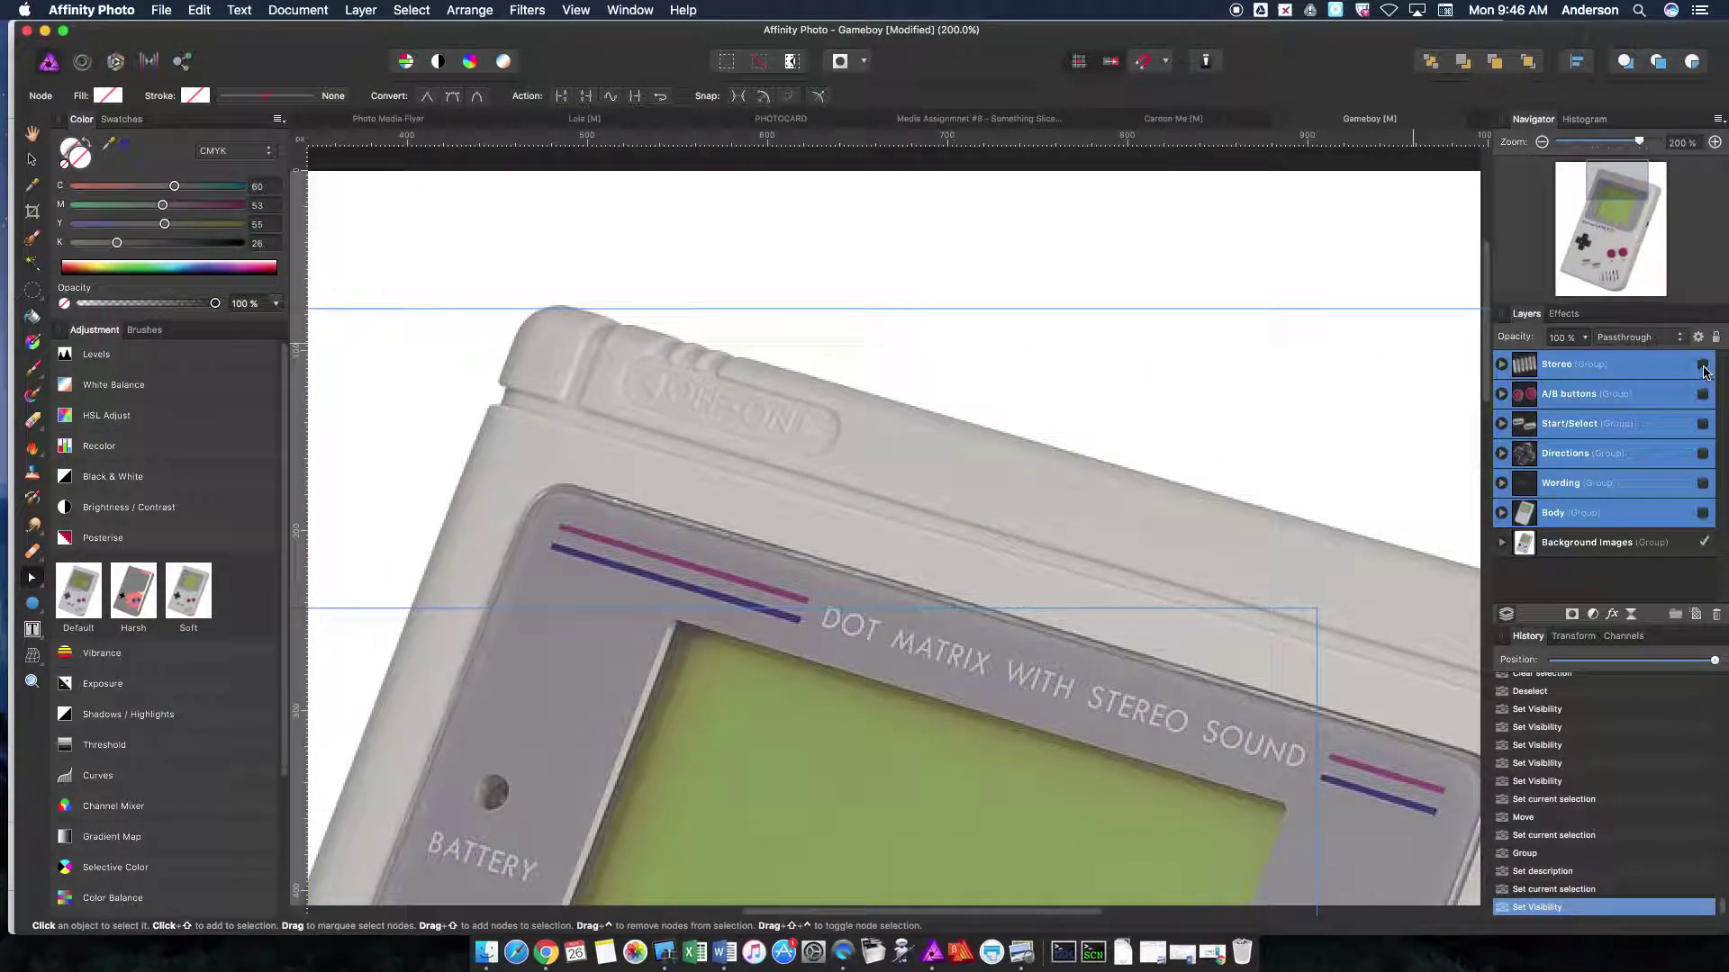
left_click(1545, 145)
left_click_drag(1624, 201, 1643, 232)
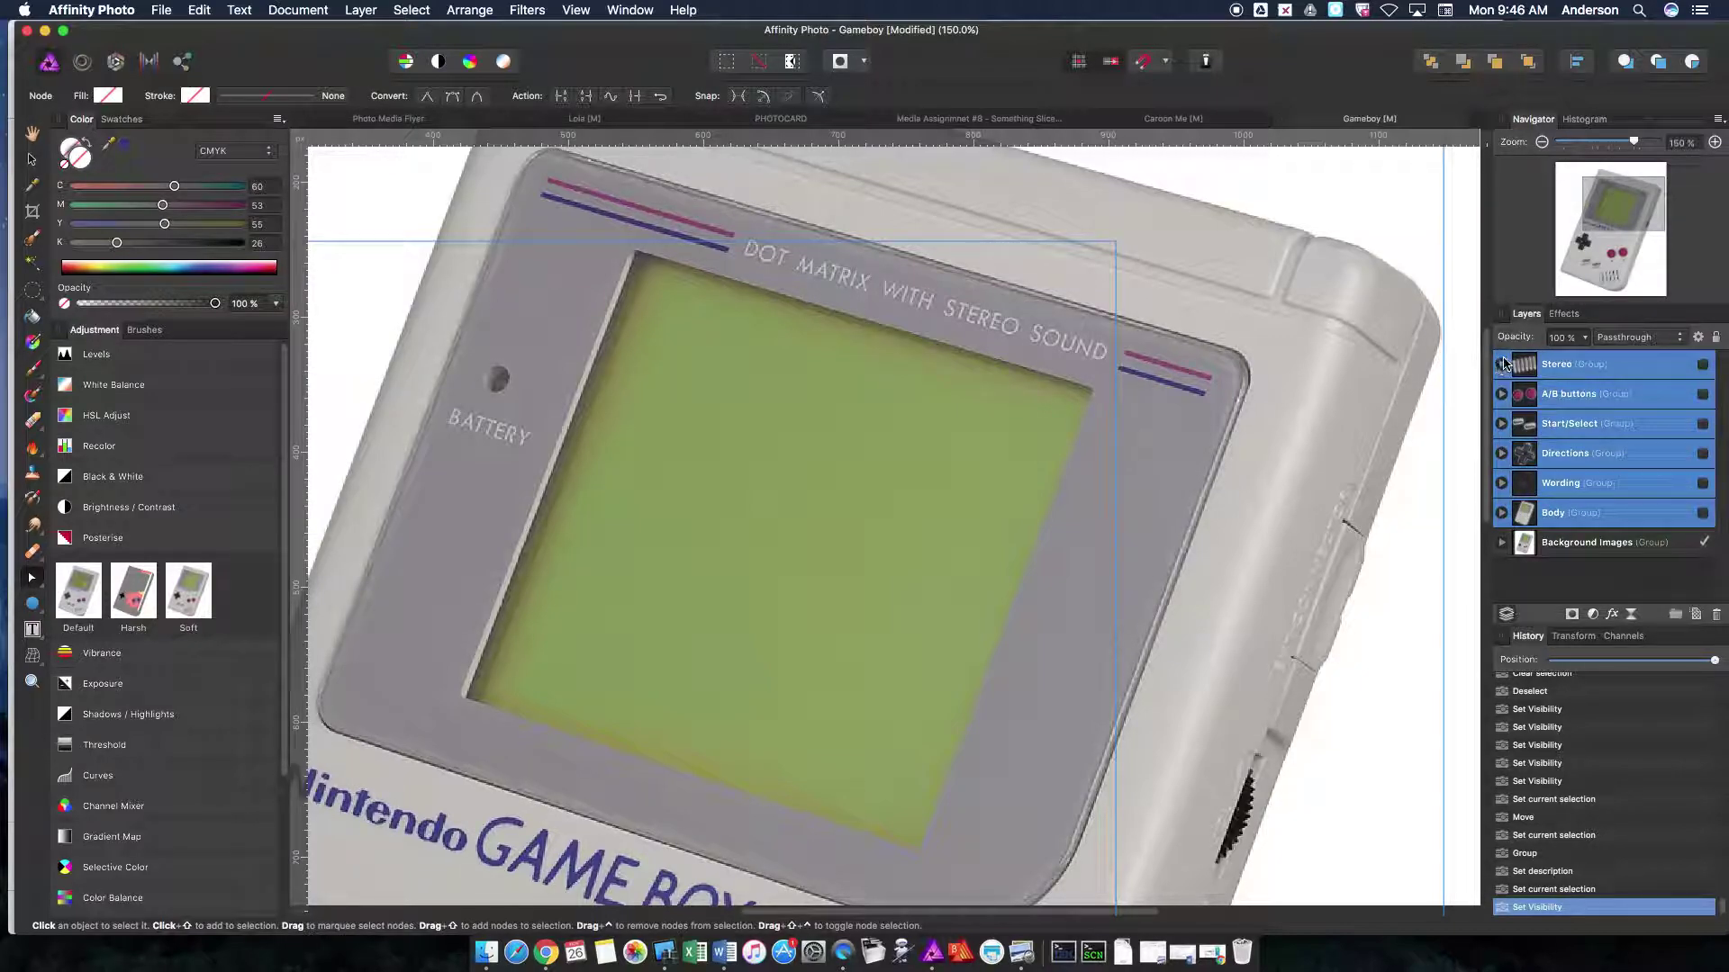
left_click_drag(1611, 252, 1582, 317)
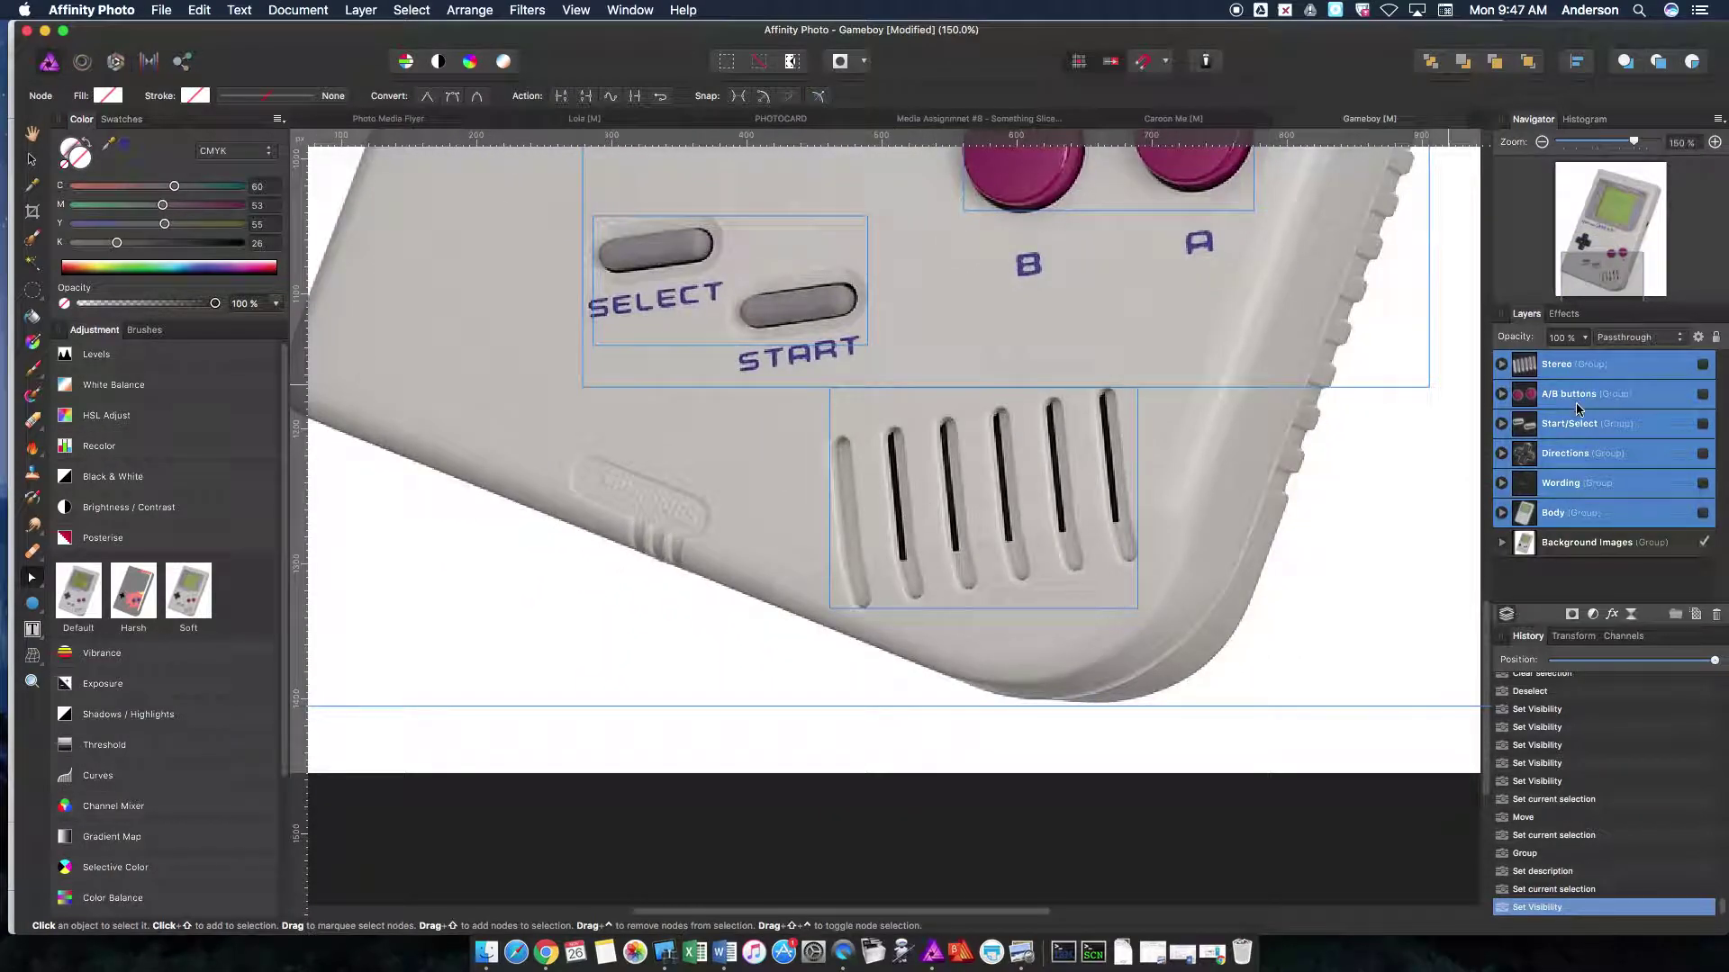
Step: Show the six drawn groups again and expand the Stereo group to list its curves
left_click(1703, 365)
left_click(1594, 458)
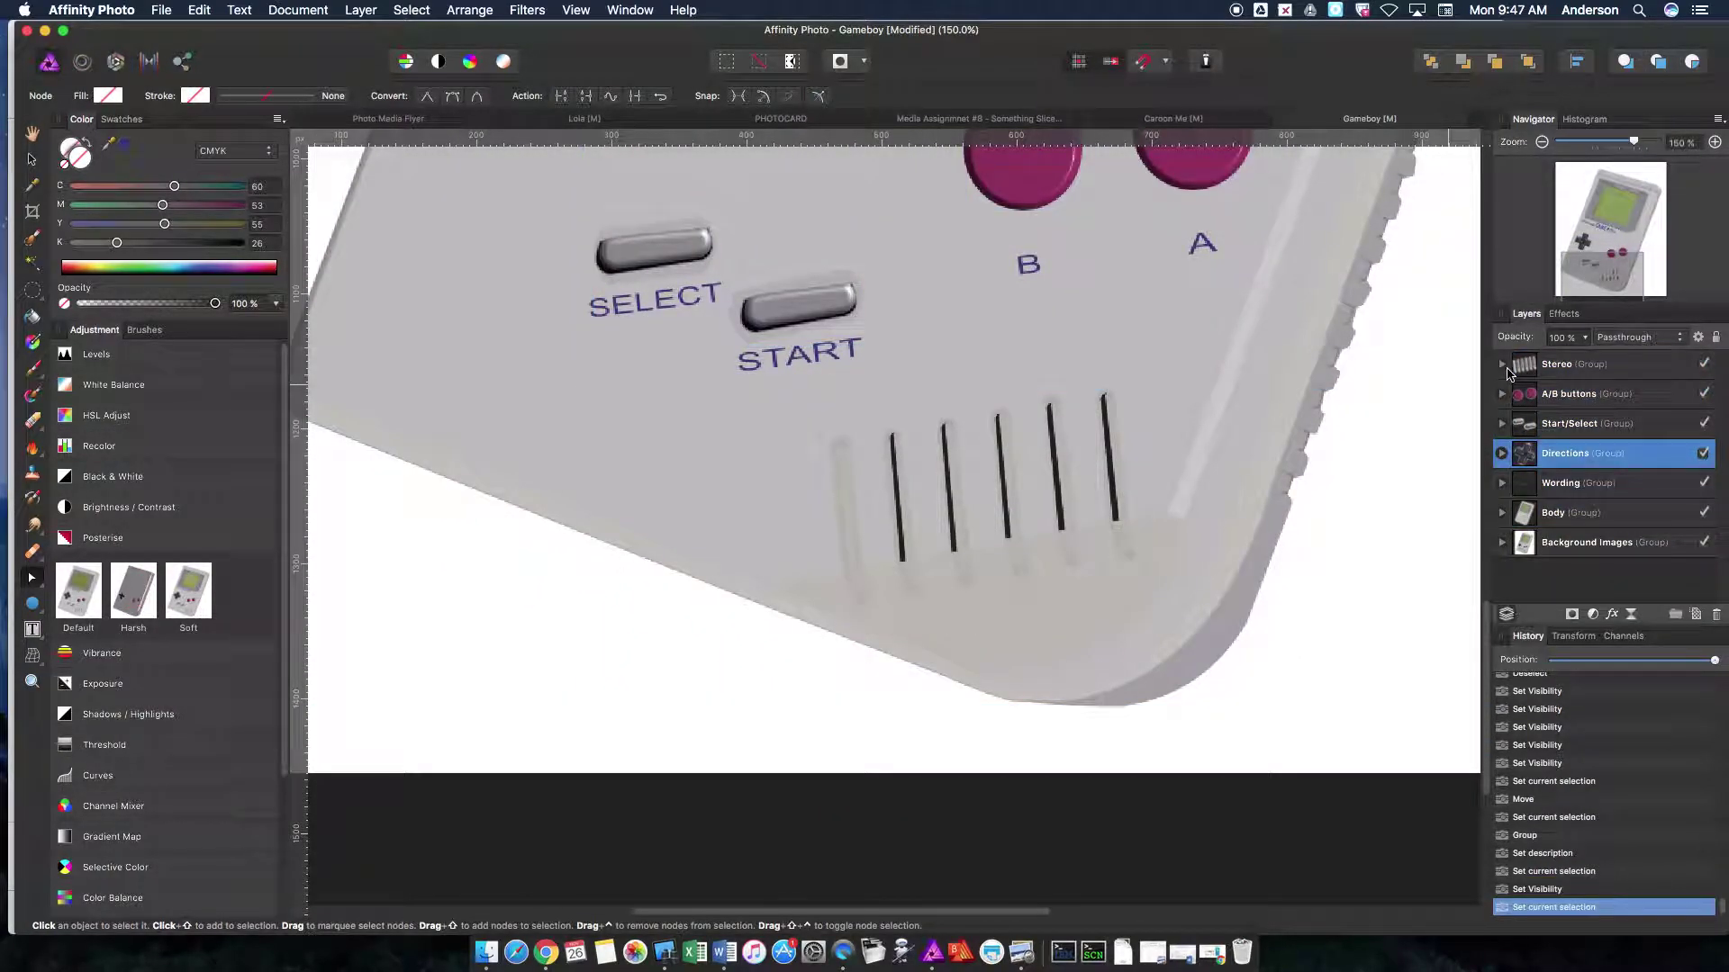
left_click(1597, 371)
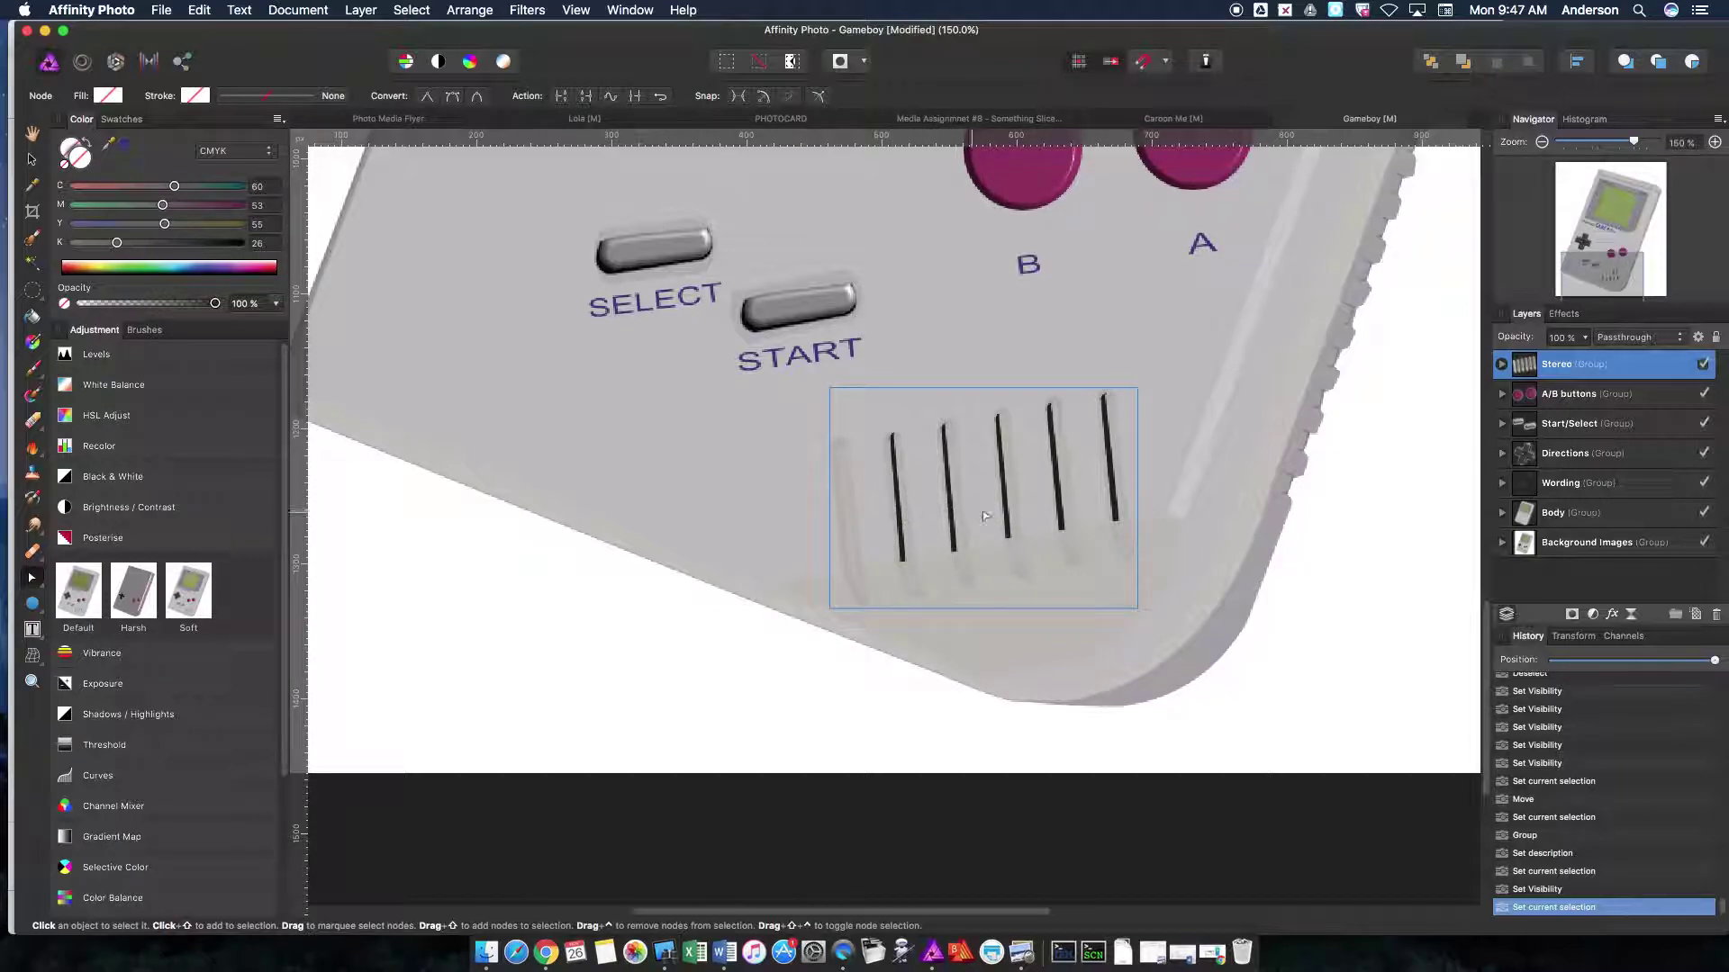
left_click(1501, 366)
left_click(1606, 544)
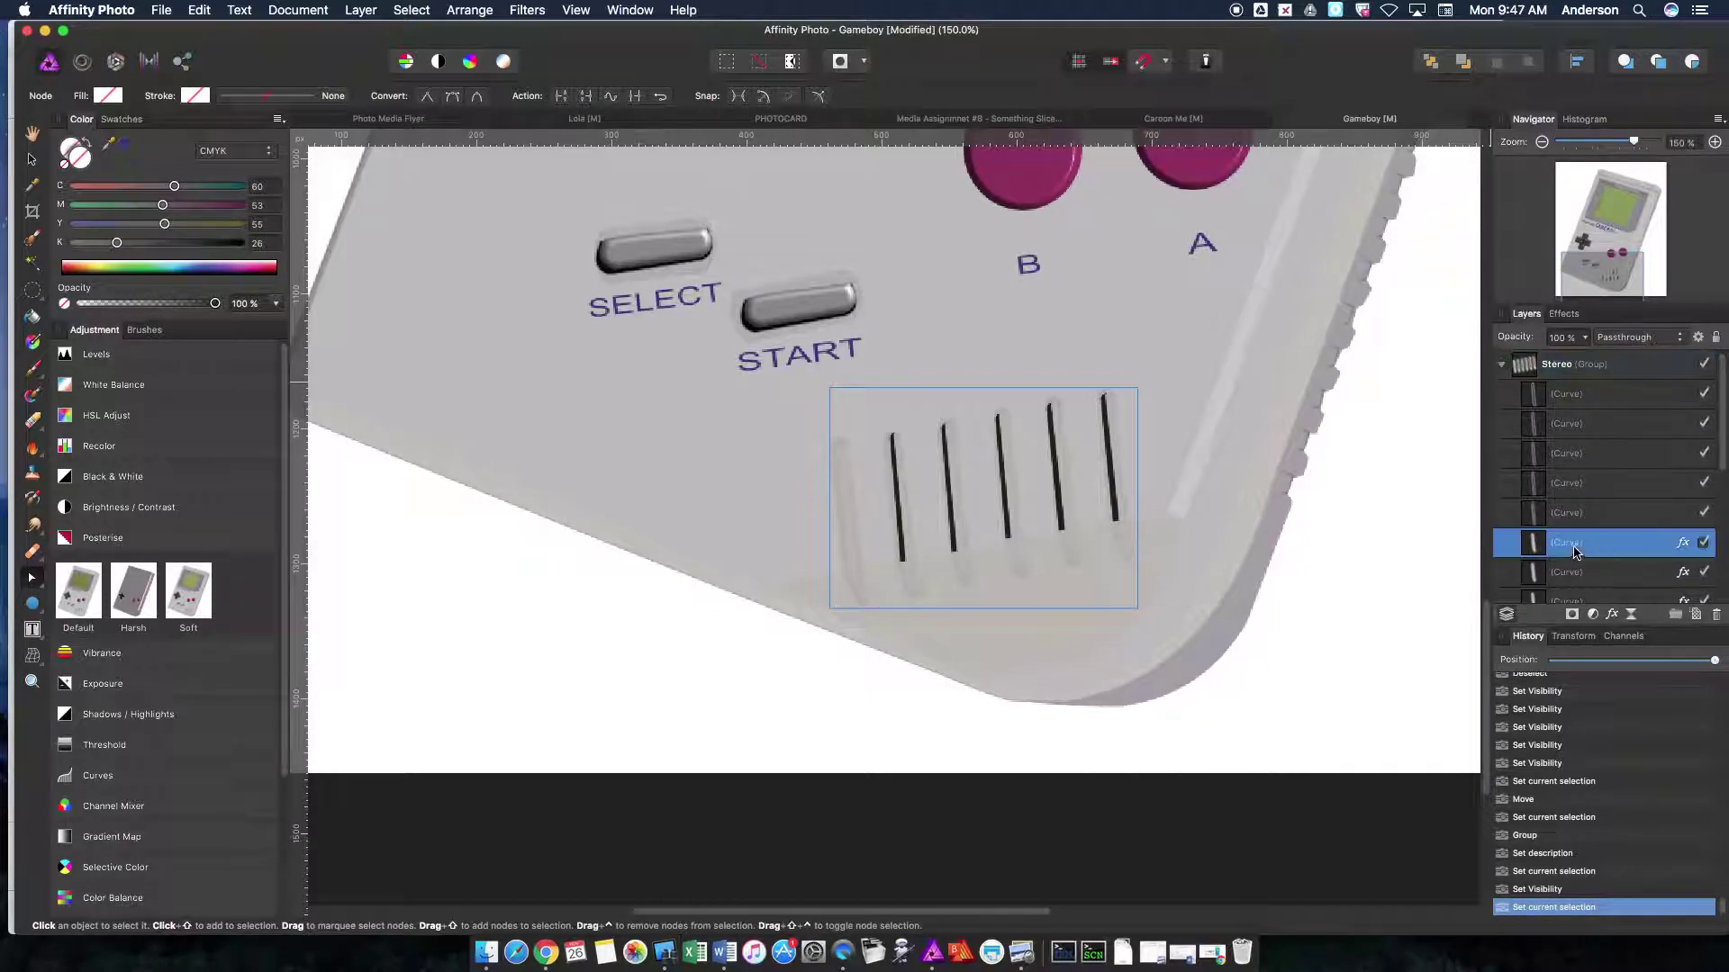
Step: Select the wide grey slot curves in the Stereo group one after another to see which speaker slot each forms
scroll(1606, 546, "down", 3)
left_click(1589, 524)
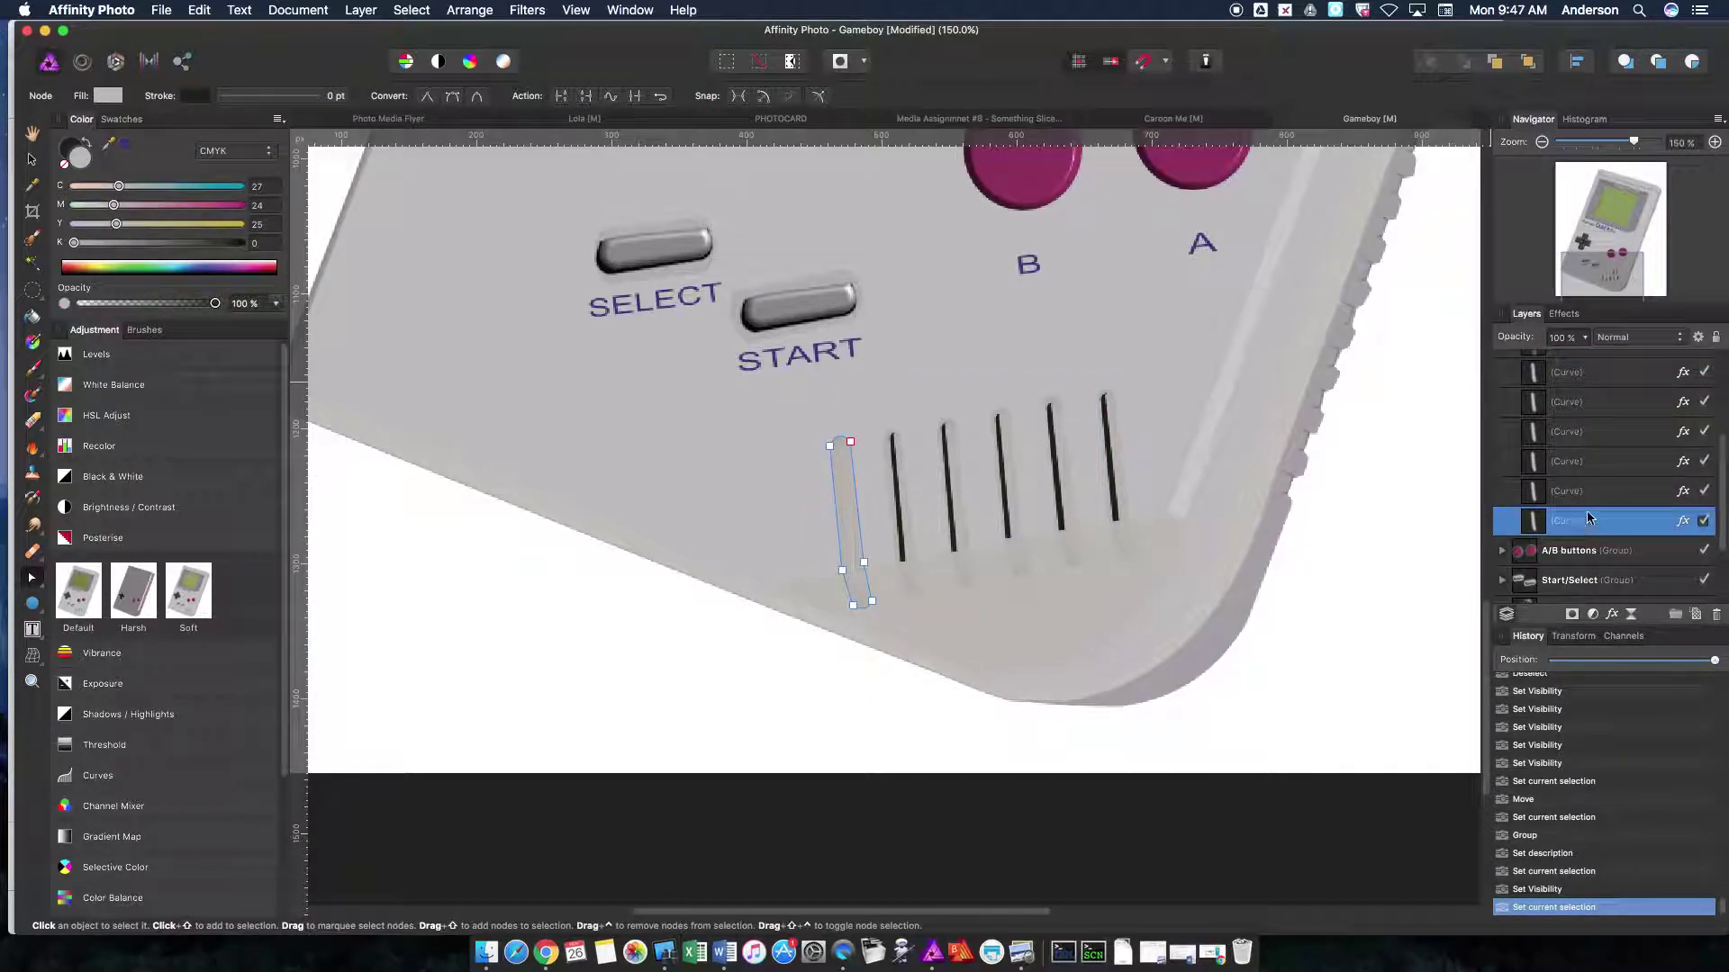
left_click(1581, 493)
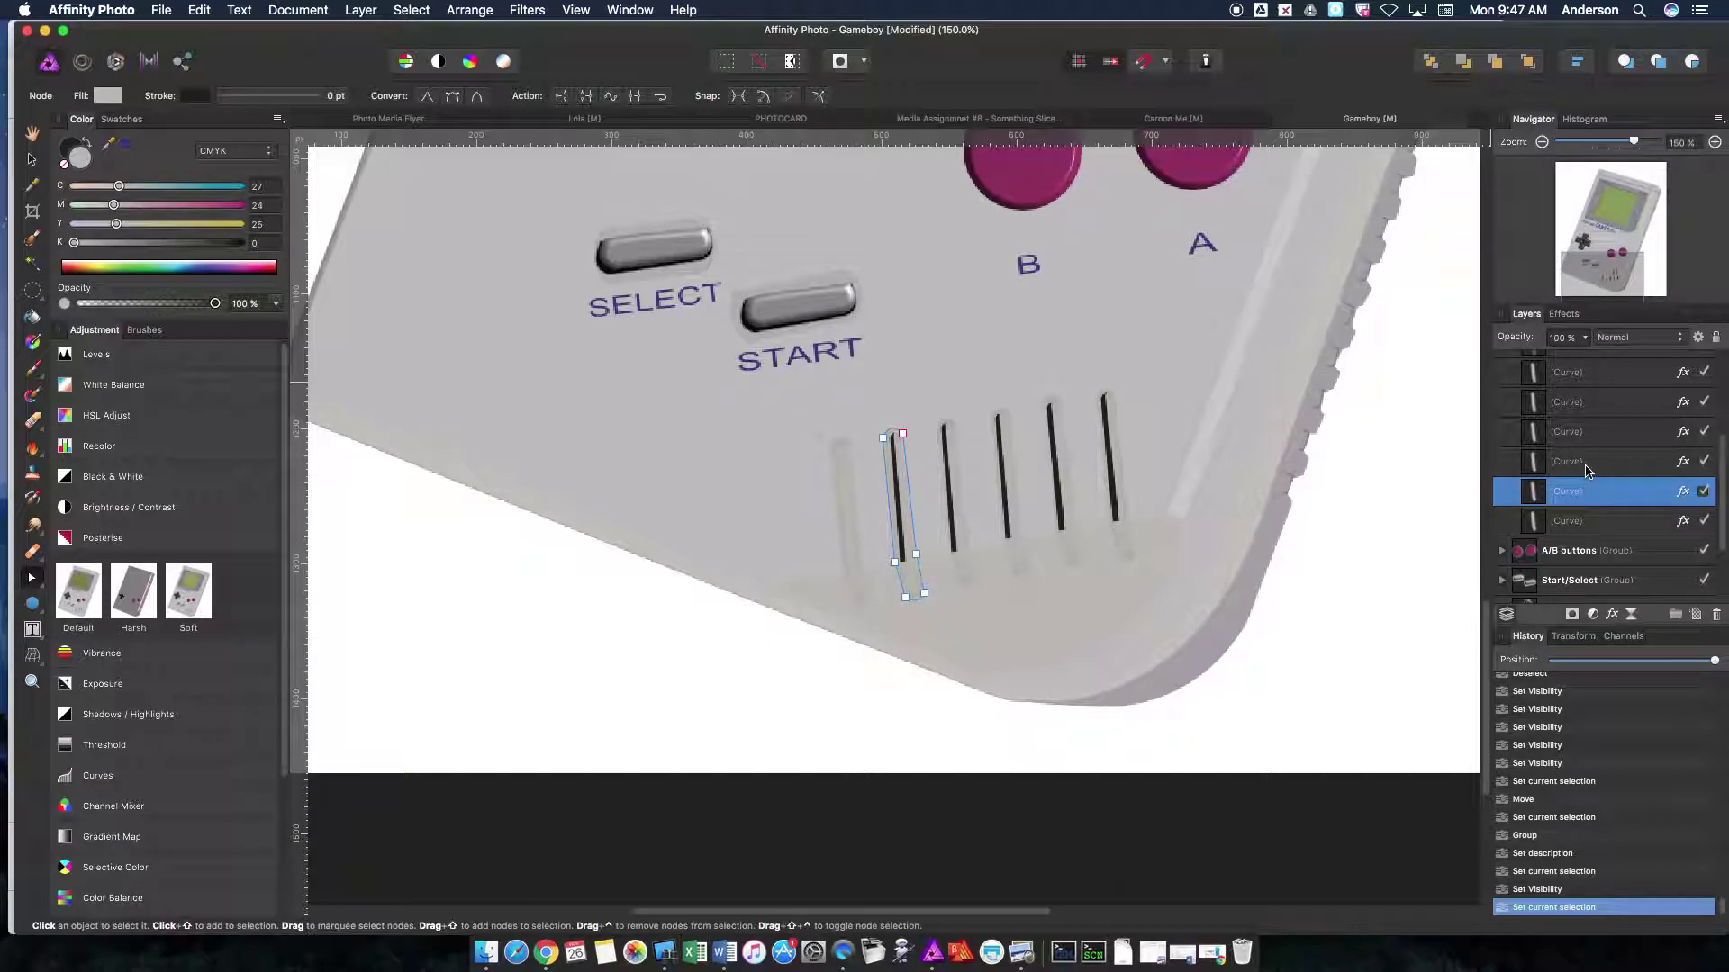
left_click(1592, 425)
left_click(1592, 413)
left_click(1592, 372)
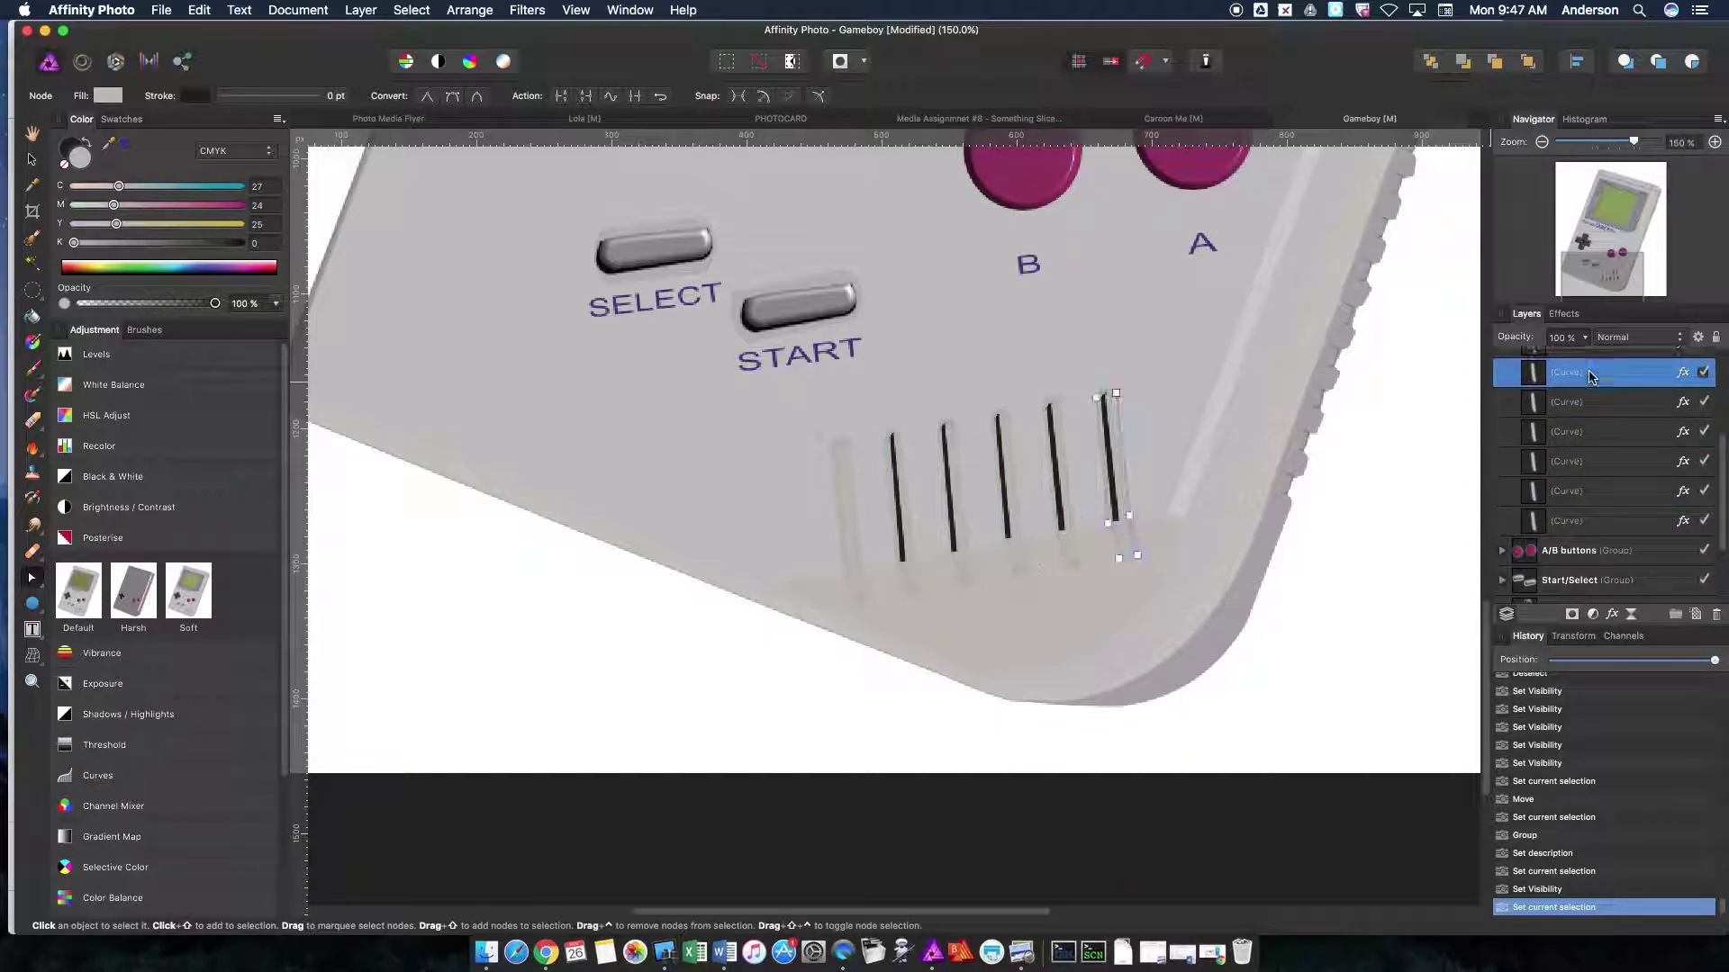
Step: Select the thin dark line curves in the Stereo group one after another to inspect them, and collapse the group
scroll(1583, 520, "up", 3)
left_click(1577, 513)
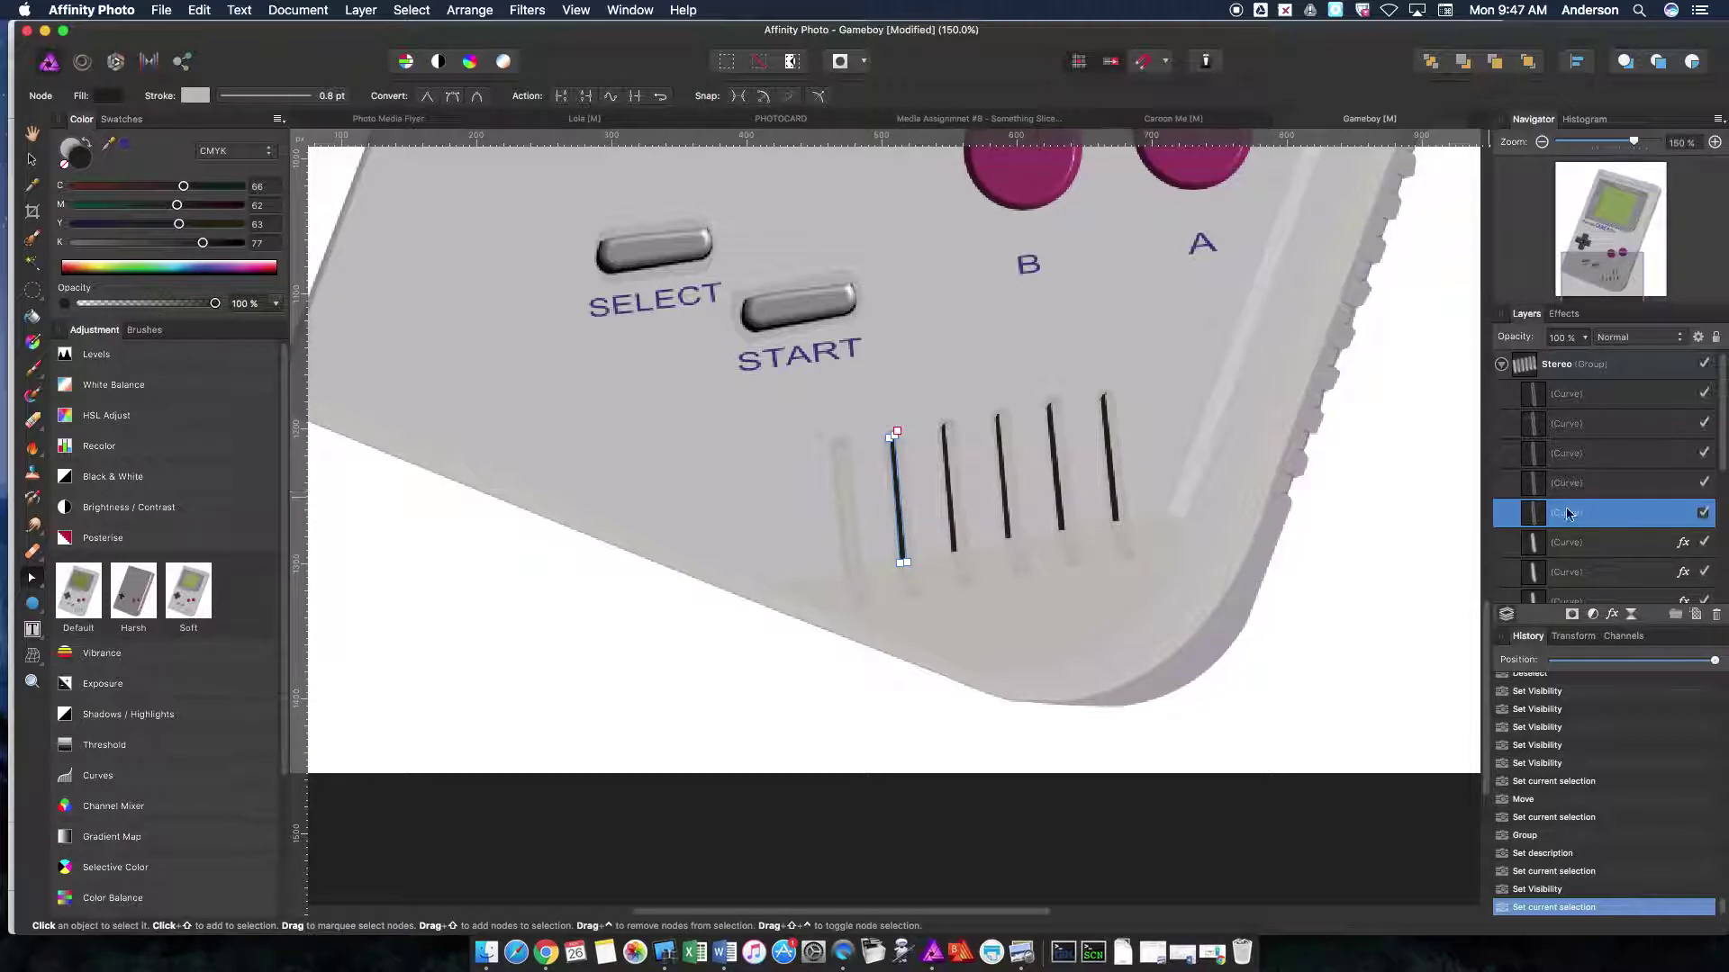
left_click(1582, 484)
left_click(1582, 454)
left_click(1589, 400)
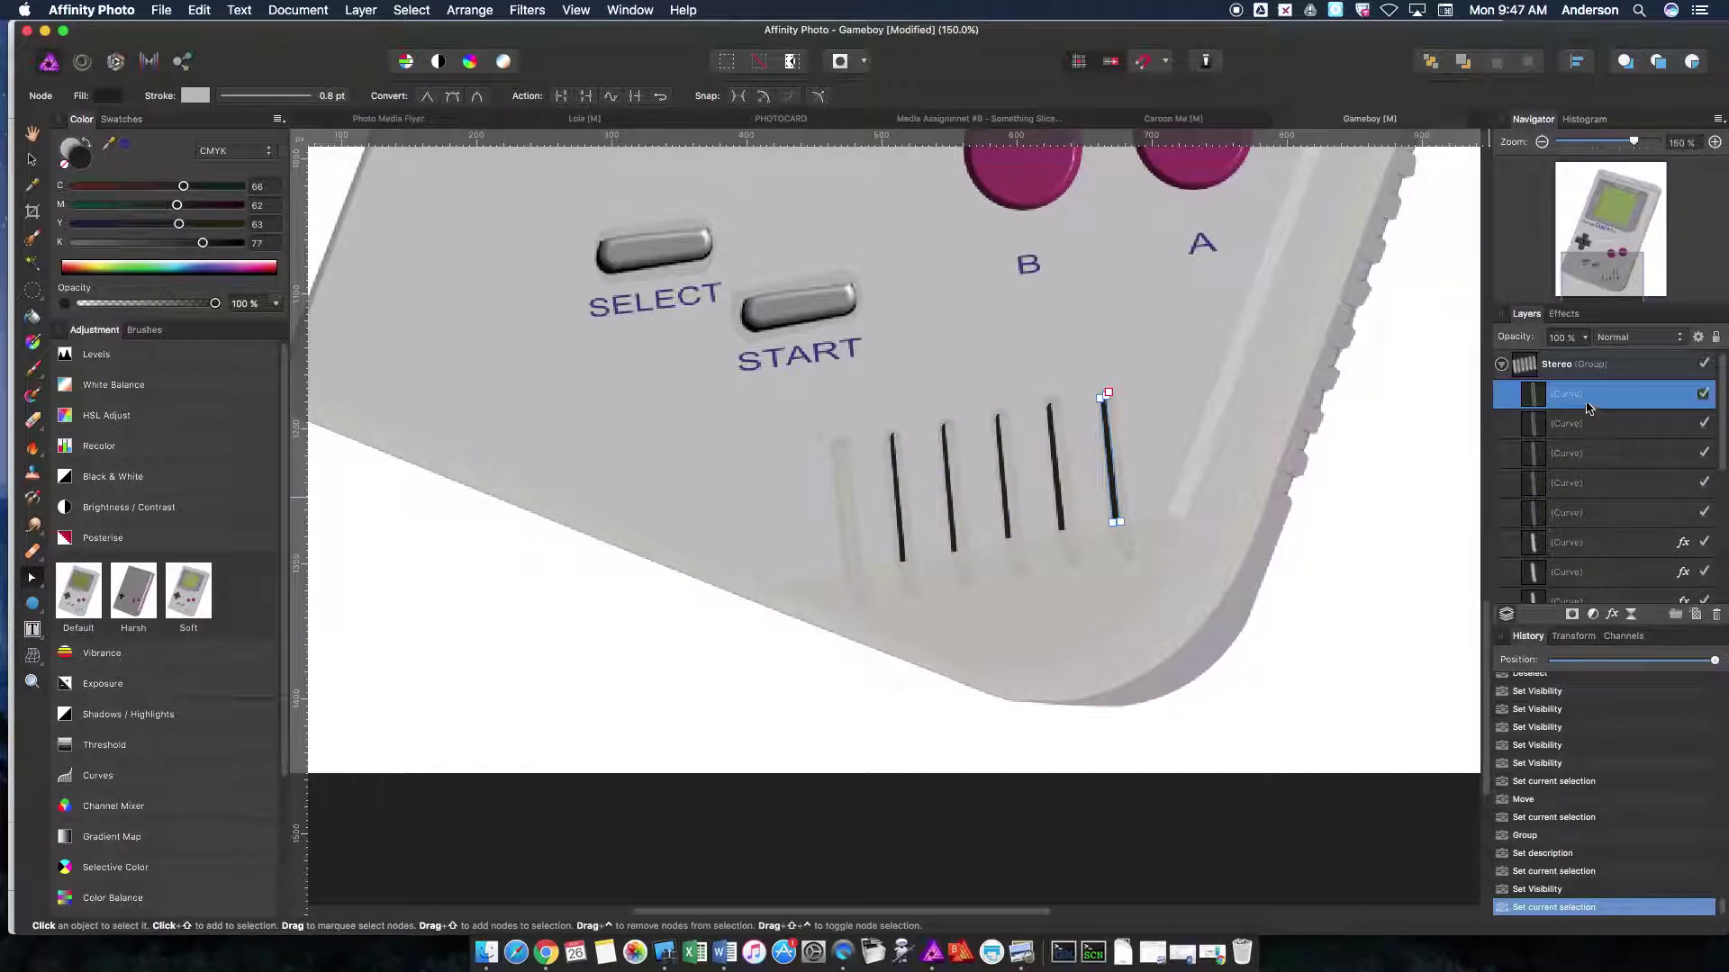
left_click(1595, 418)
left_click(1592, 405)
left_click(1501, 364)
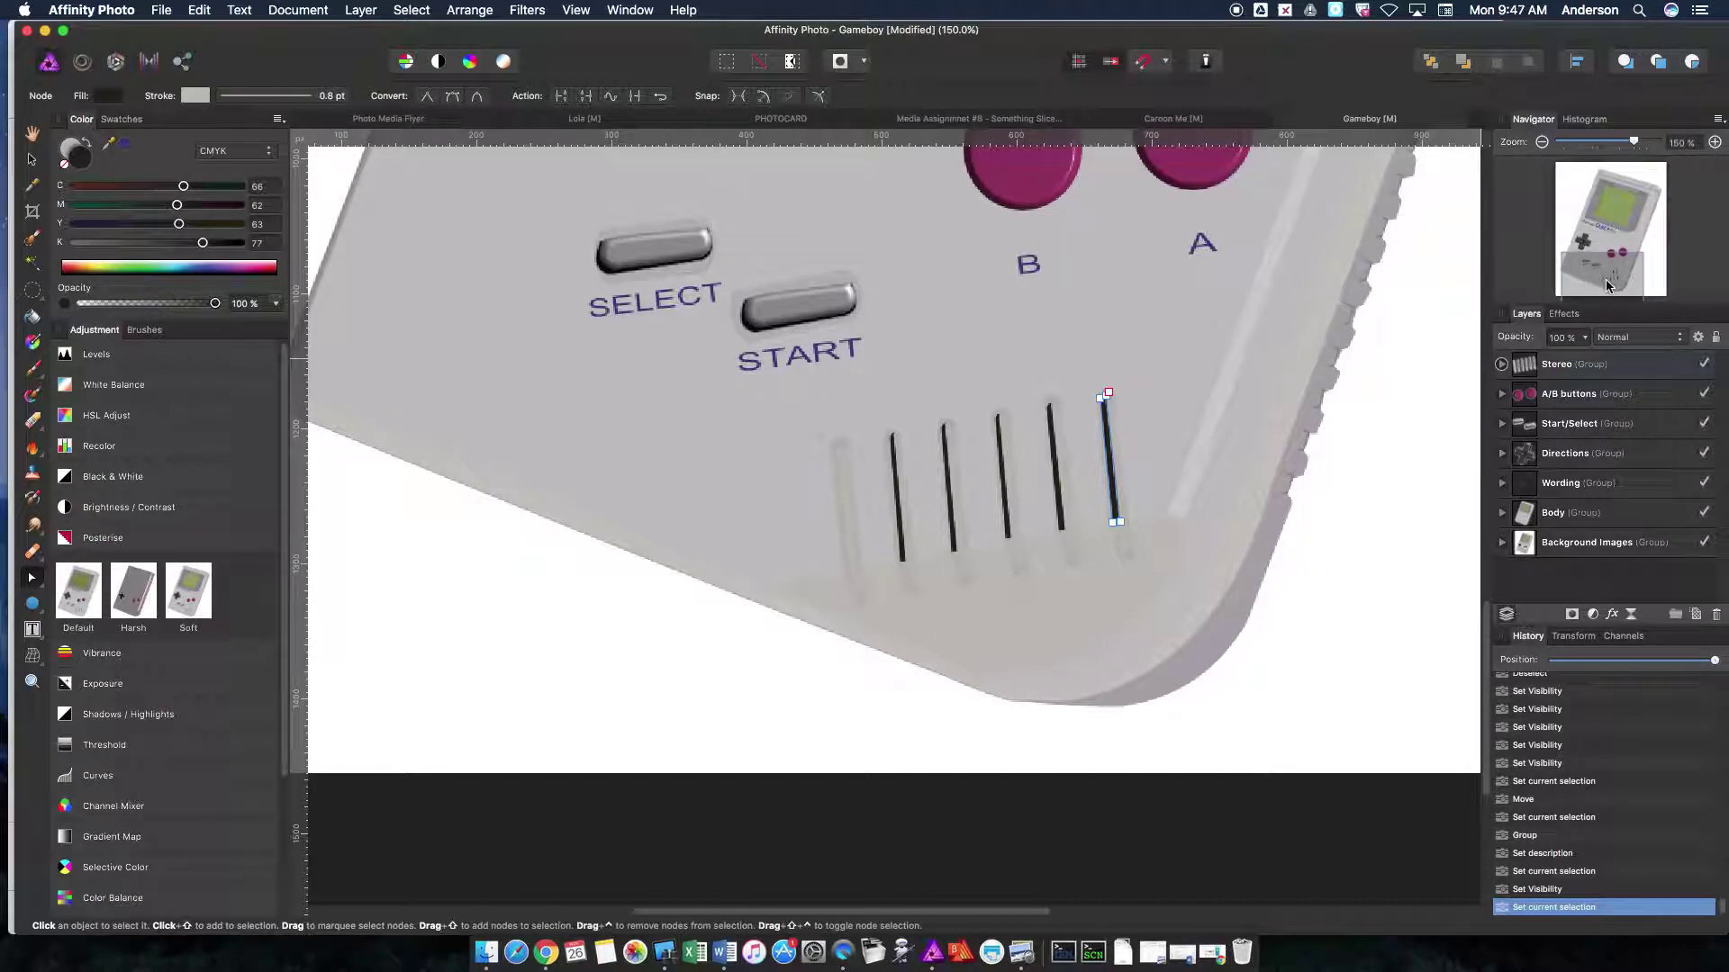
Step: Inspect the A button curve's layer effects in the A/B buttons group, switching its 3D Effect off and back on
left_click_drag(1608, 285, 1606, 252)
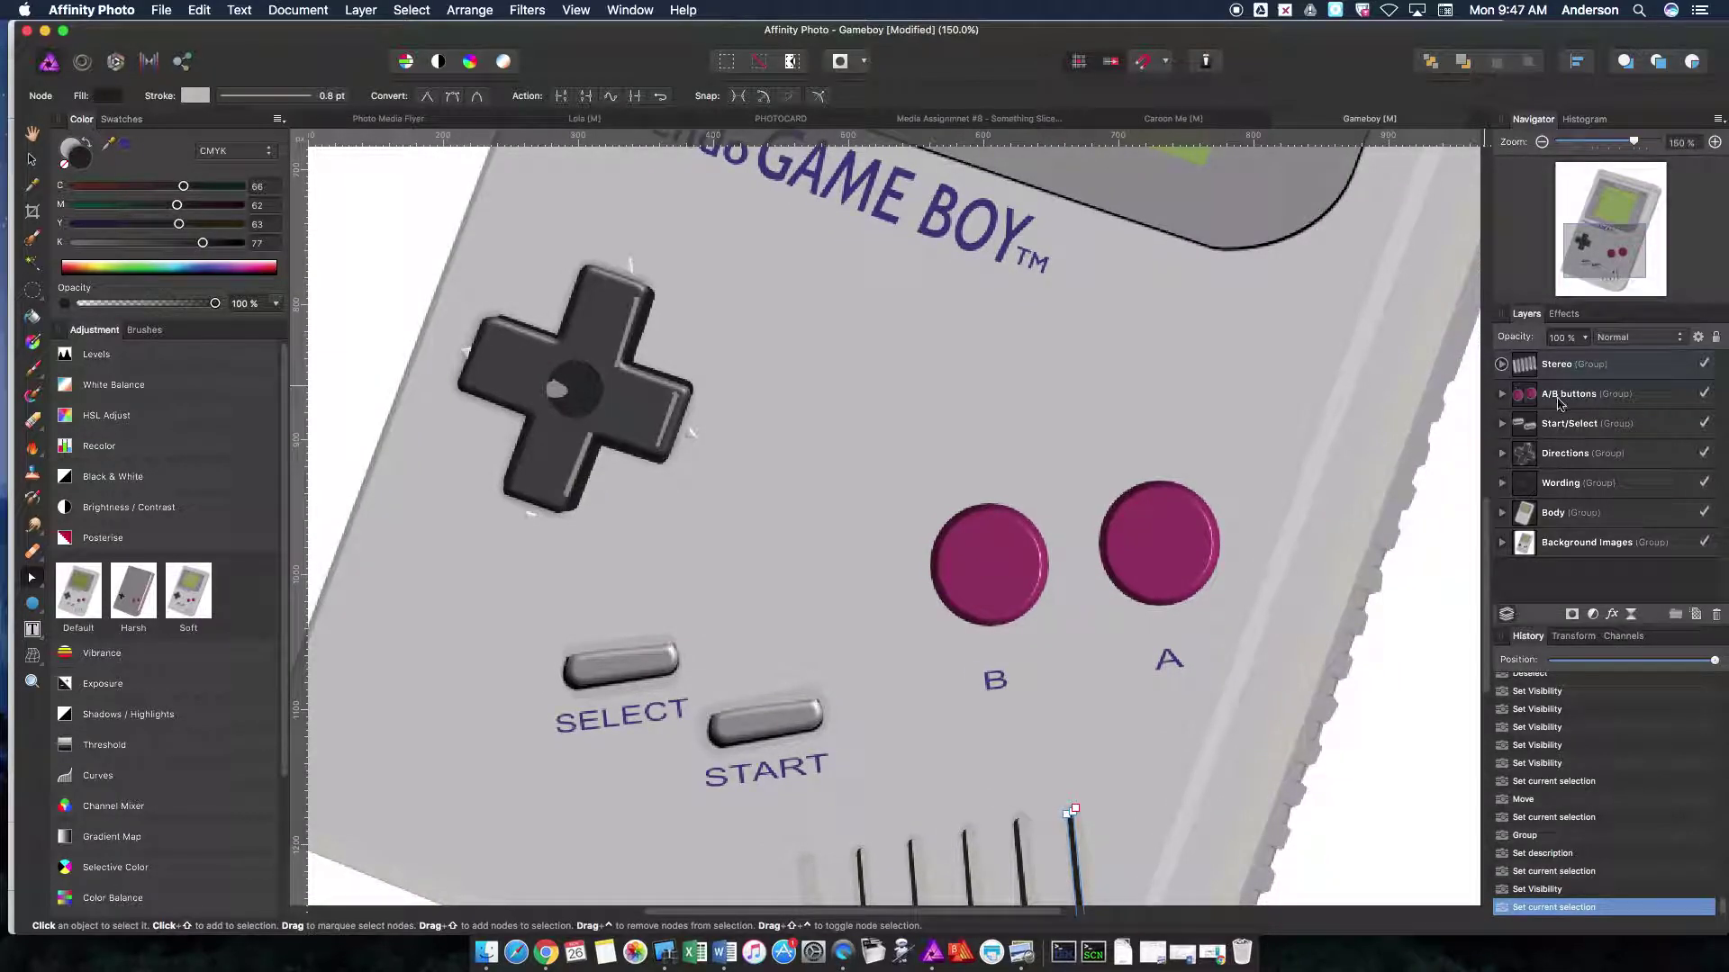
left_click(1502, 393)
left_click(1659, 425)
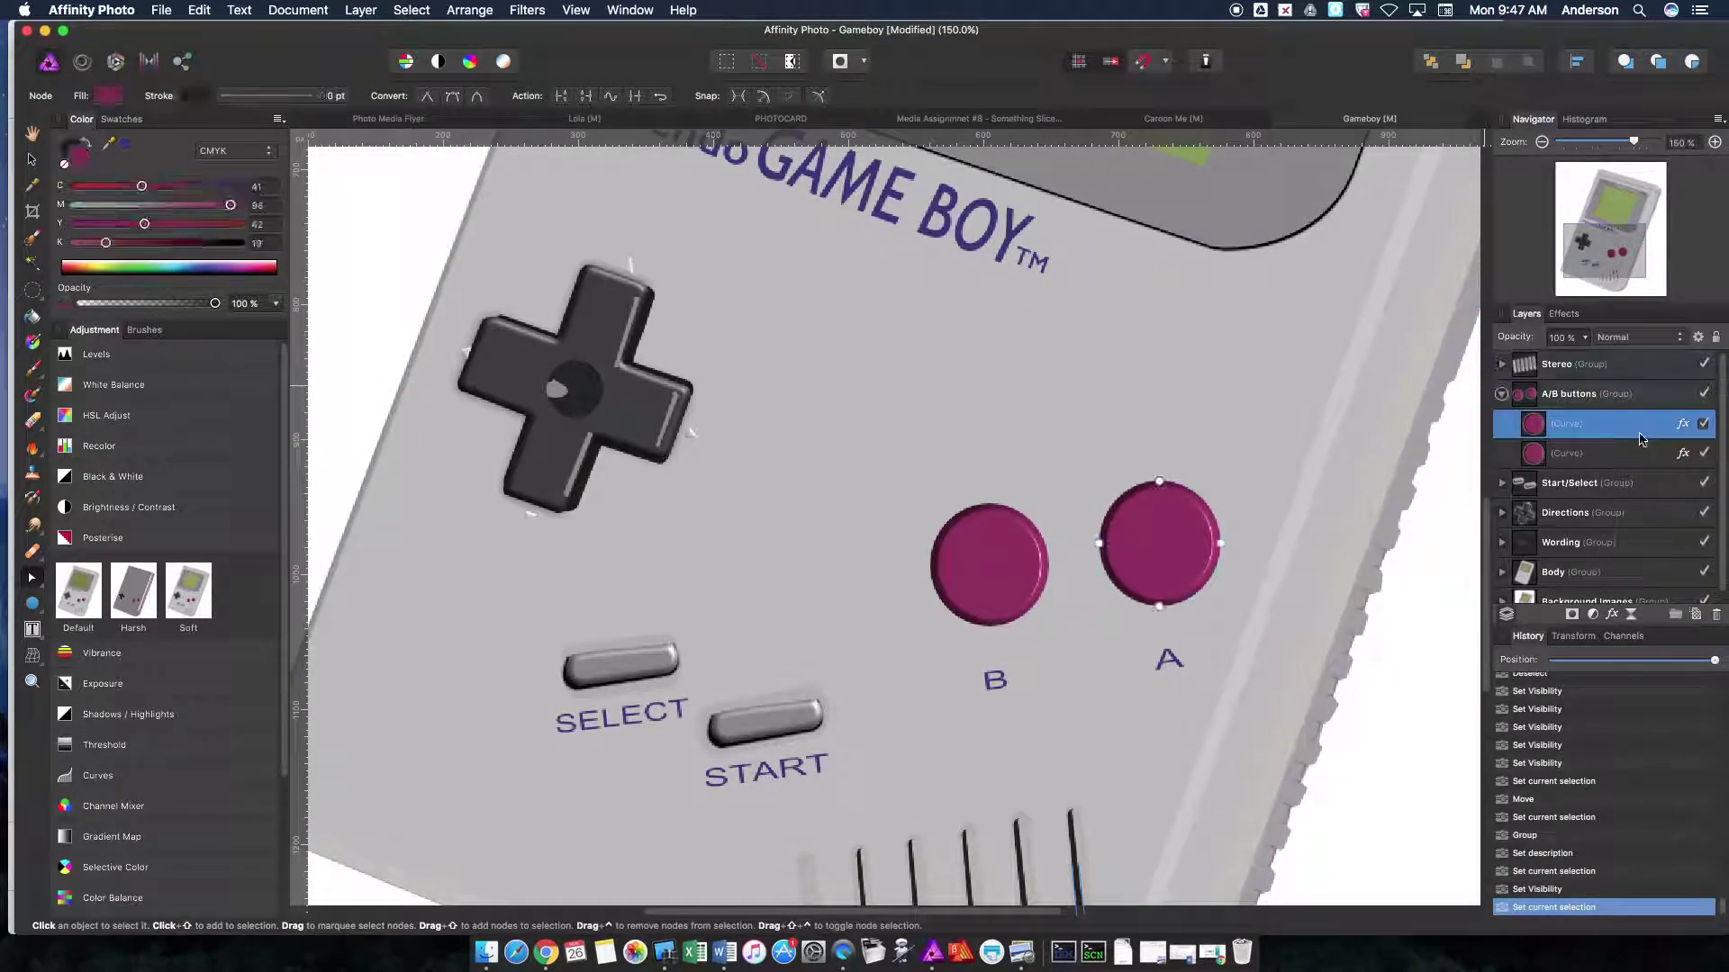
left_click(1683, 425)
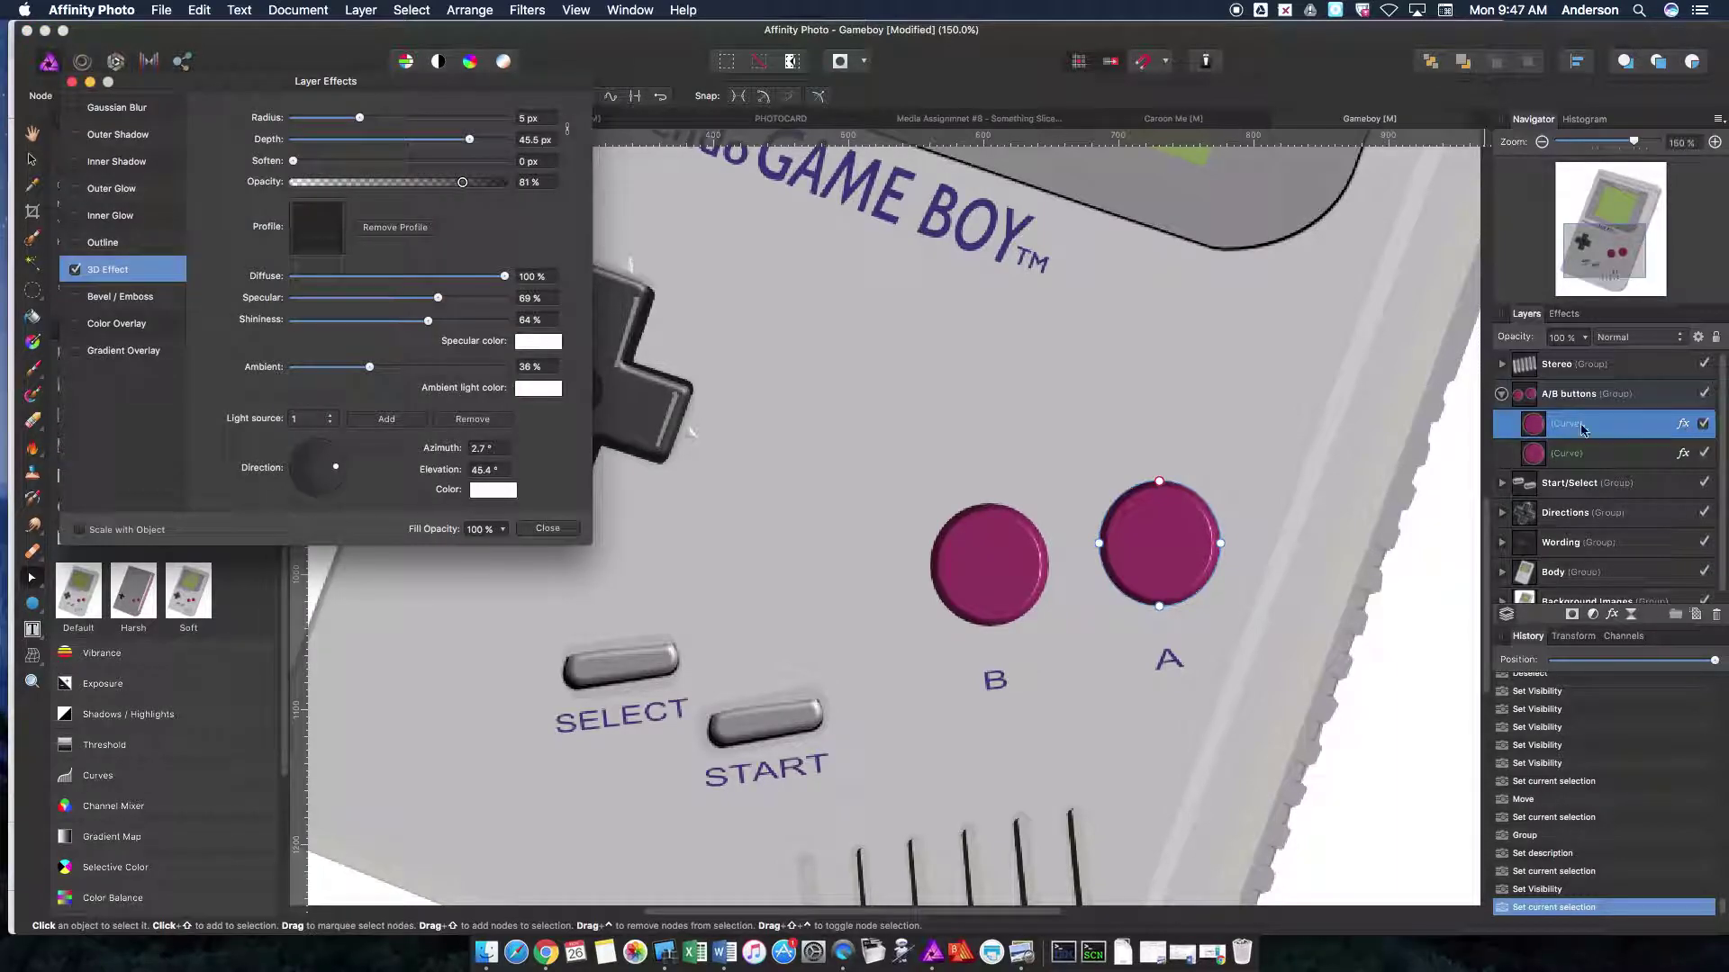
left_click(74, 269)
left_click(74, 269)
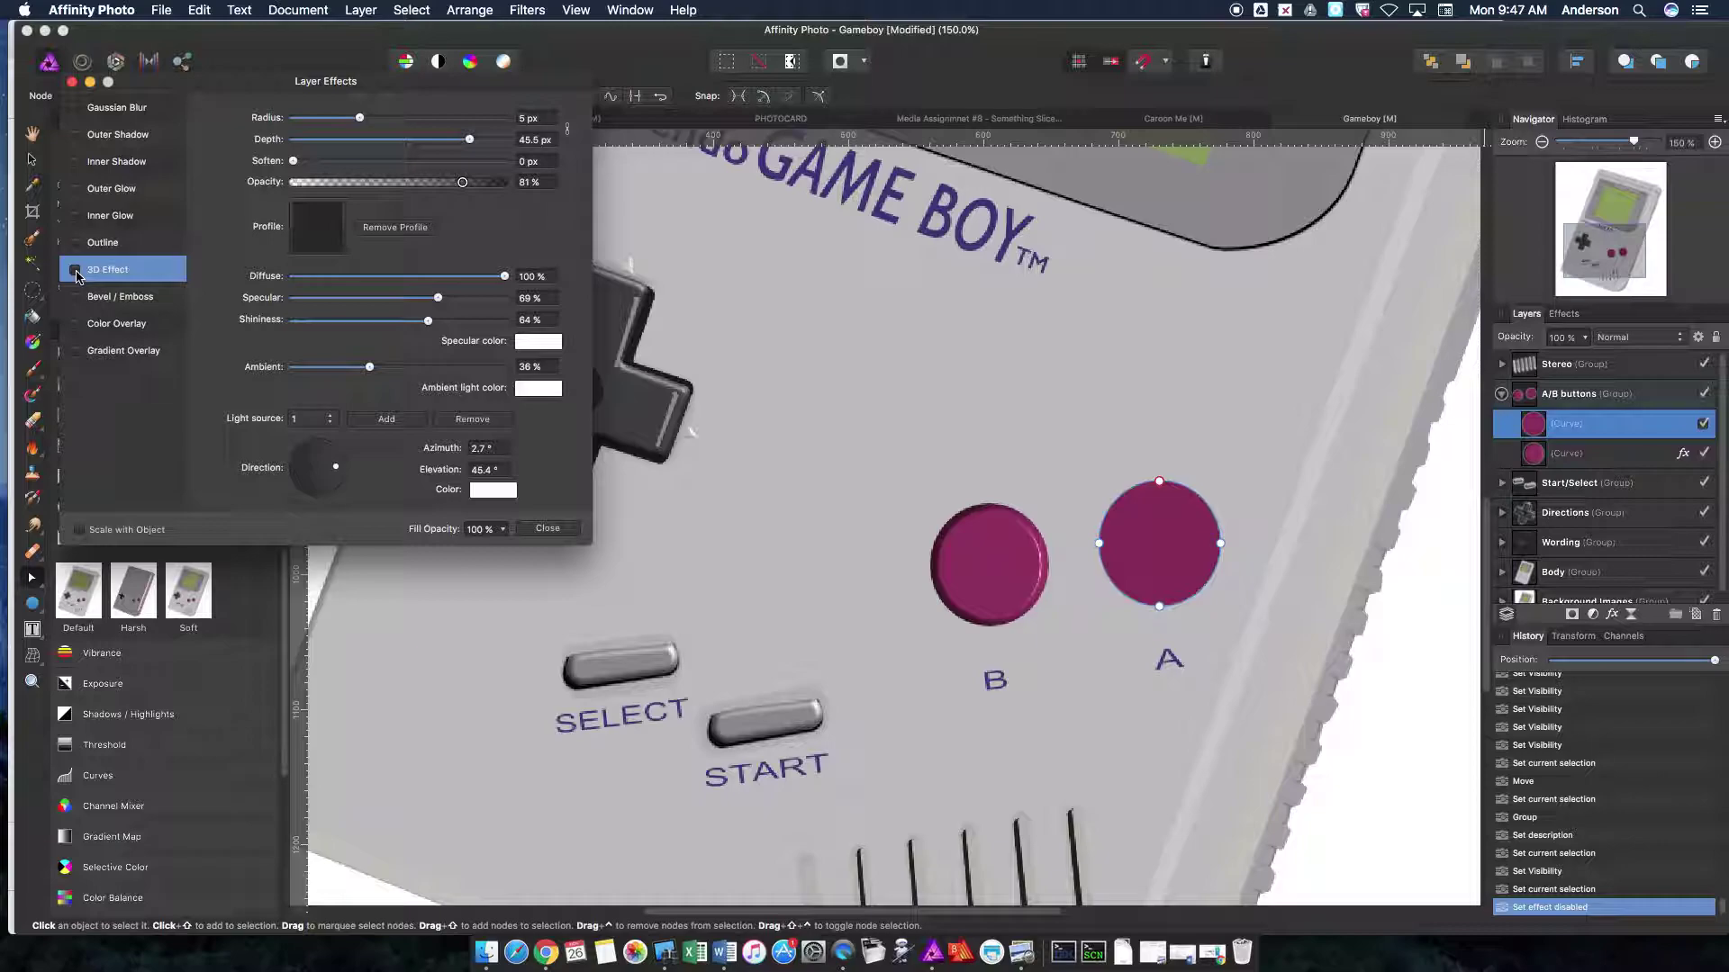
left_click(74, 270)
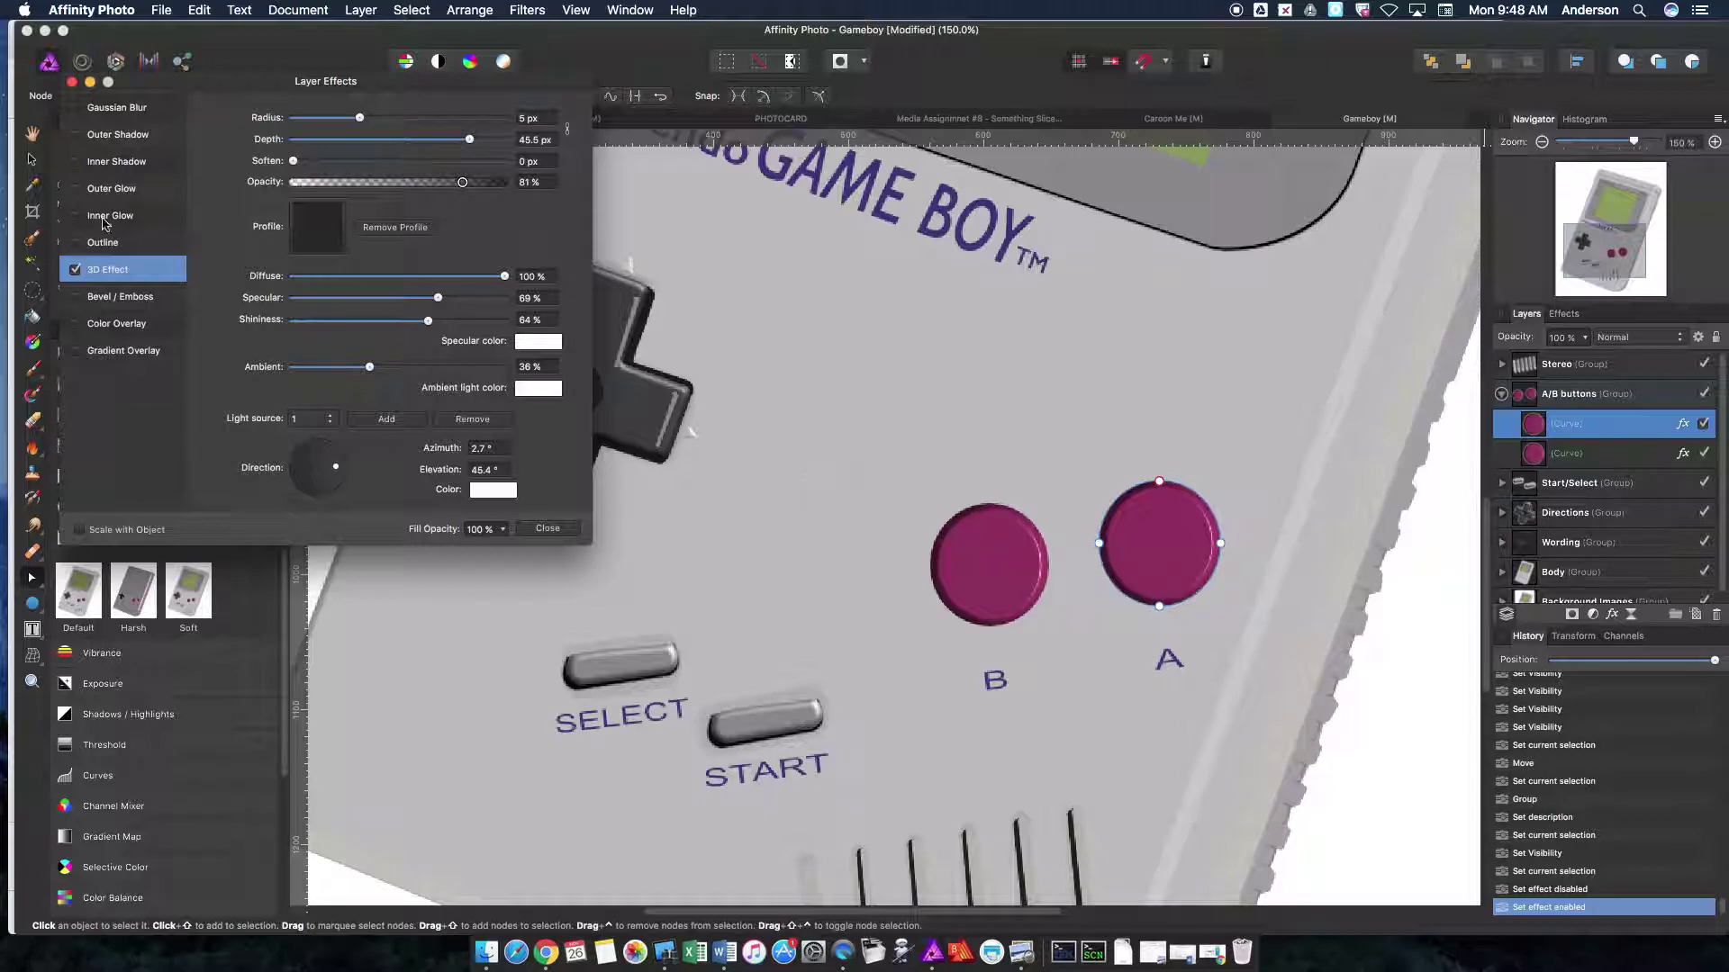
left_click(72, 82)
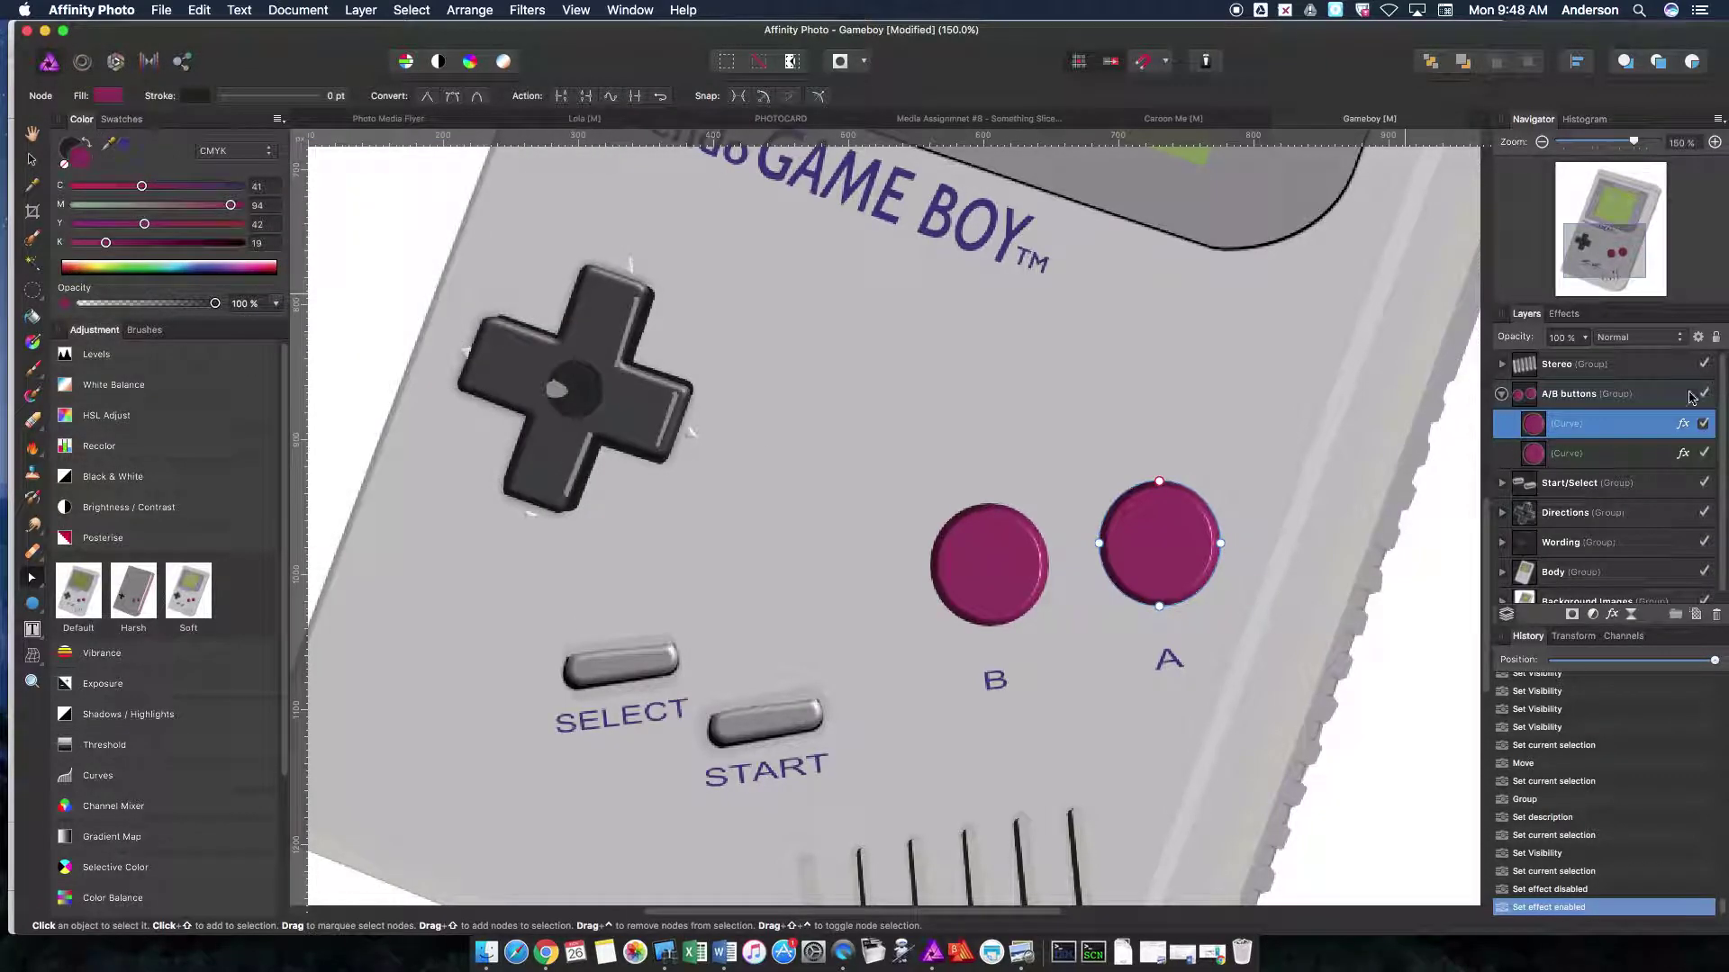
Step: Collapse the A/B buttons group and expand the Directions group to view its curves
left_click(1512, 396)
left_click(1502, 395)
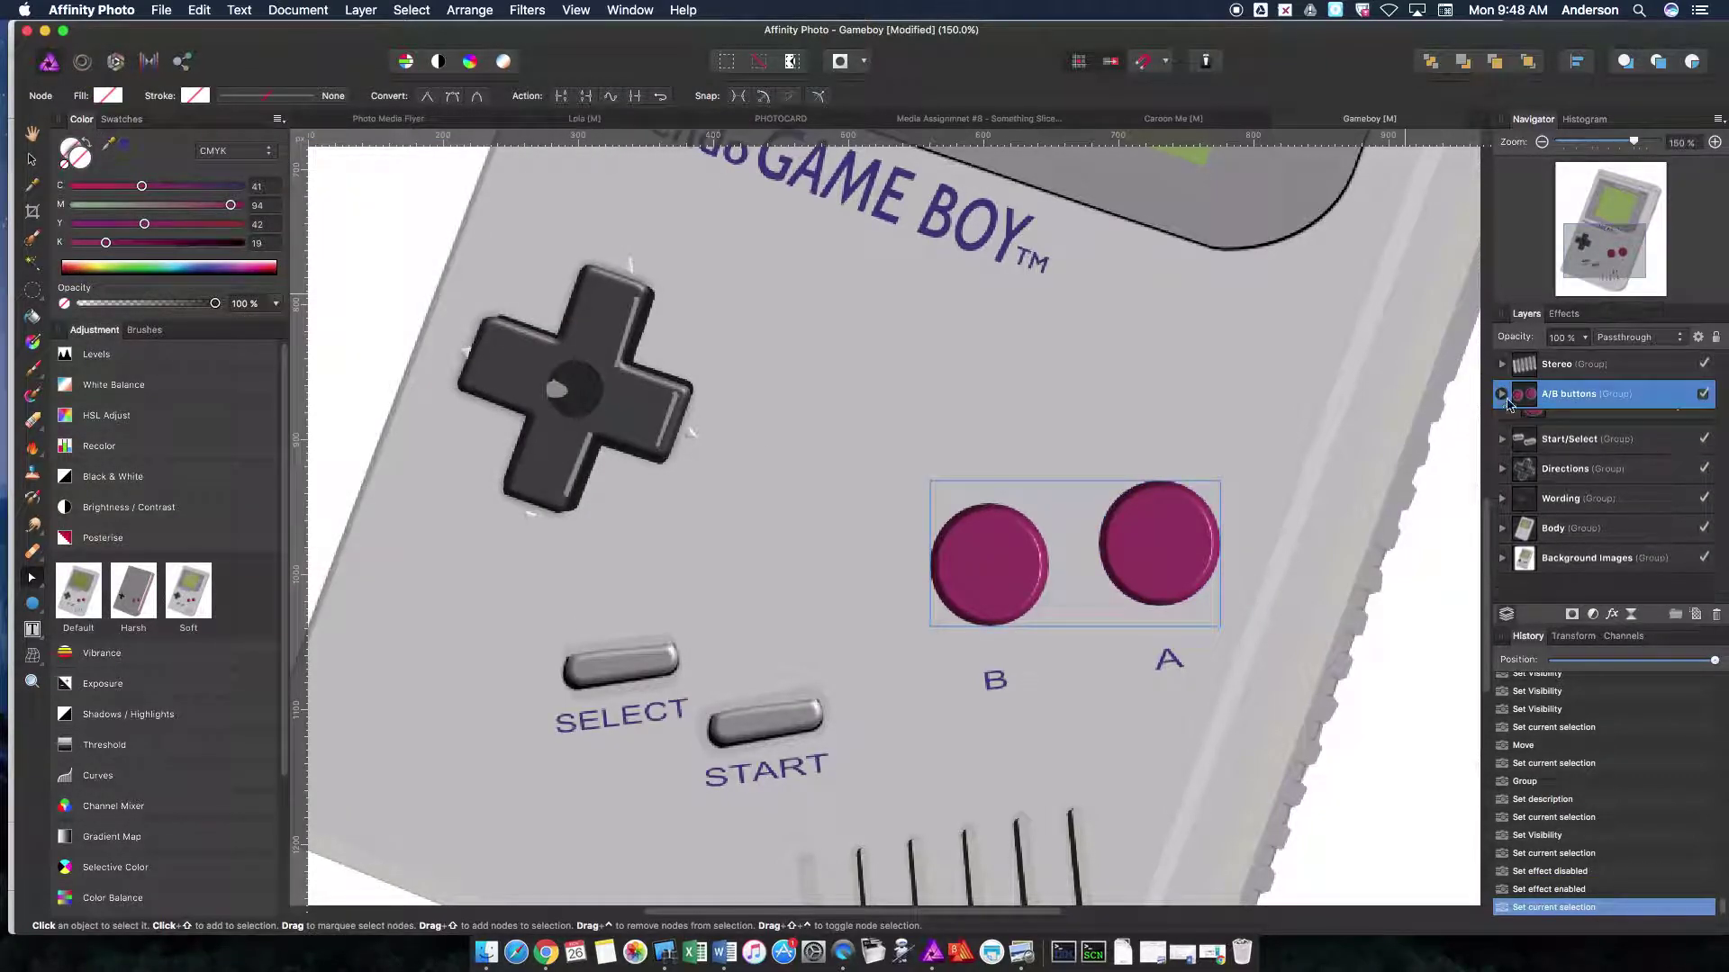
left_click(1501, 456)
left_click(1501, 456)
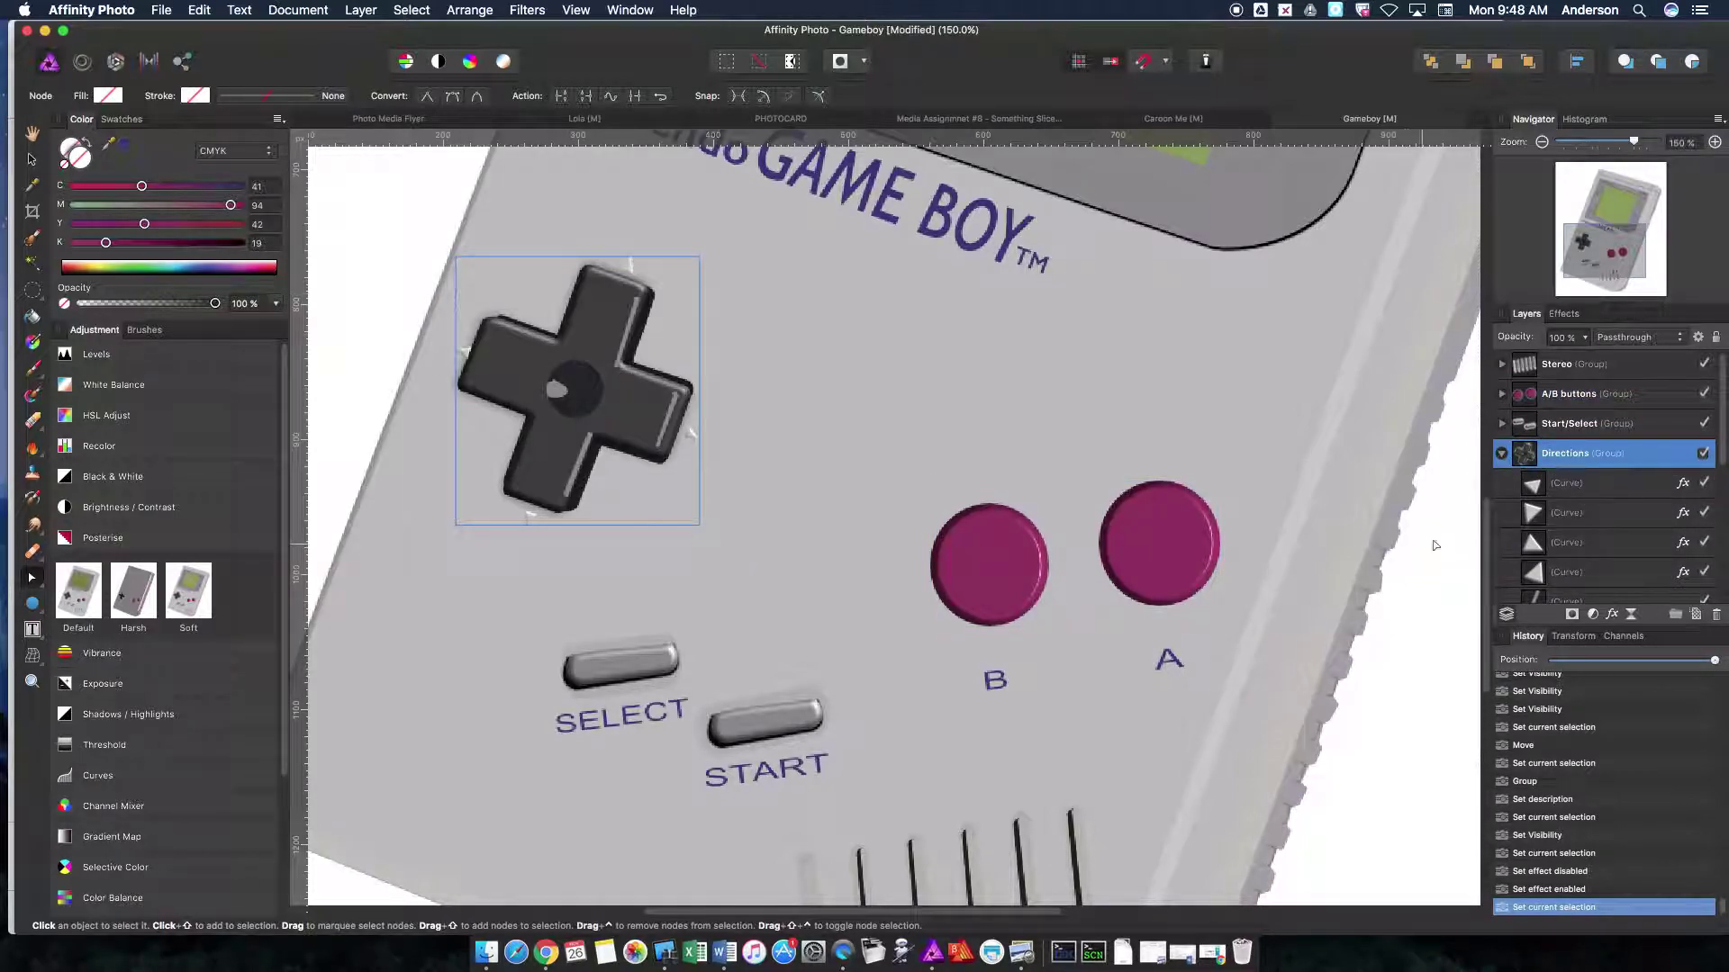
Step: Select curves in the Directions group to inspect how the directional pad is built, and collapse the group
scroll(1585, 497, "down", 3)
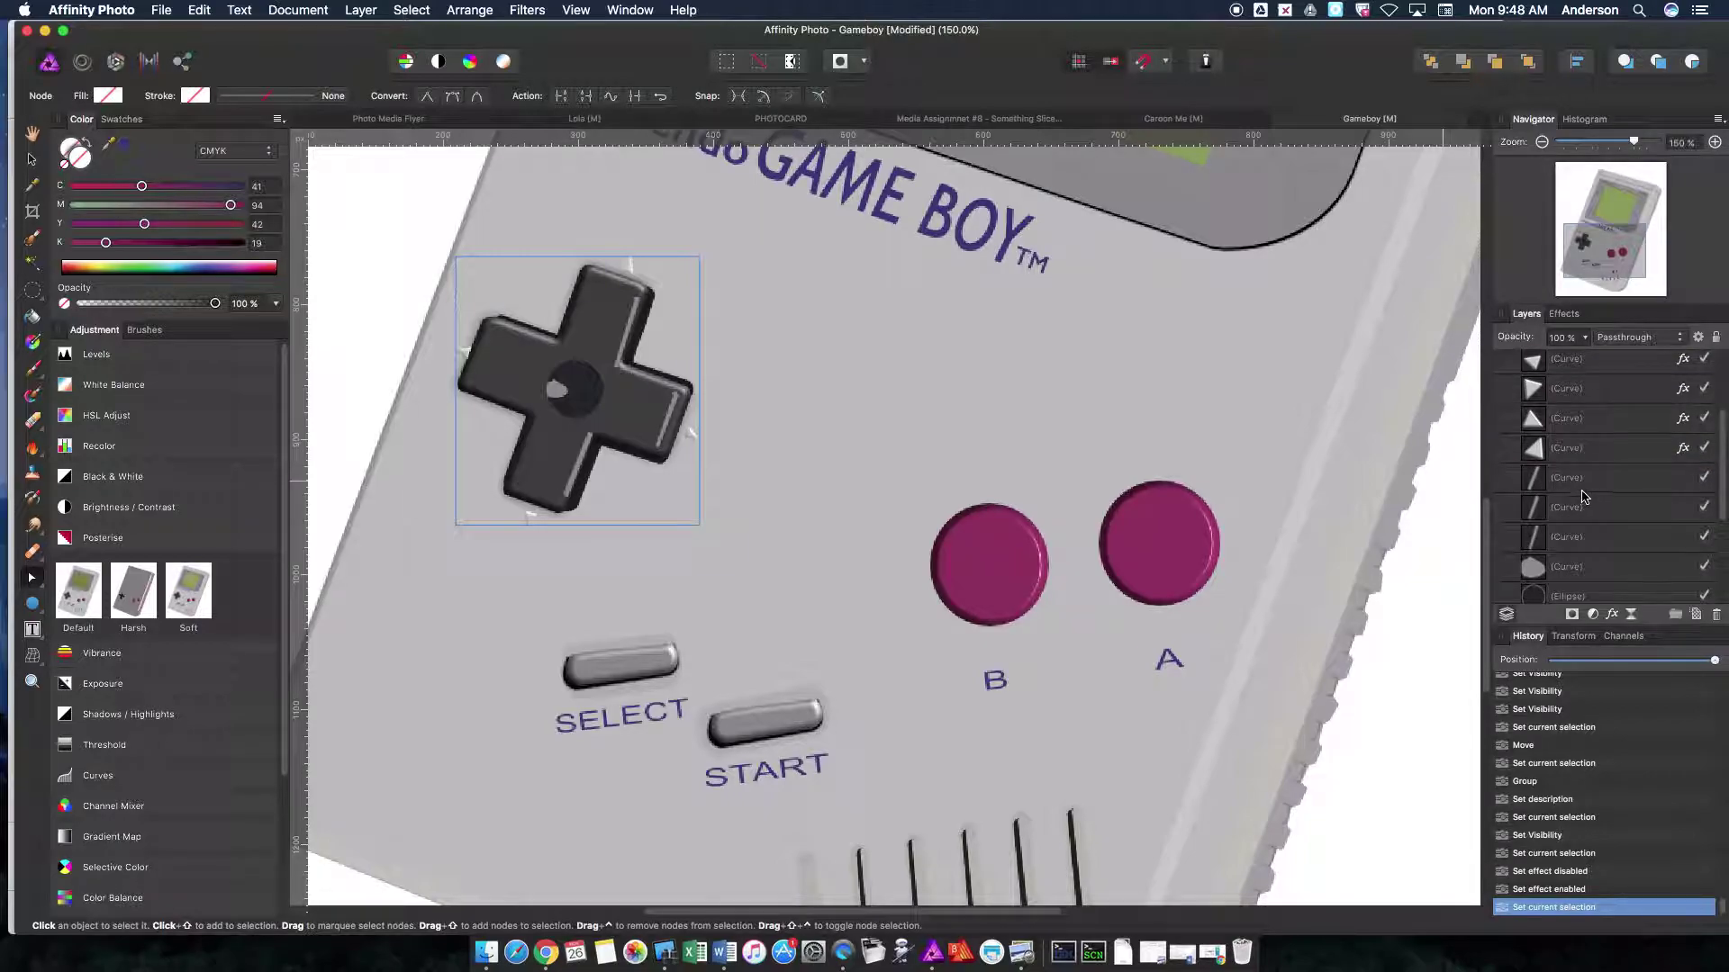
left_click(1583, 490)
scroll(1612, 498, "down", 4)
left_click(1592, 505)
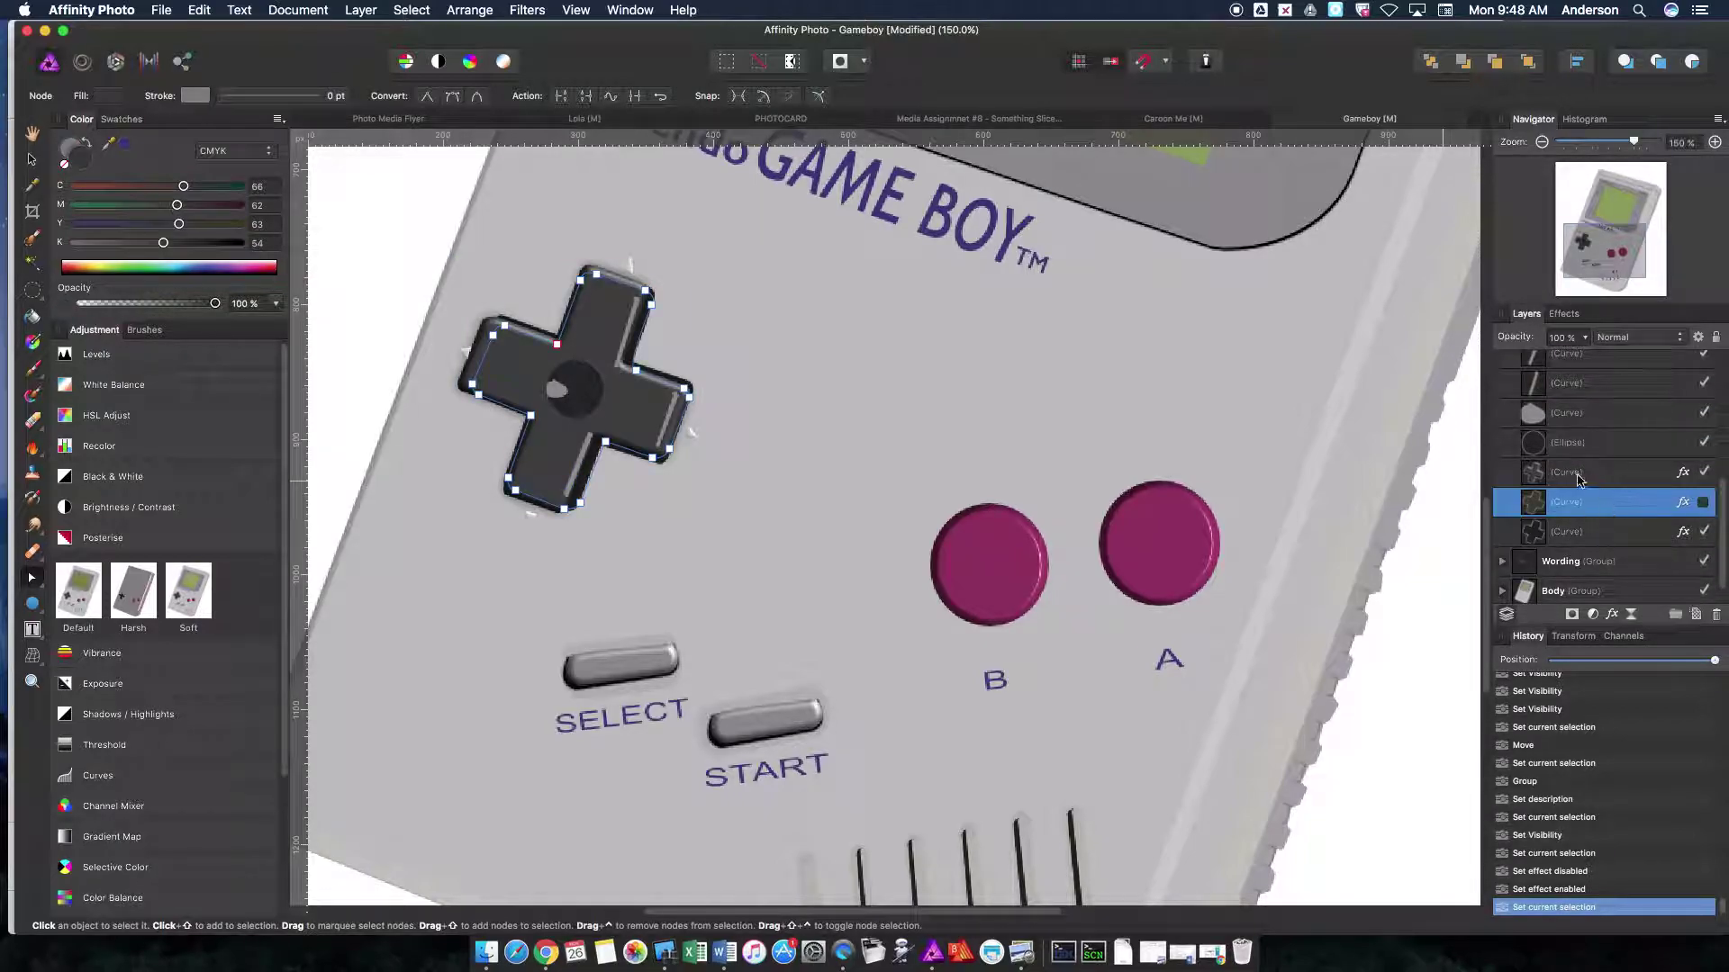
scroll(1592, 487, "up", 5)
left_click(1502, 425)
Step: Activate the Pen tool and hide the Wording, Directions, Start/Select, A/B buttons, Stereo and Body groups, leaving only Background Images showing
left_click_drag(1612, 242, 1626, 209)
left_click(32, 577)
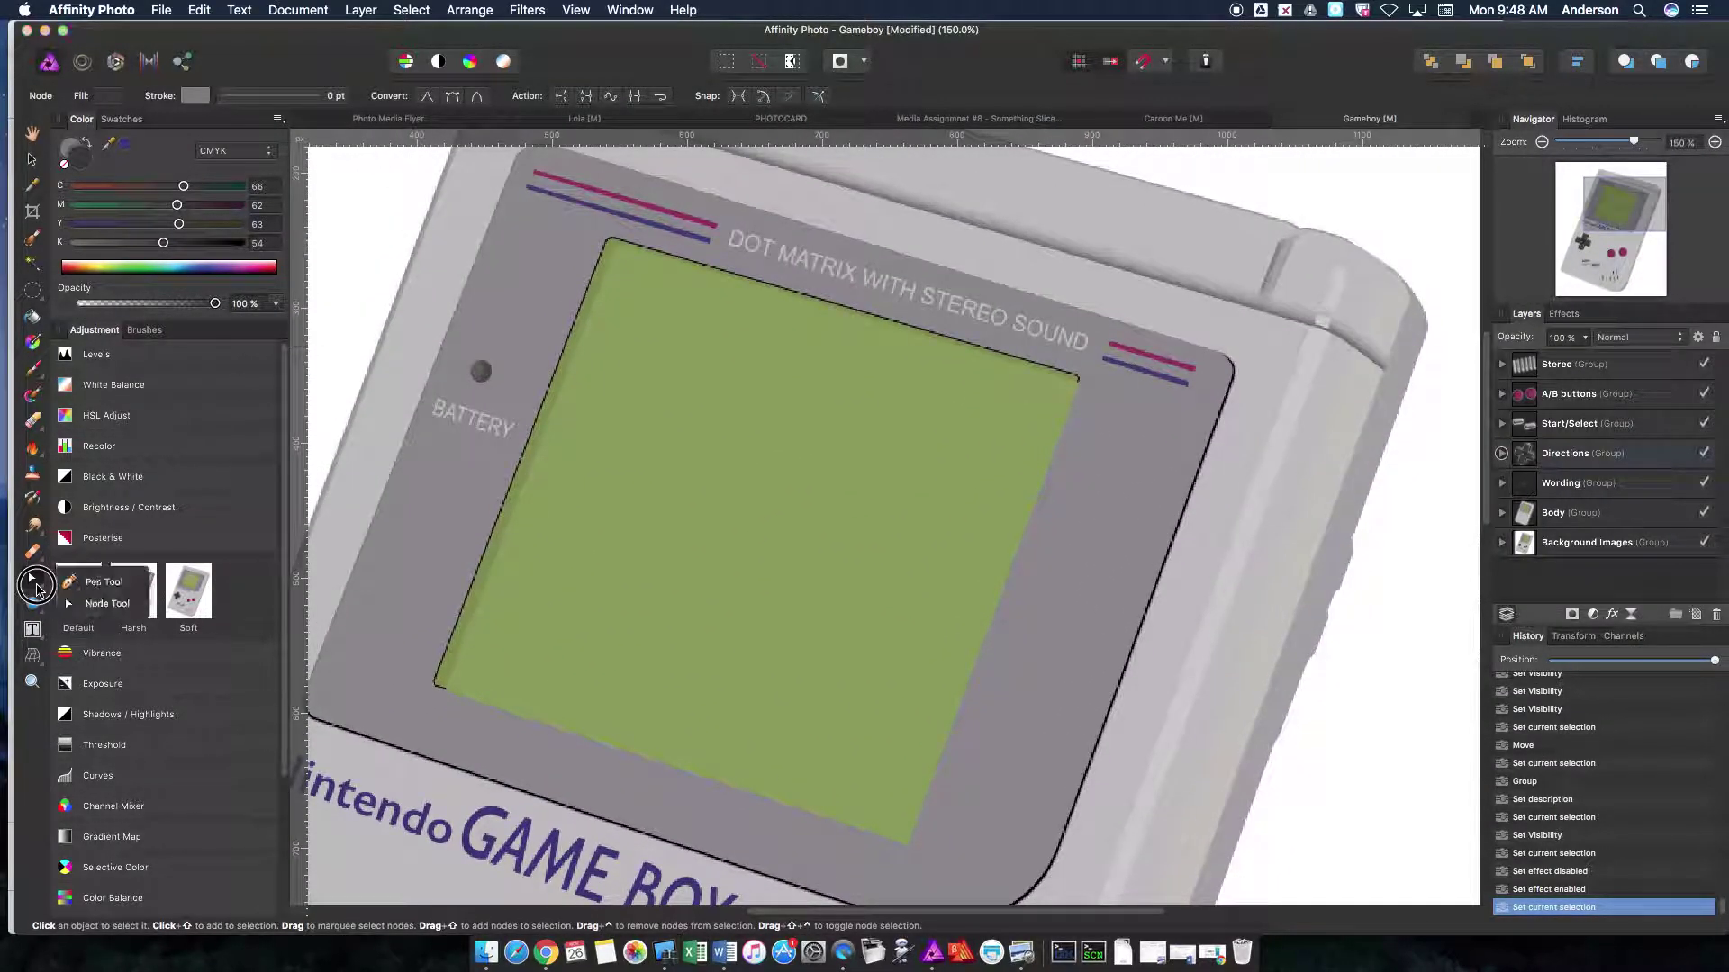
left_click(76, 576)
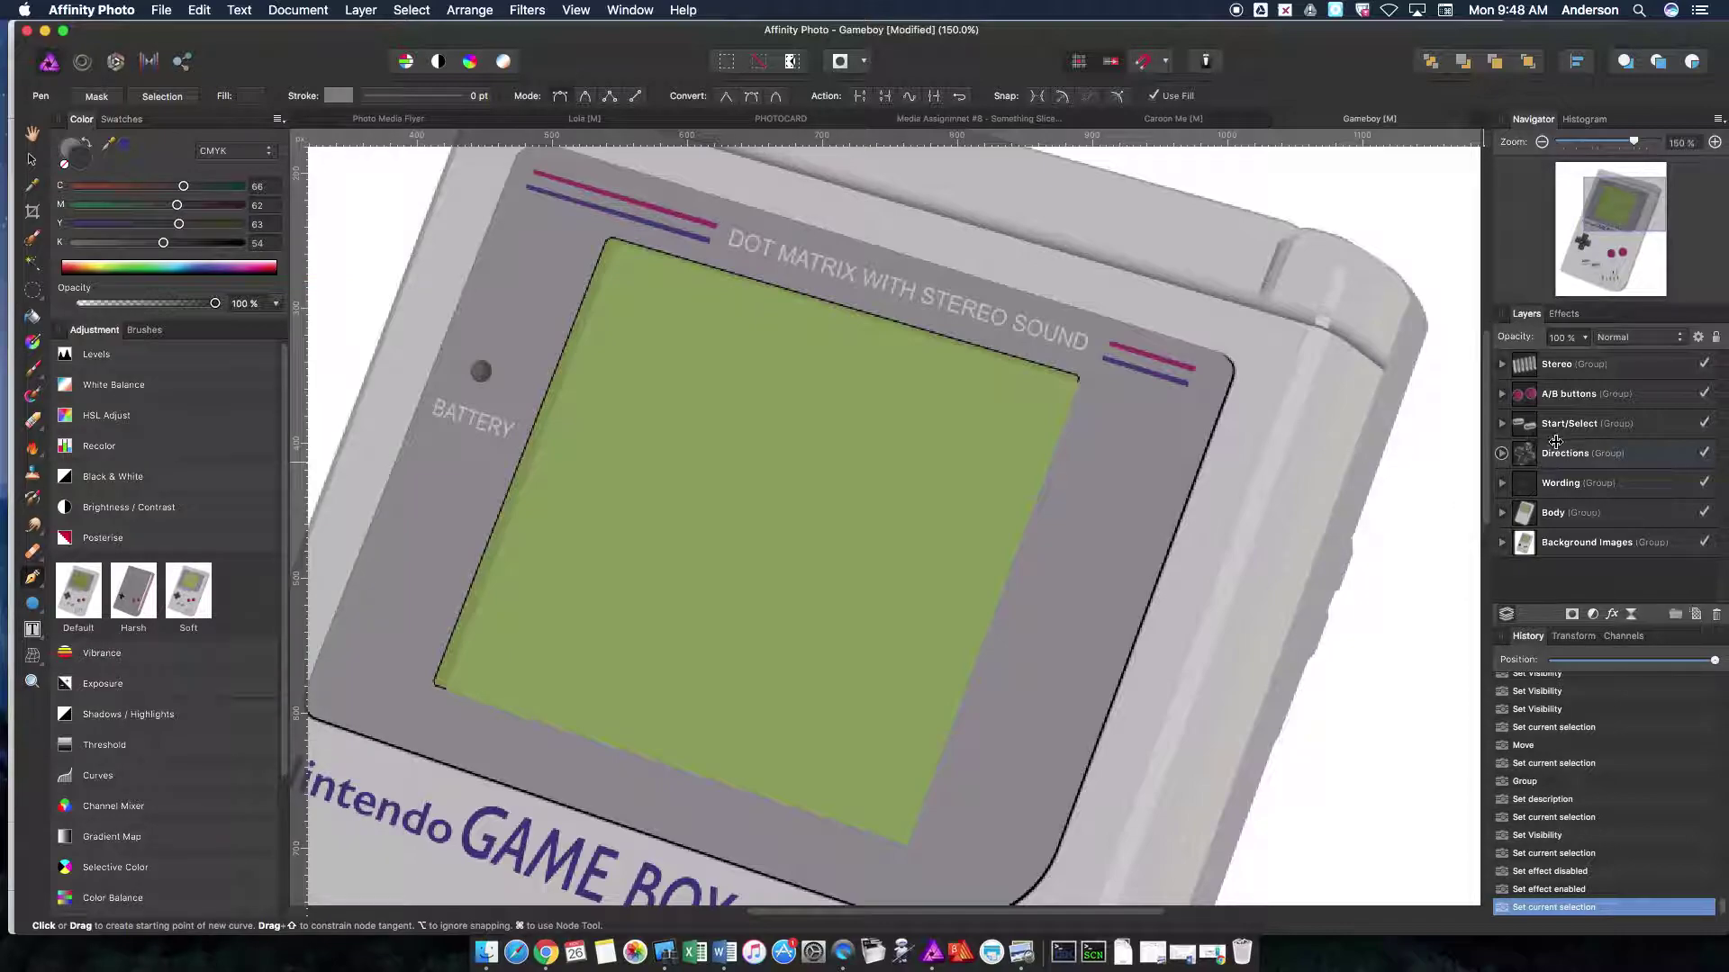
left_click(1703, 483)
left_click(1703, 453)
left_click(1703, 423)
left_click(1704, 393)
left_click(1704, 363)
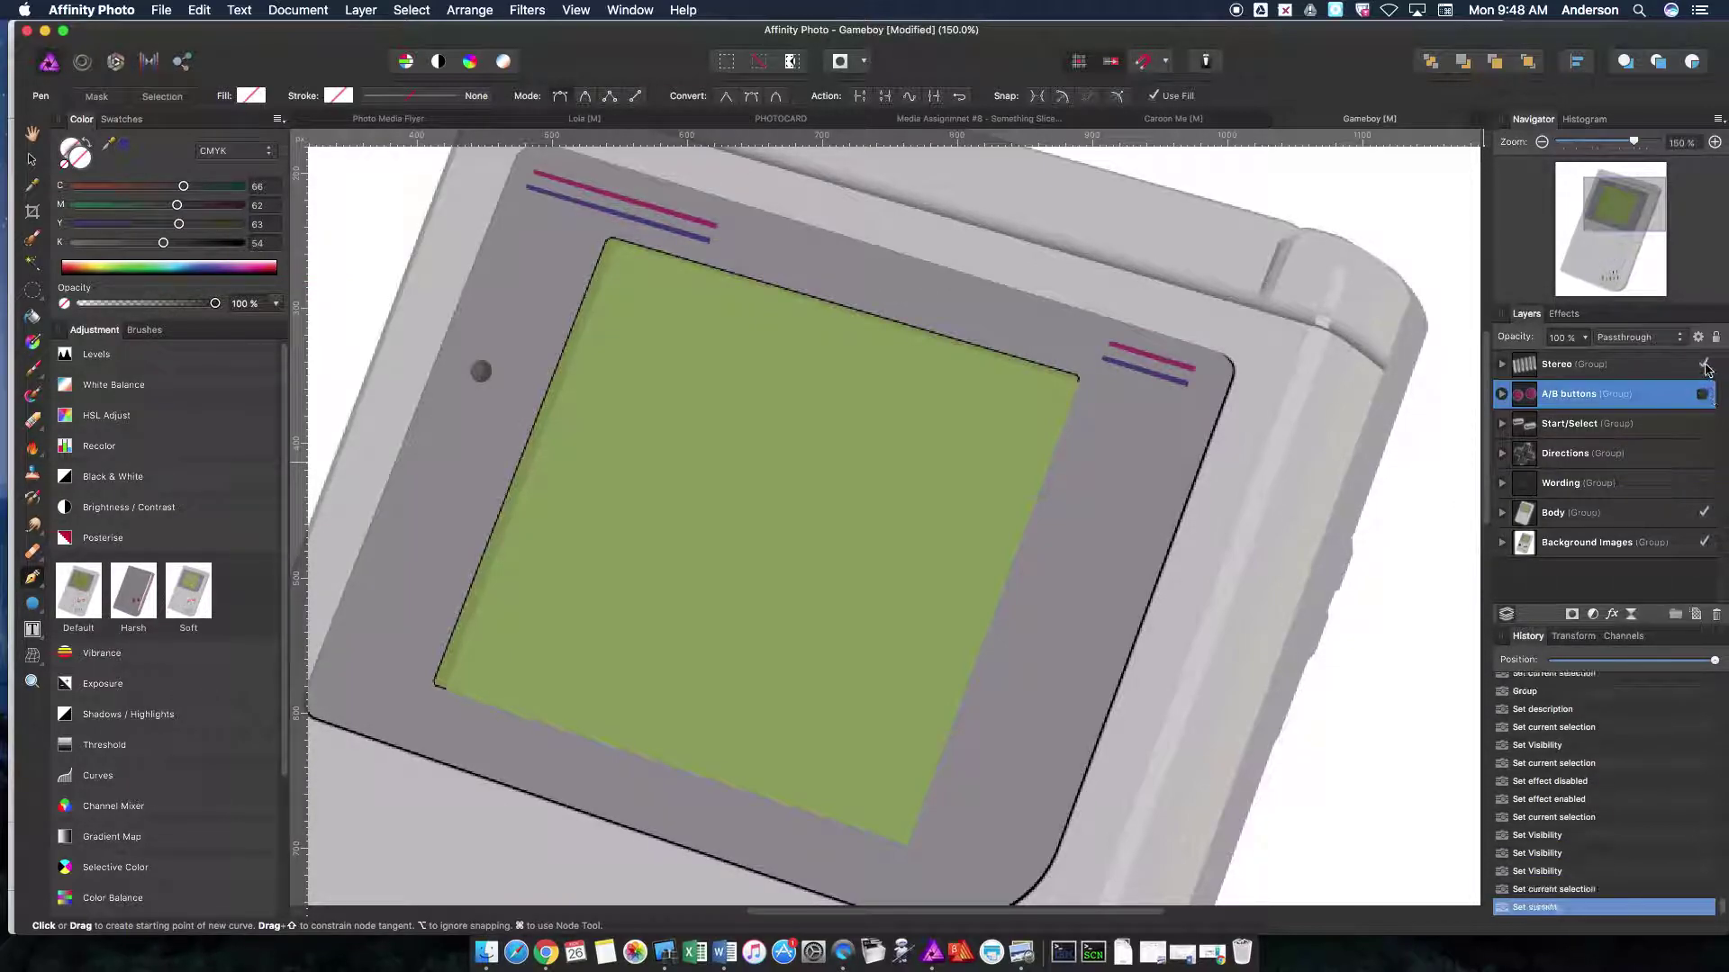
left_click(1704, 512)
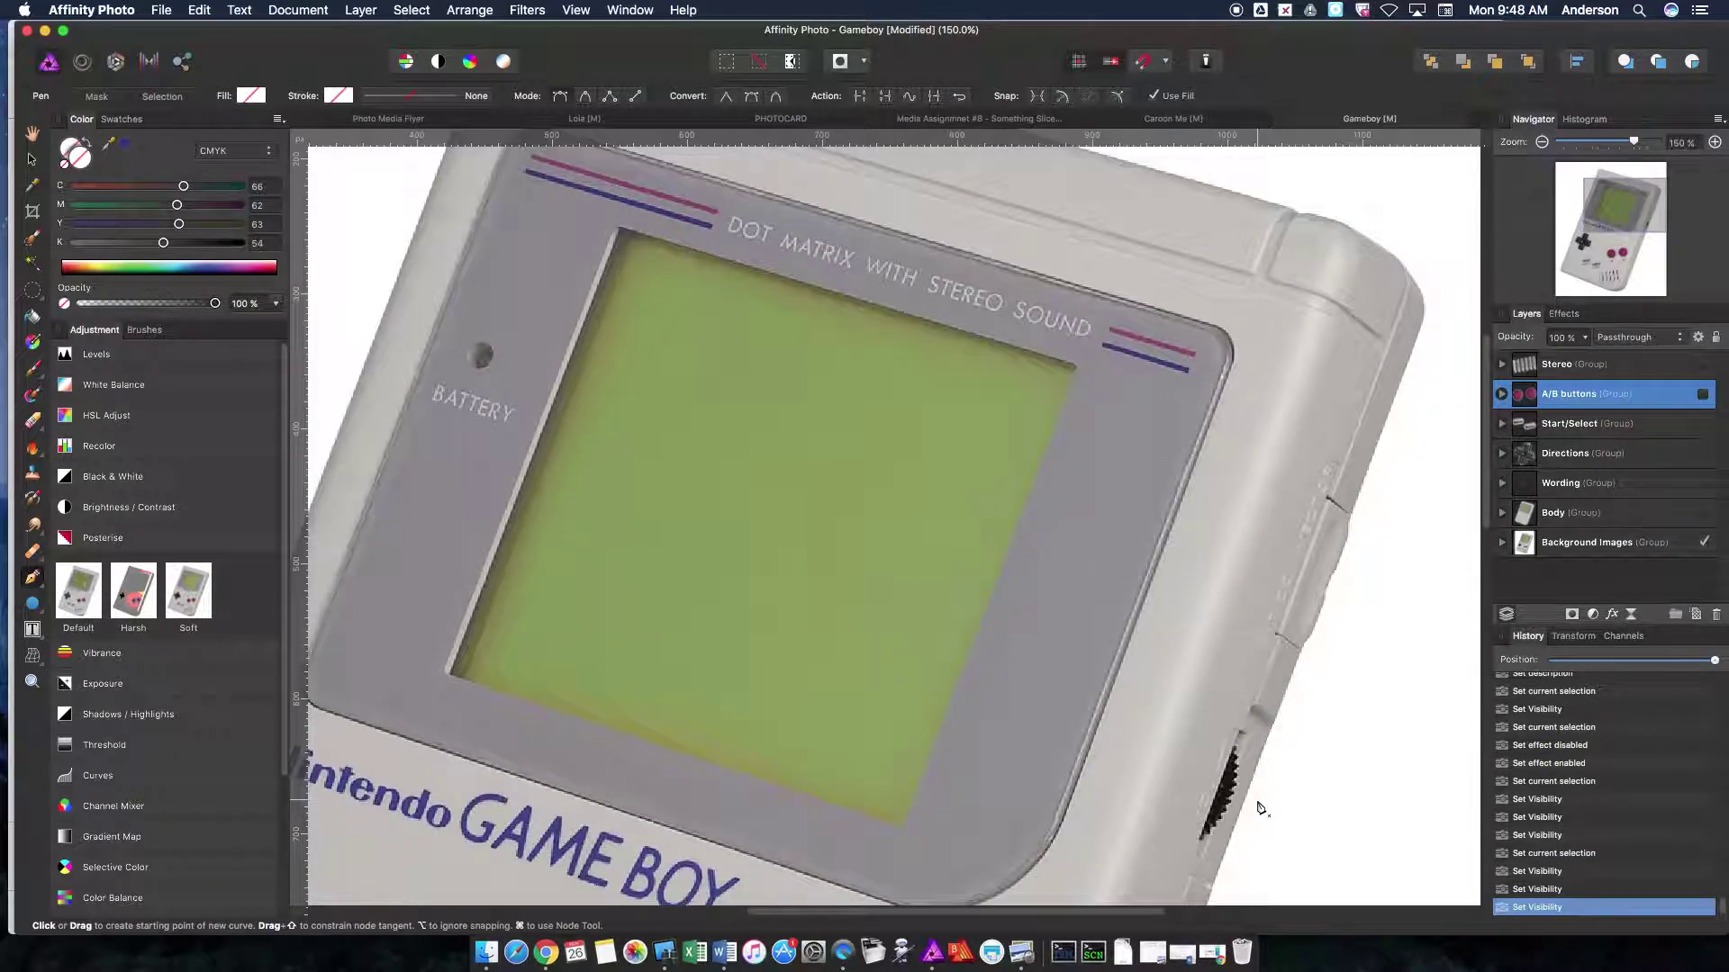
Step: Trace the toothed edge of the photo's black volume wheel with a Pen curve from its upper to lower tip, and set the fill's K to 70
left_click(1715, 142)
left_click(1714, 142)
left_click(1714, 143)
mouse_move(1630, 214)
left_mouse_down()
mouse_move(1630, 258)
mouse_move(1642, 229)
left_mouse_up()
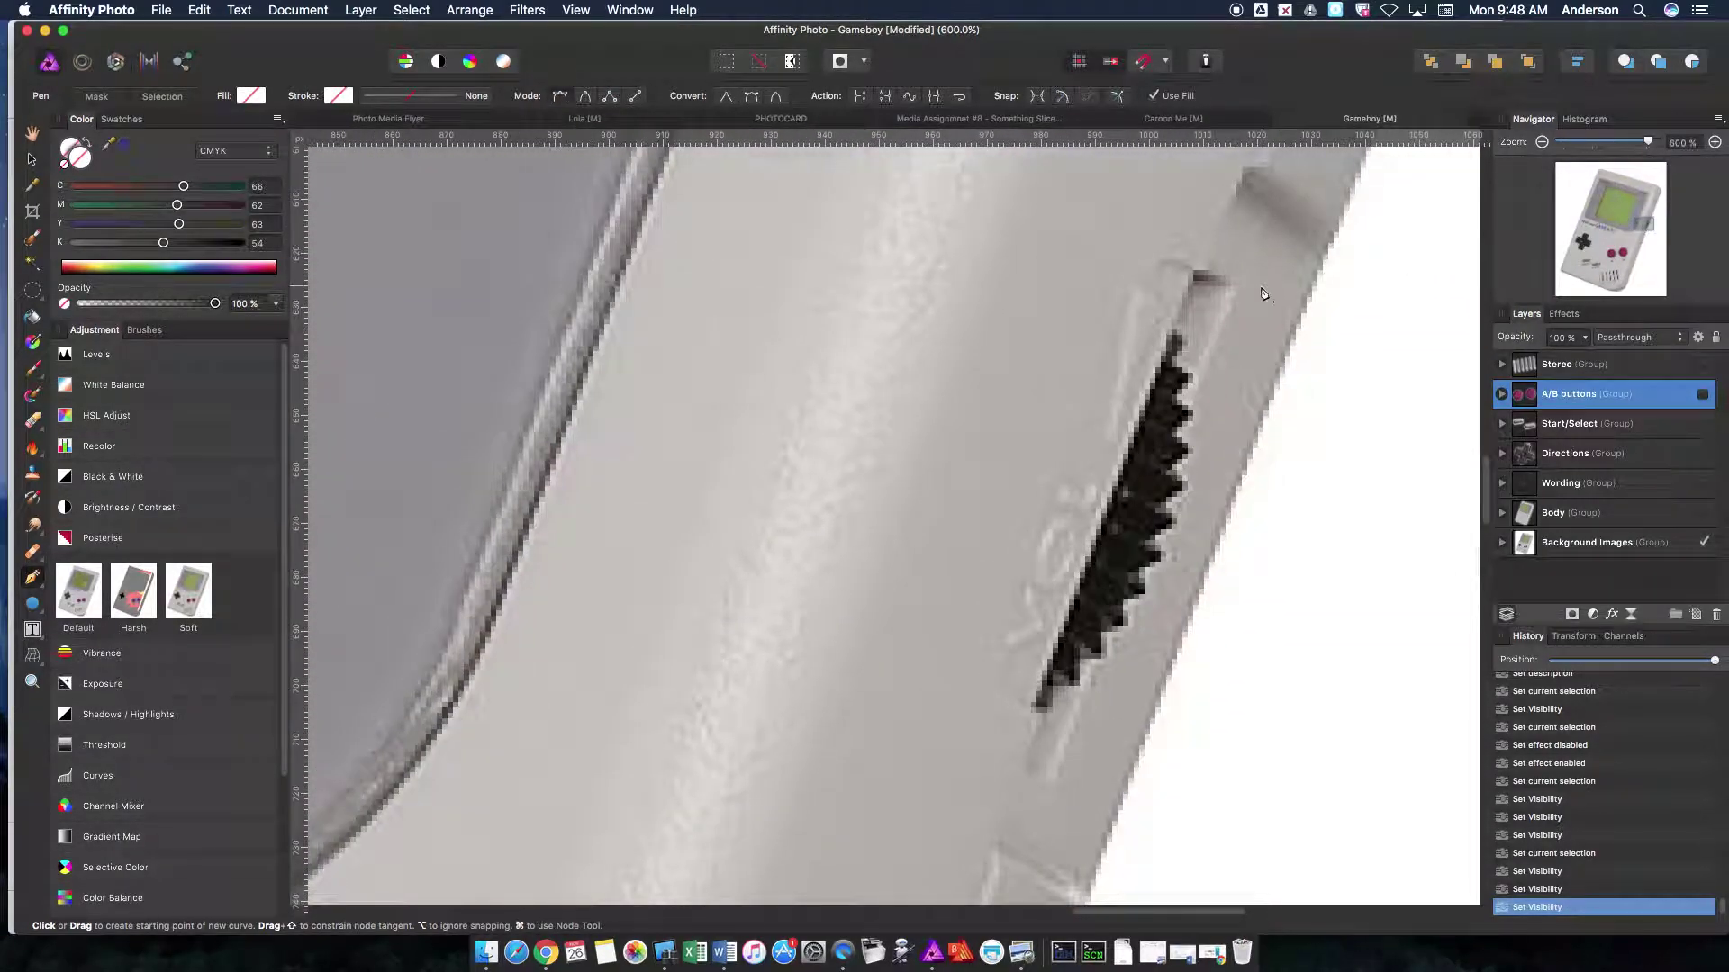
left_click_drag(1172, 331, 1187, 341)
left_click(1170, 358)
left_click(1193, 374)
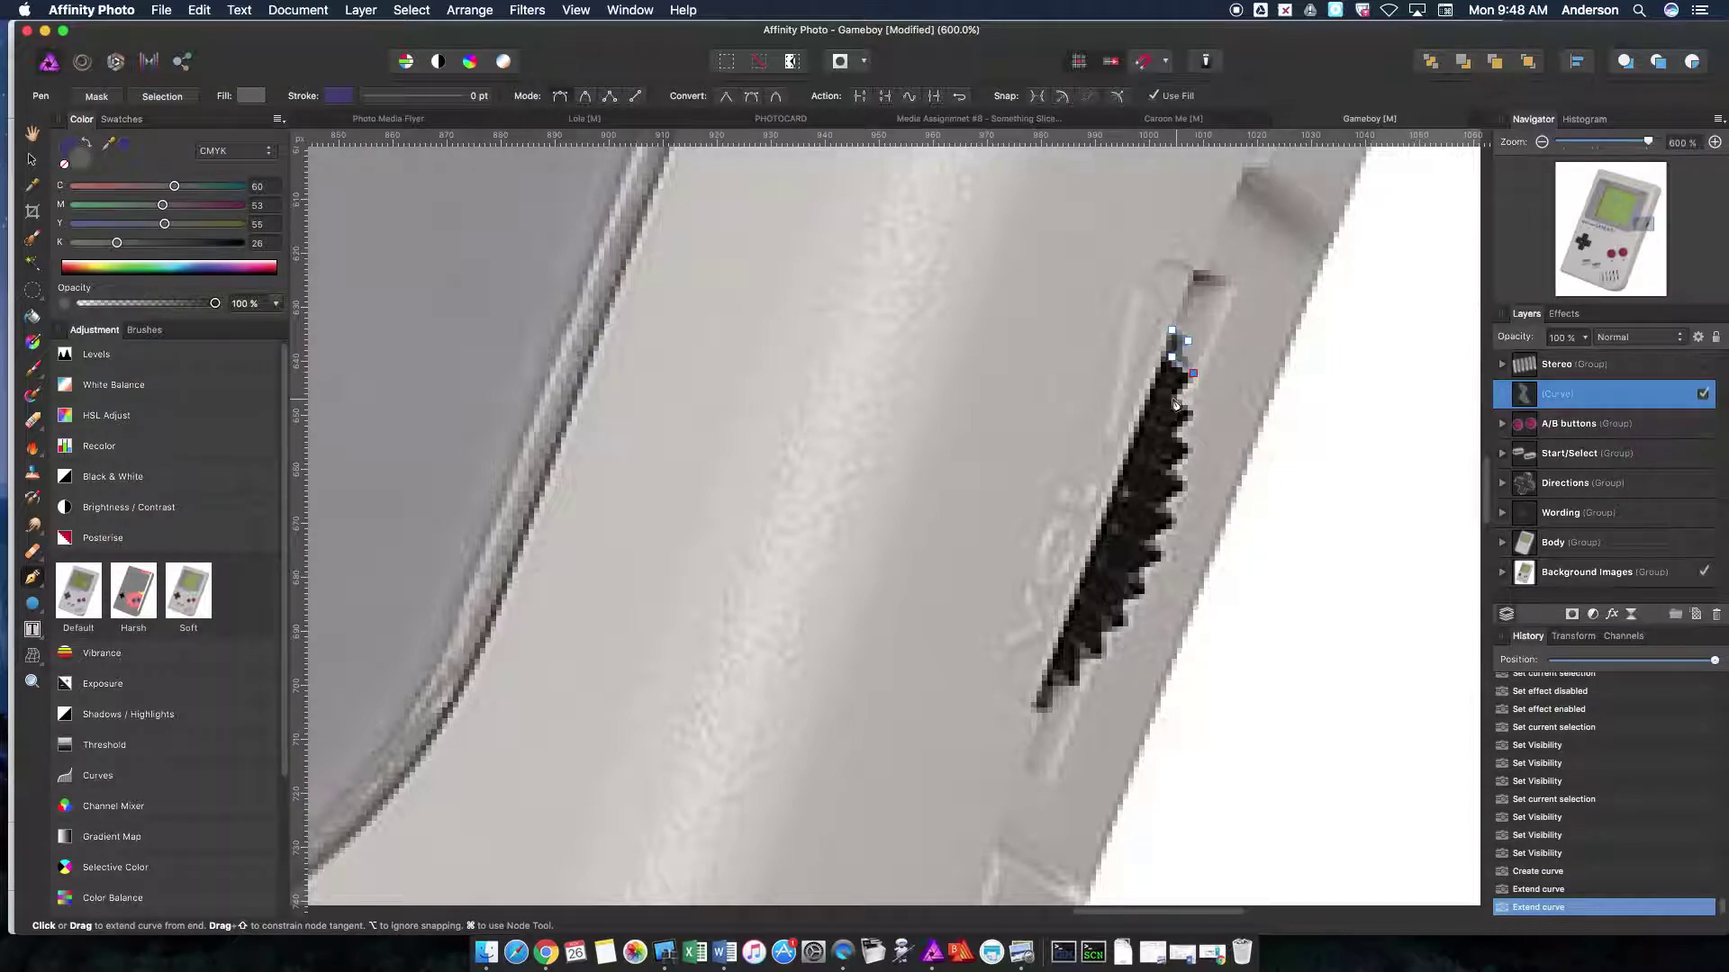
left_click(1172, 394)
left_click(1187, 410)
left_click(1172, 432)
left_click(1188, 448)
left_click(1171, 464)
left_click(1182, 481)
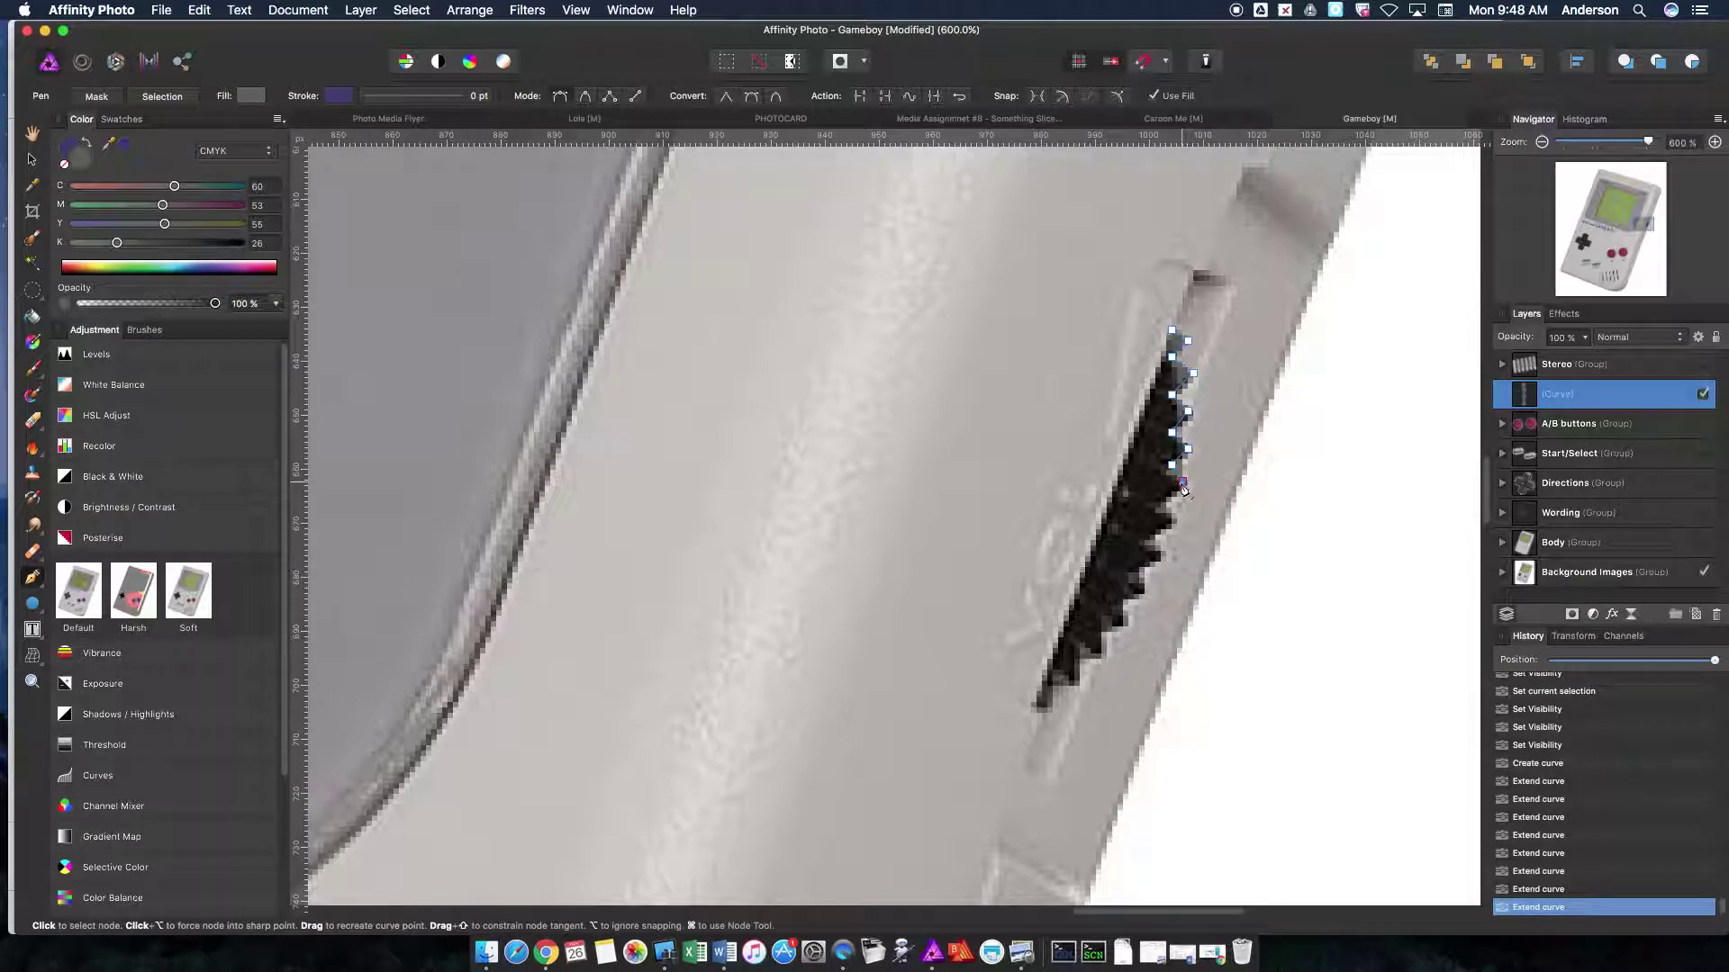
left_click(1160, 503)
left_click(1177, 520)
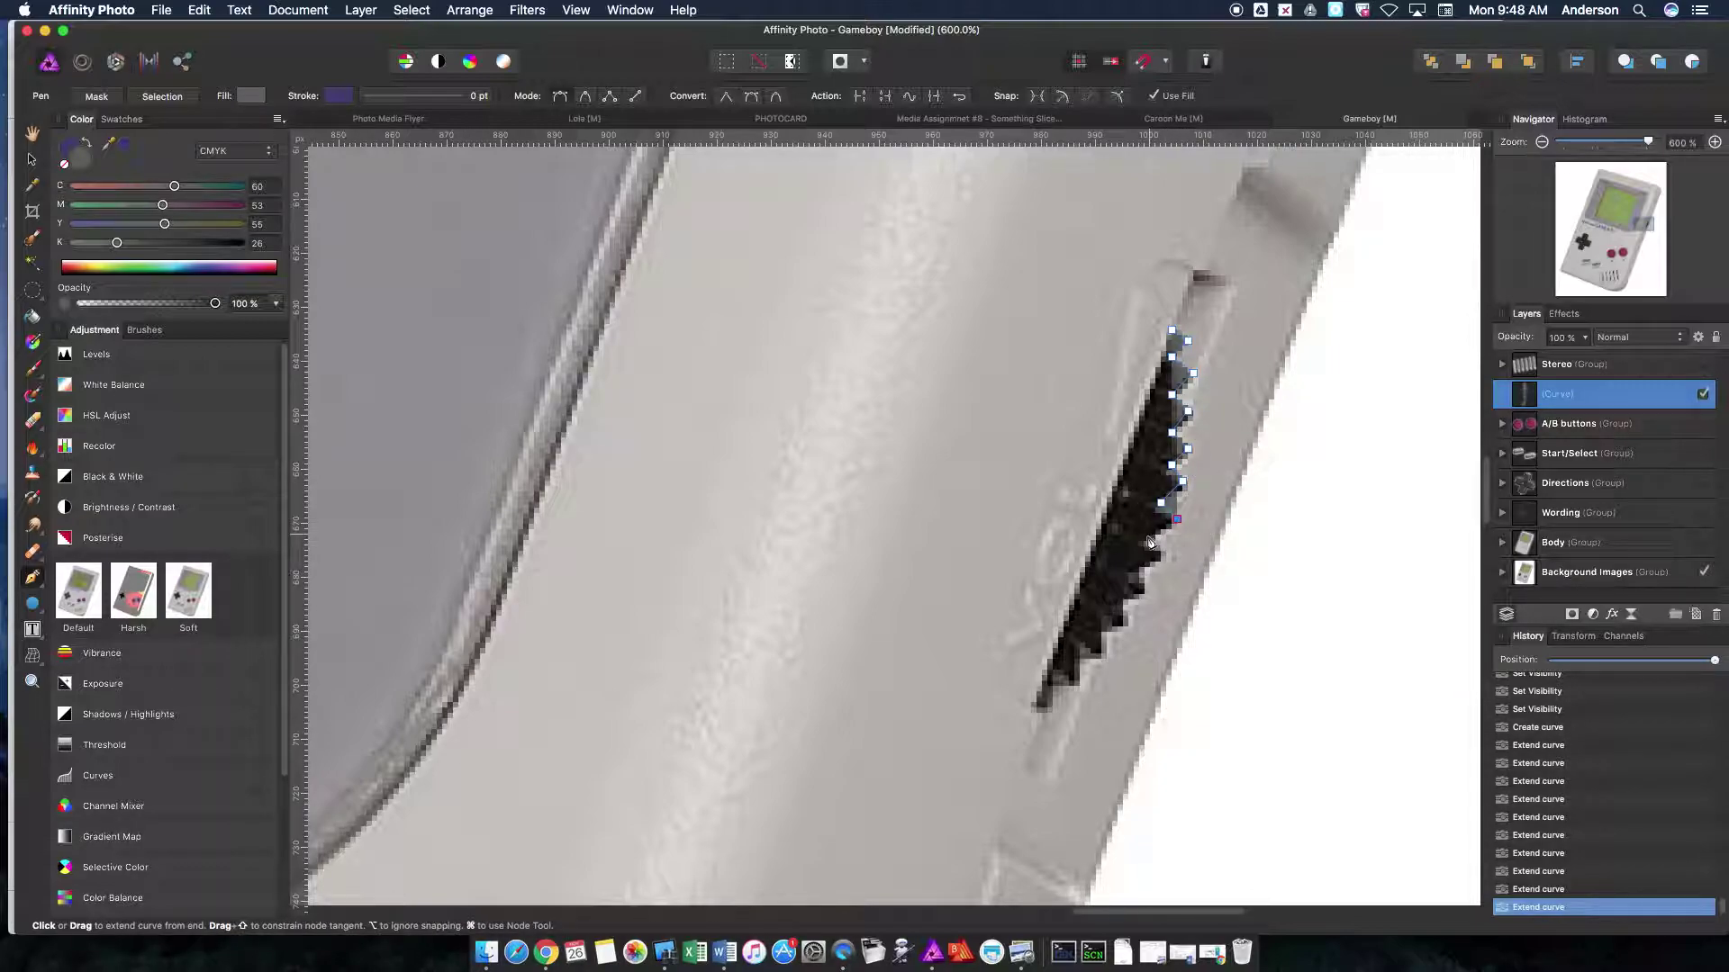
left_click_drag(1144, 540, 1161, 558)
left_click(1160, 551)
left_click(1140, 568)
left_click(1144, 594)
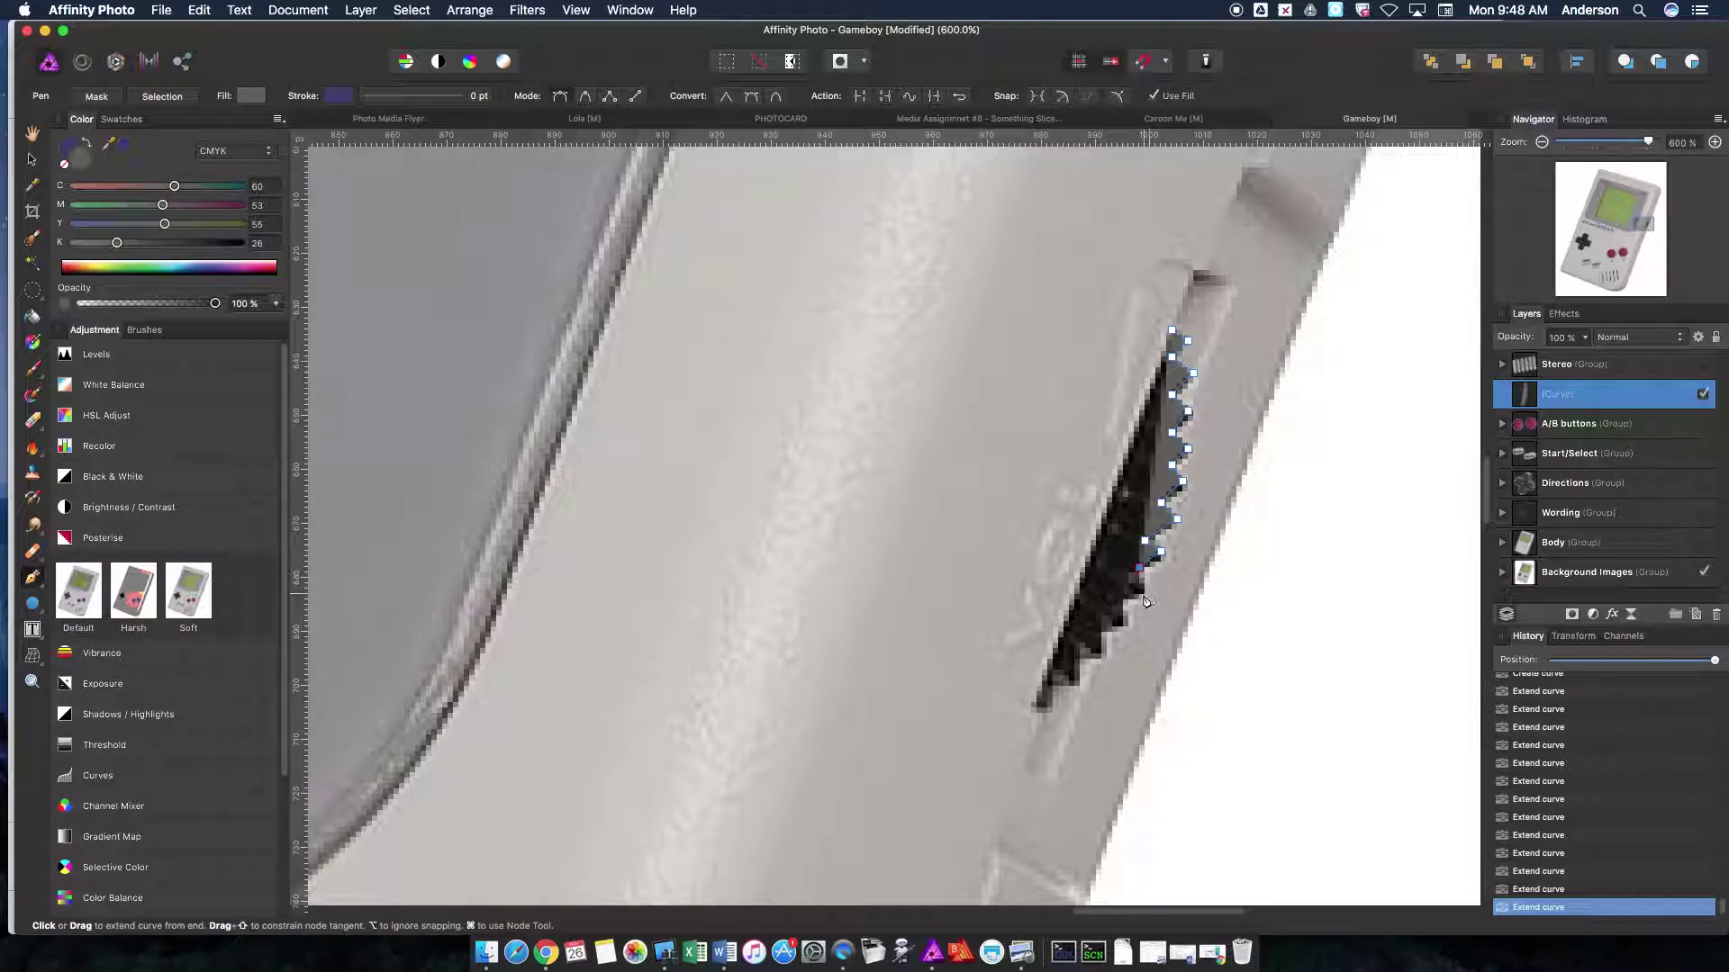
left_click(1123, 600)
left_click(1127, 626)
left_click(1101, 658)
left_click(1079, 654)
left_click(1074, 681)
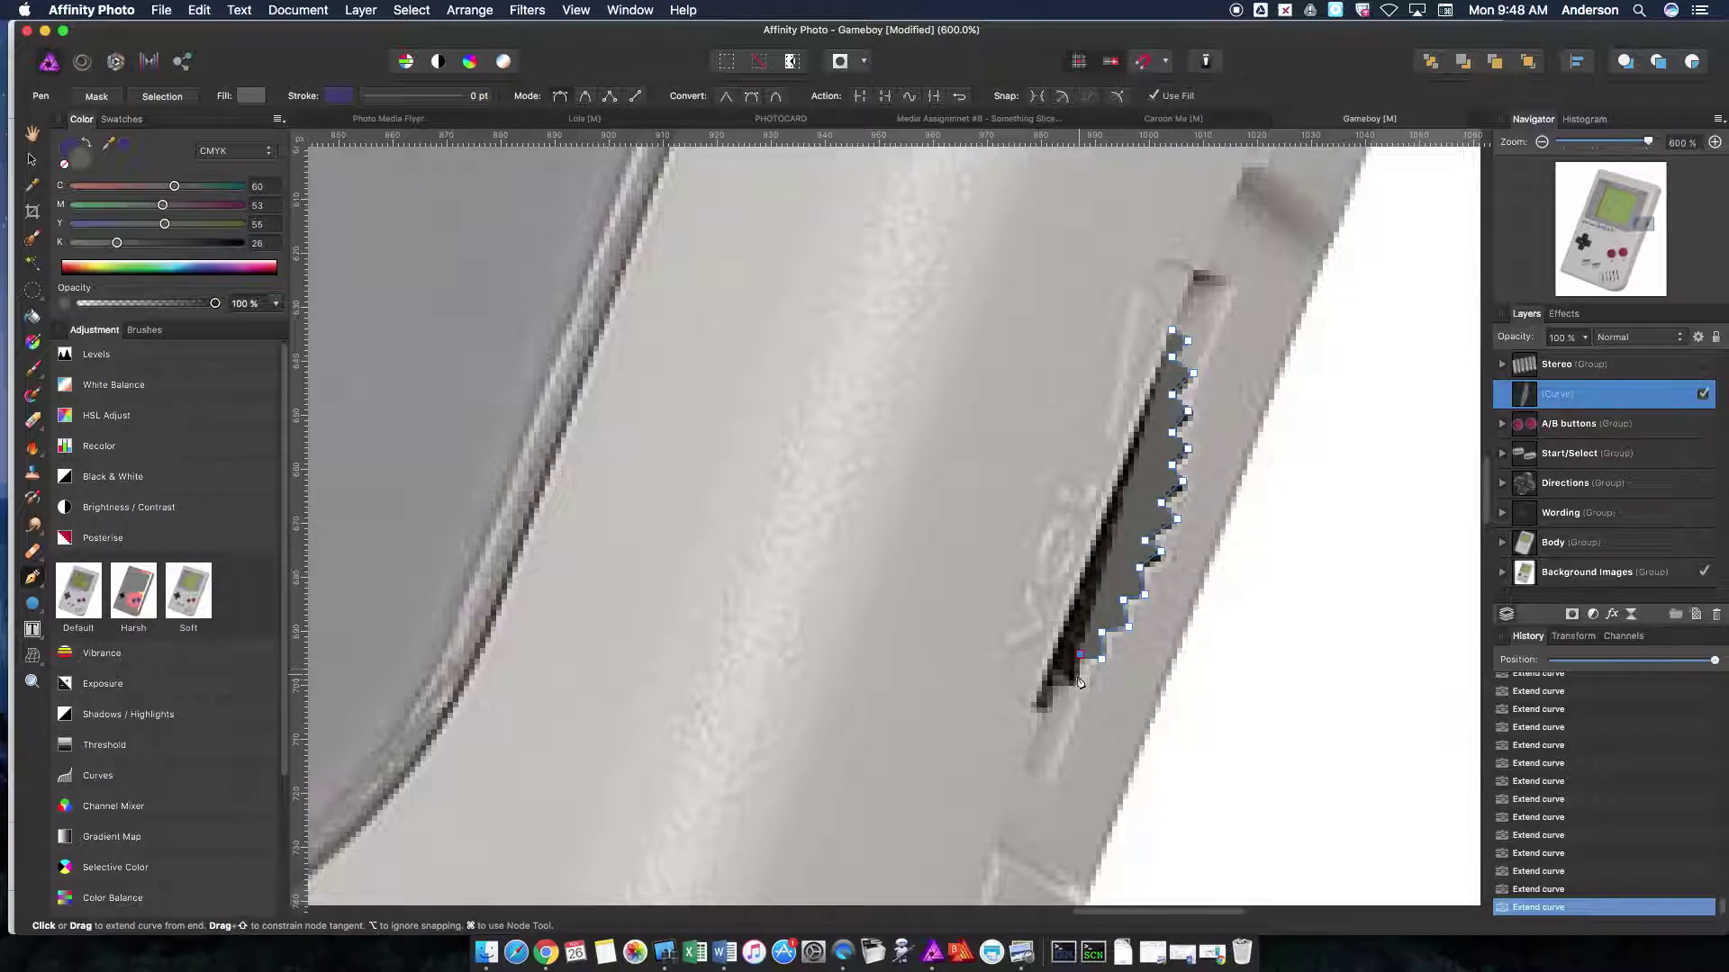
left_click(1052, 686)
left_click(1048, 708)
left_click(1031, 702)
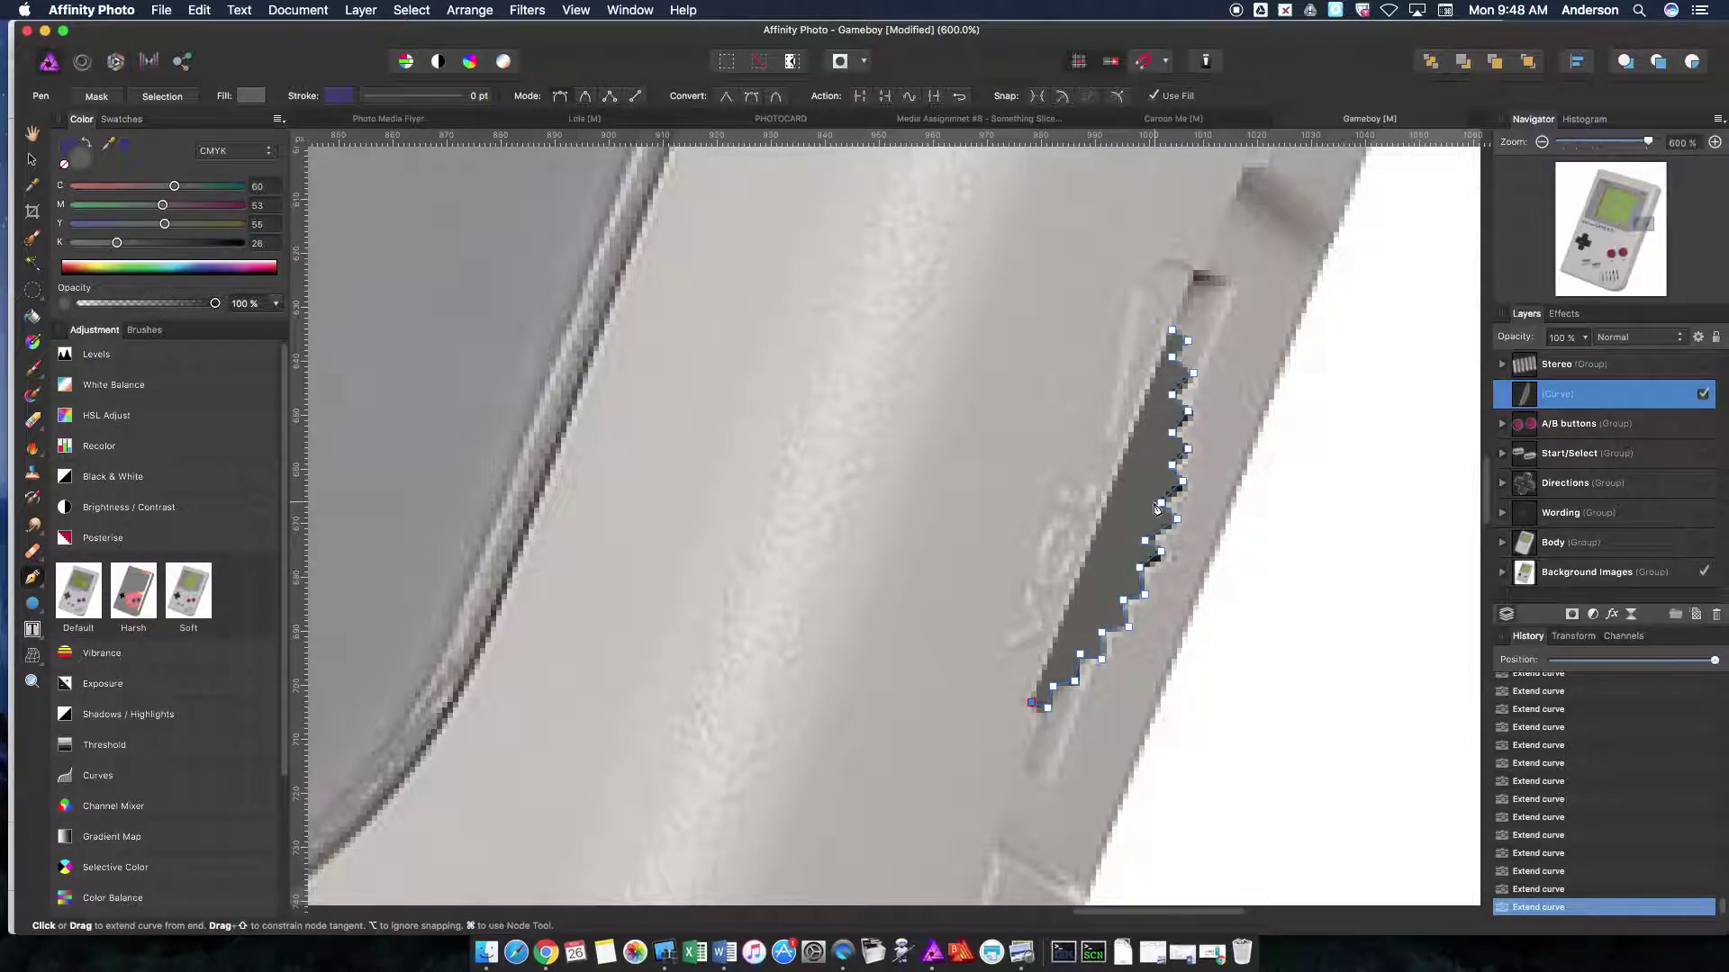
left_click_drag(117, 244, 192, 255)
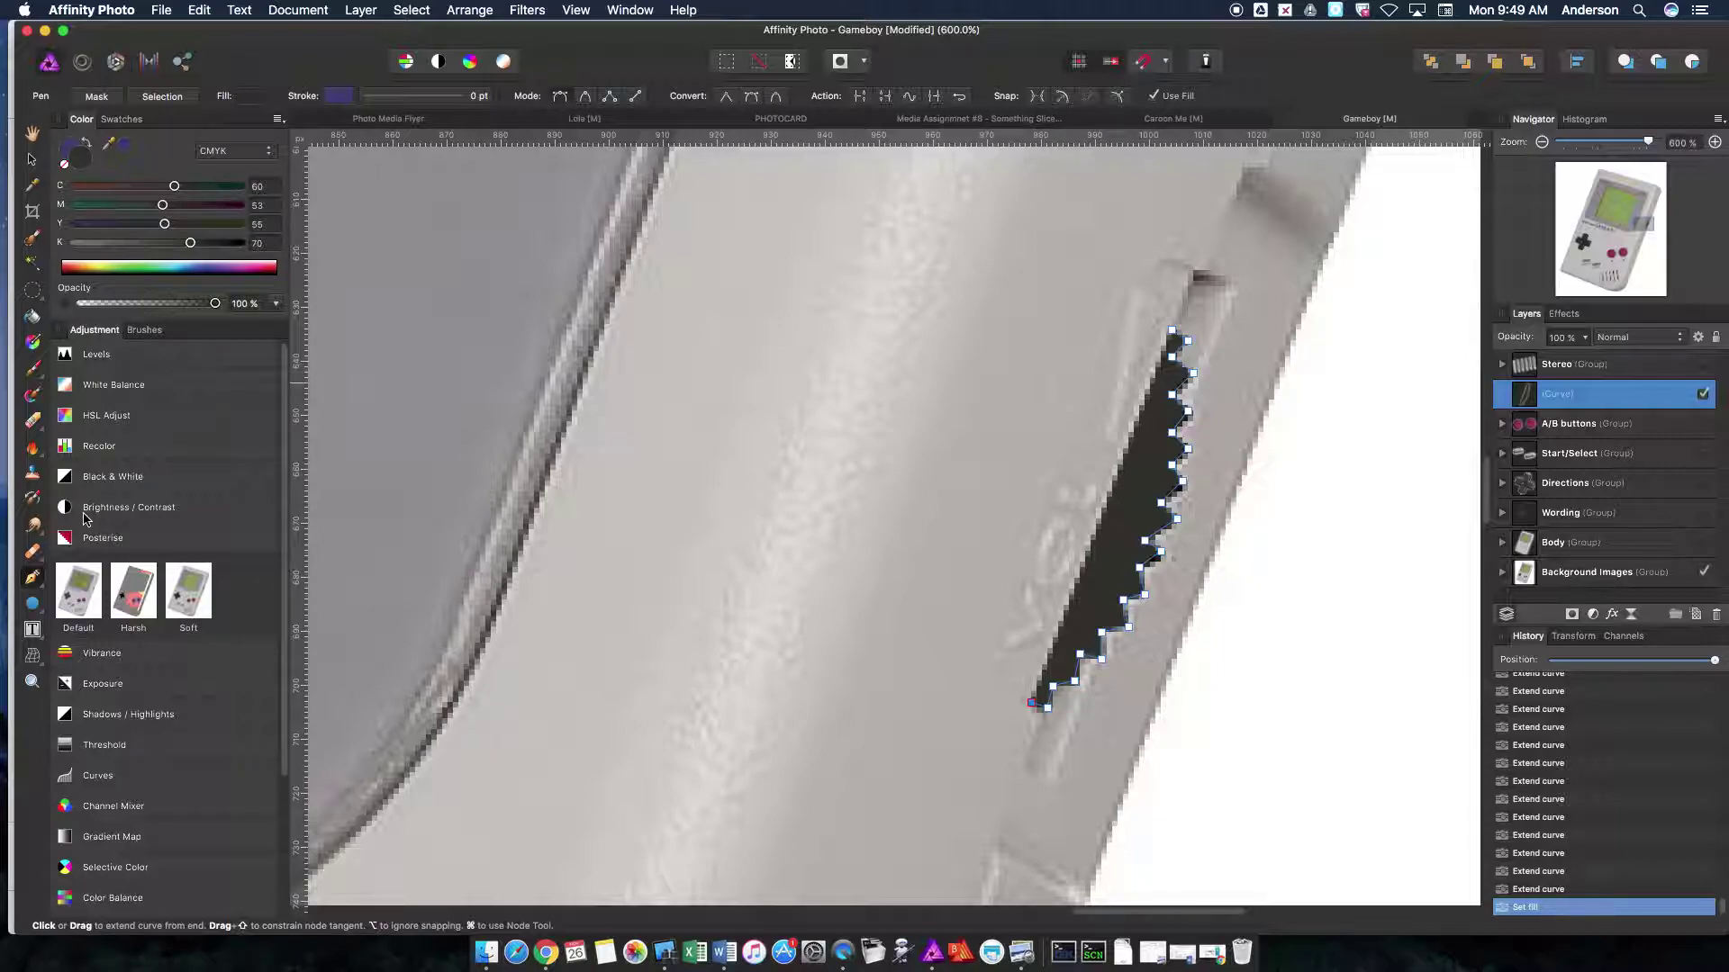
Step: Close the volume wheel curve with the Node tool and bend its straight side to follow the wheel opening in the photo
left_click_drag(33, 578, 91, 608)
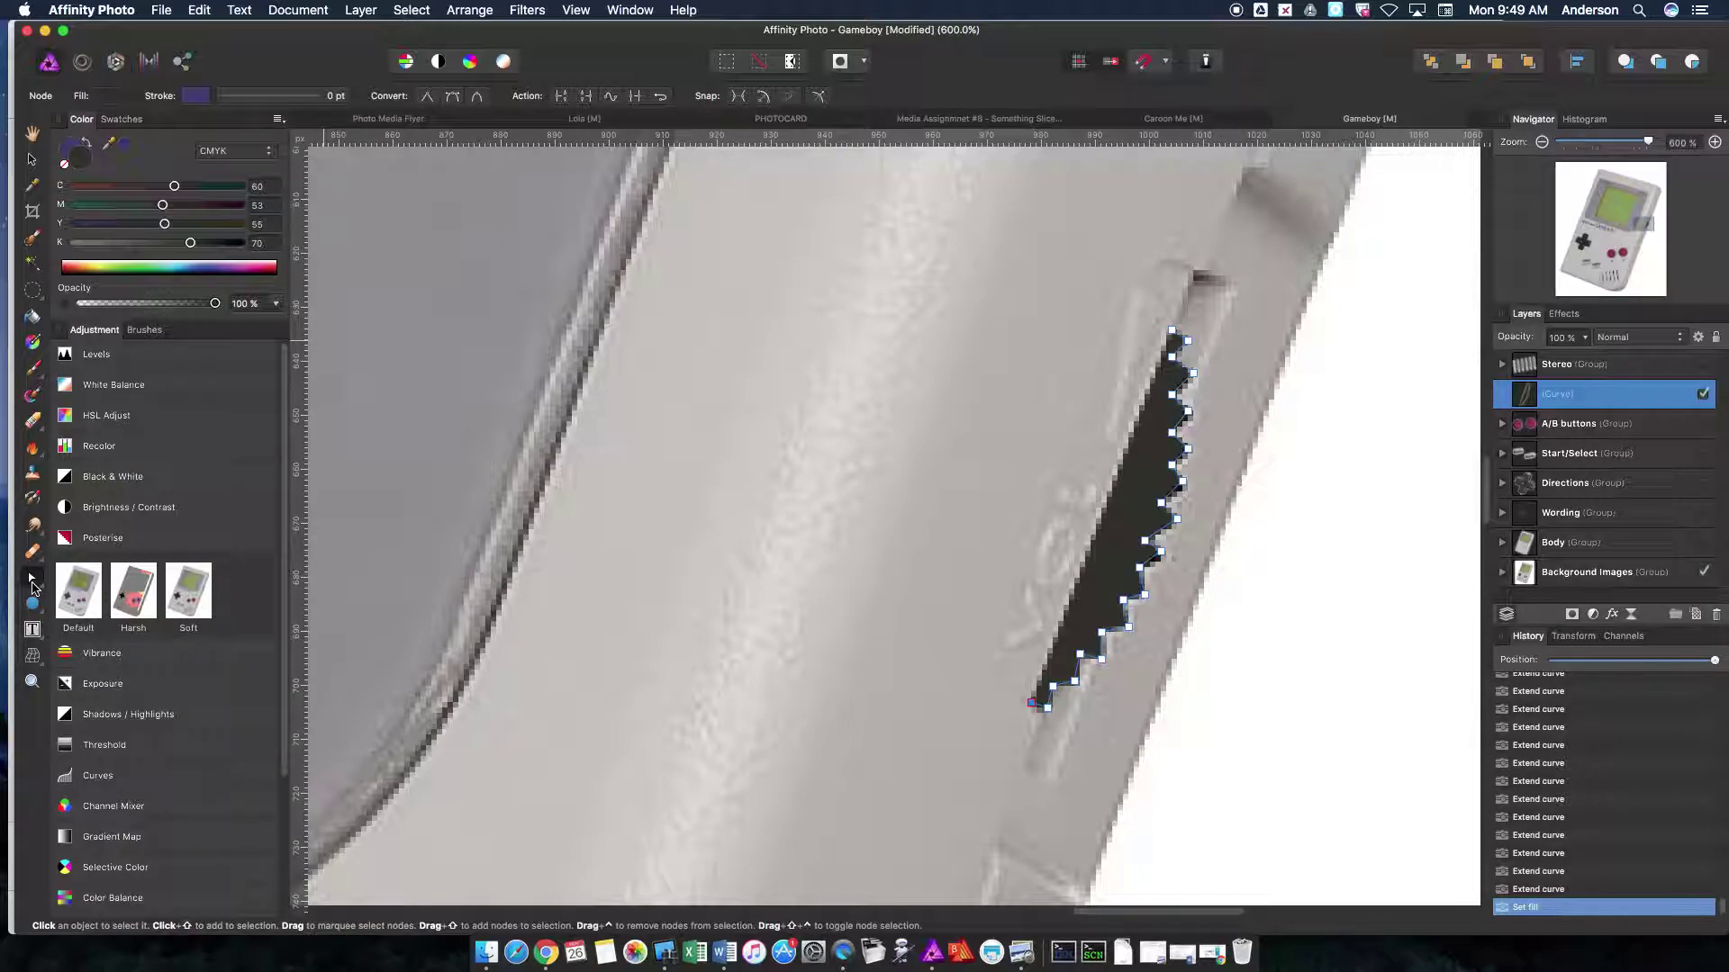
key("super+equal")
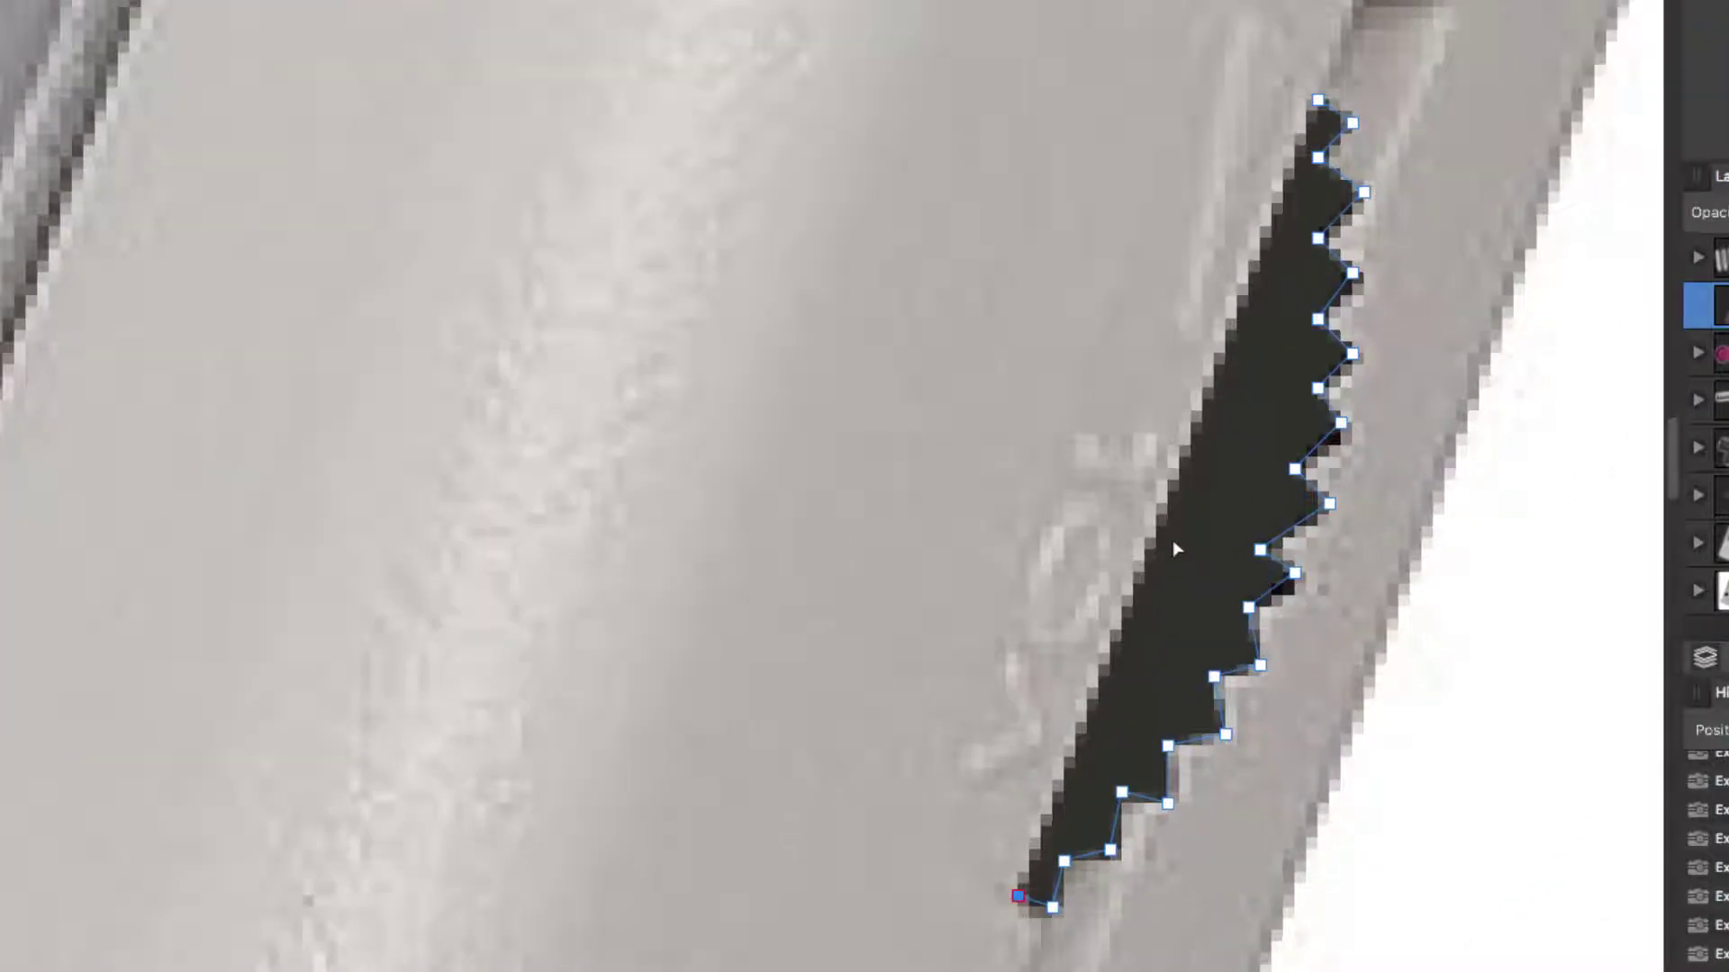
left_click(1162, 522)
left_click(1018, 896)
left_click_drag(1153, 552, 1141, 586)
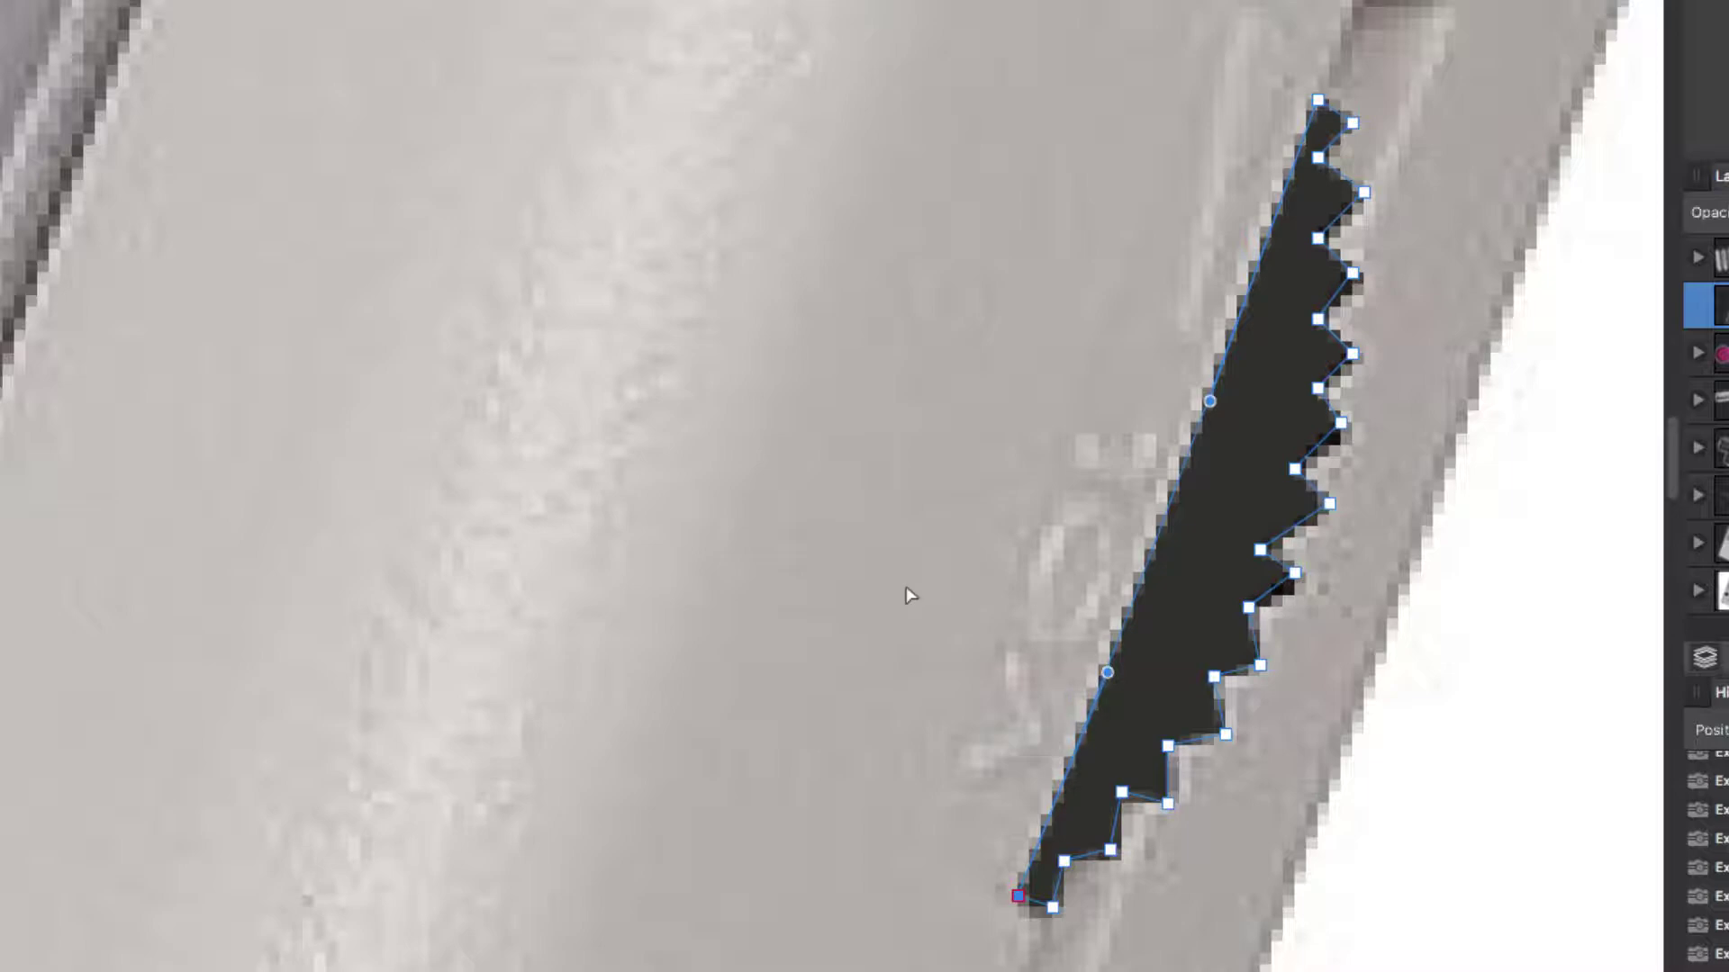
mouse_move(1175, 500)
left_mouse_down()
mouse_move(1052, 501)
mouse_move(1177, 502)
left_mouse_up()
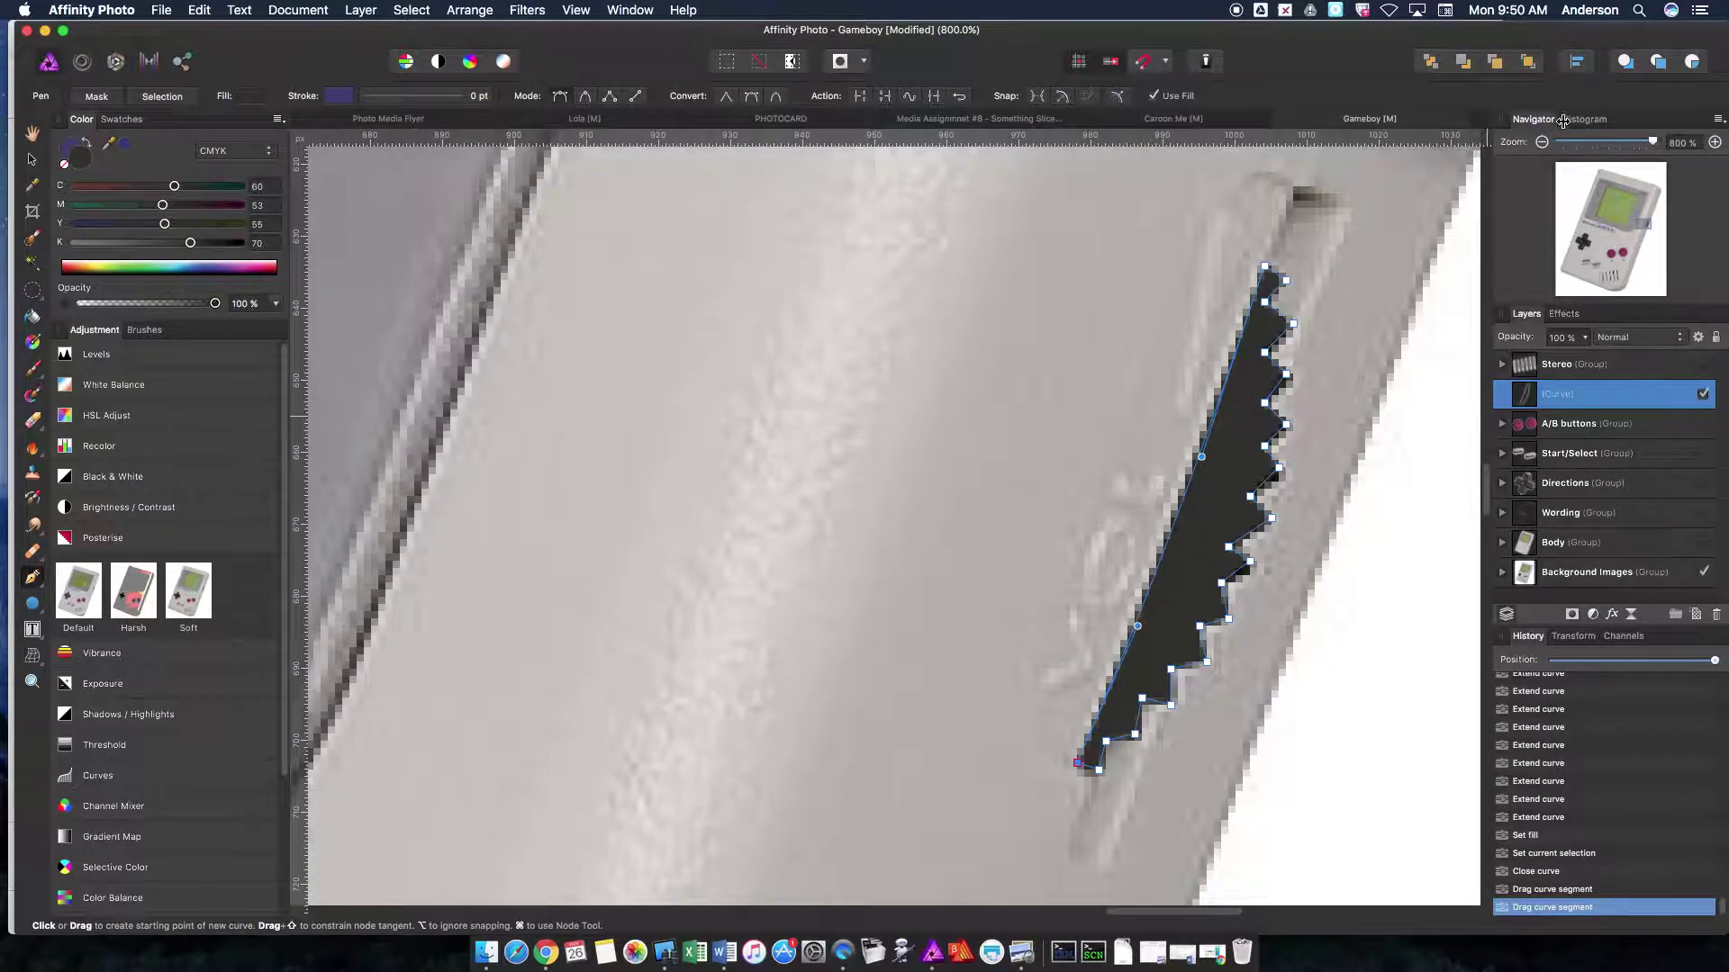
Step: Activate the Color Picker tool and hide the volume wheel curve to uncover the black wheel in the photo
left_click(1544, 144)
left_click(1544, 144)
left_click(1545, 144)
left_click(1545, 144)
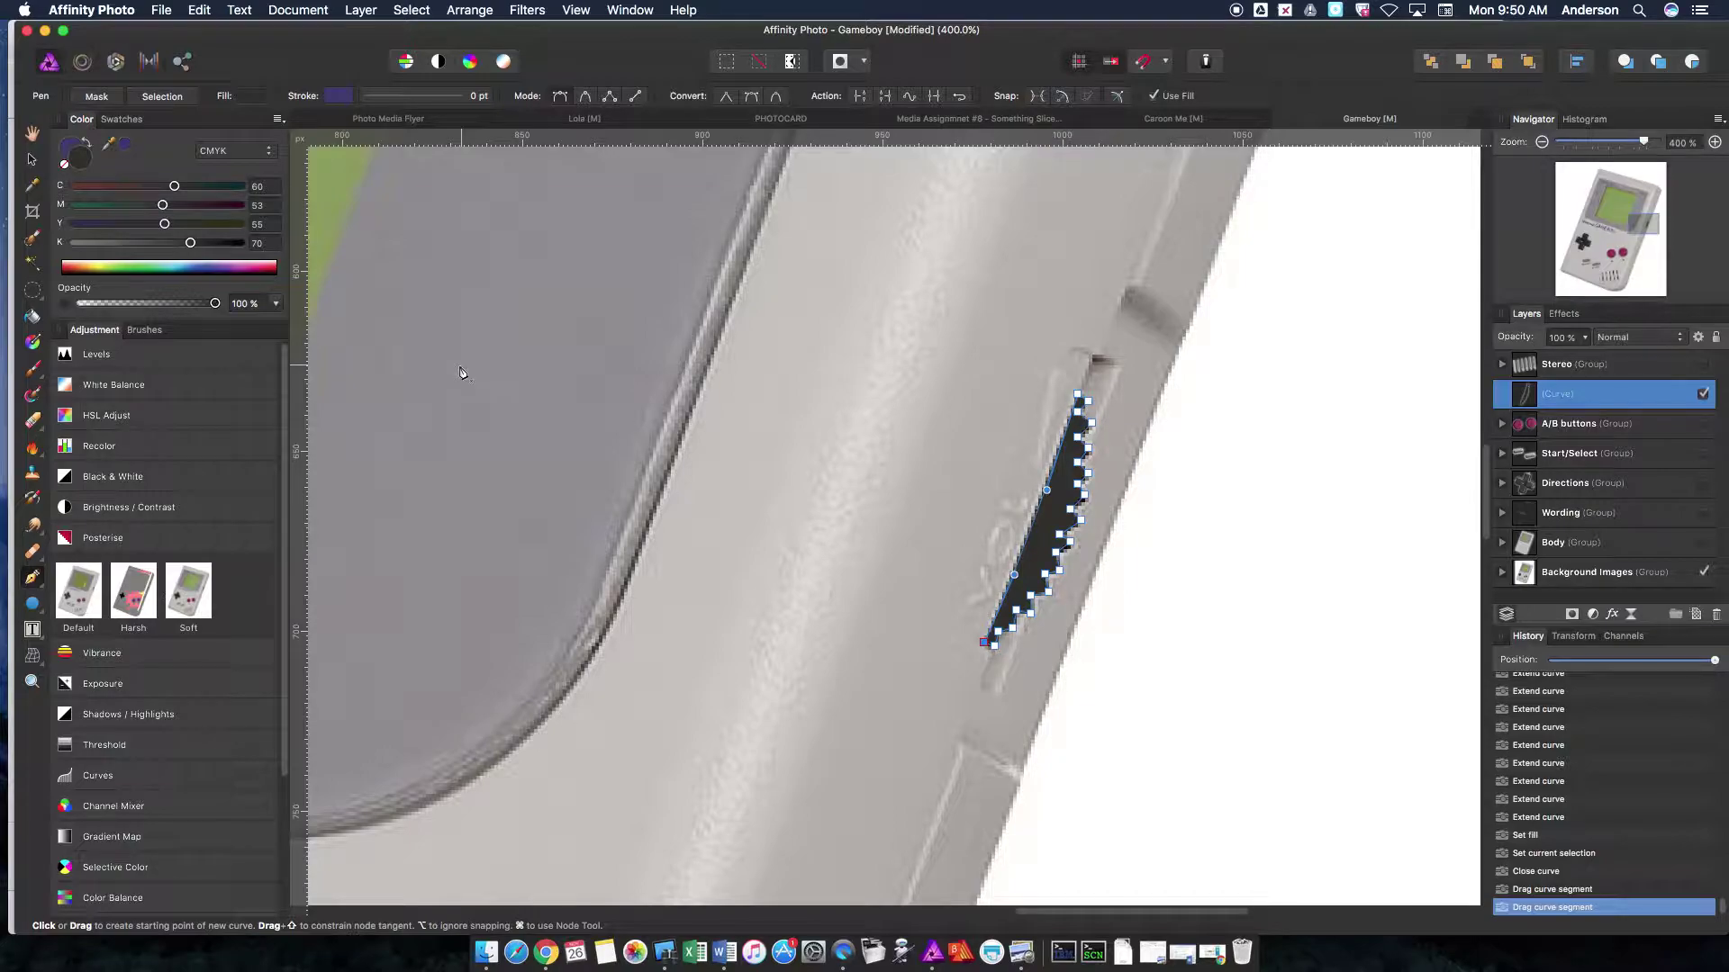
left_click(32, 187)
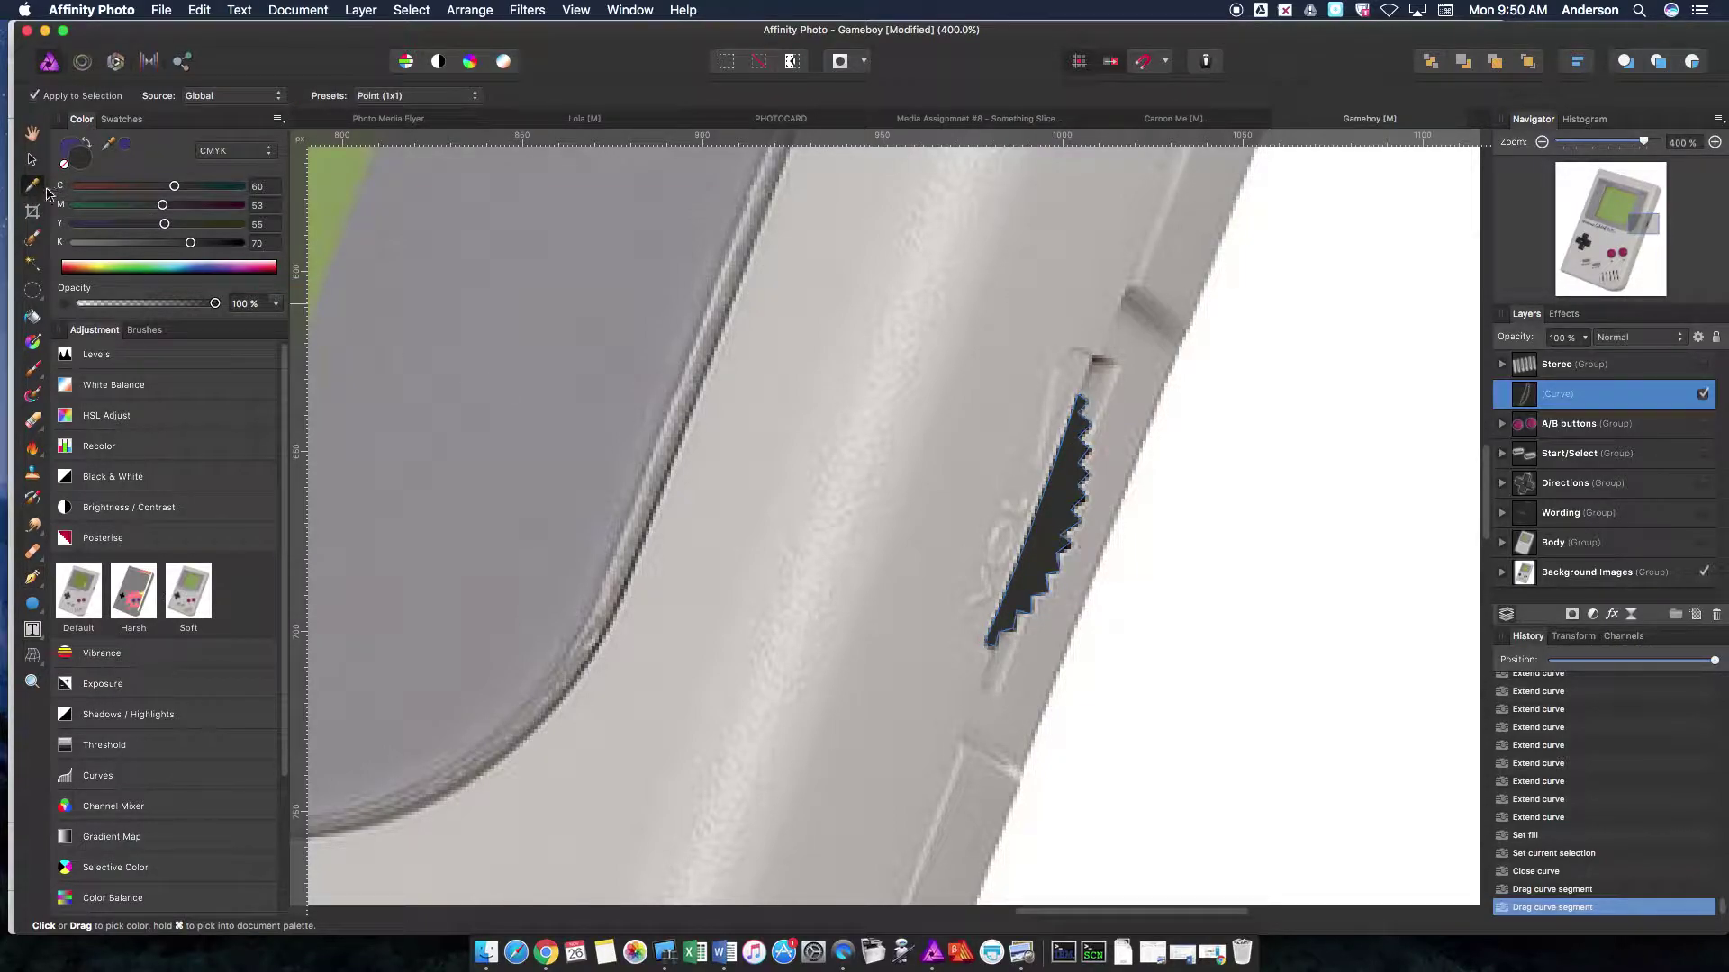
left_click(1703, 396)
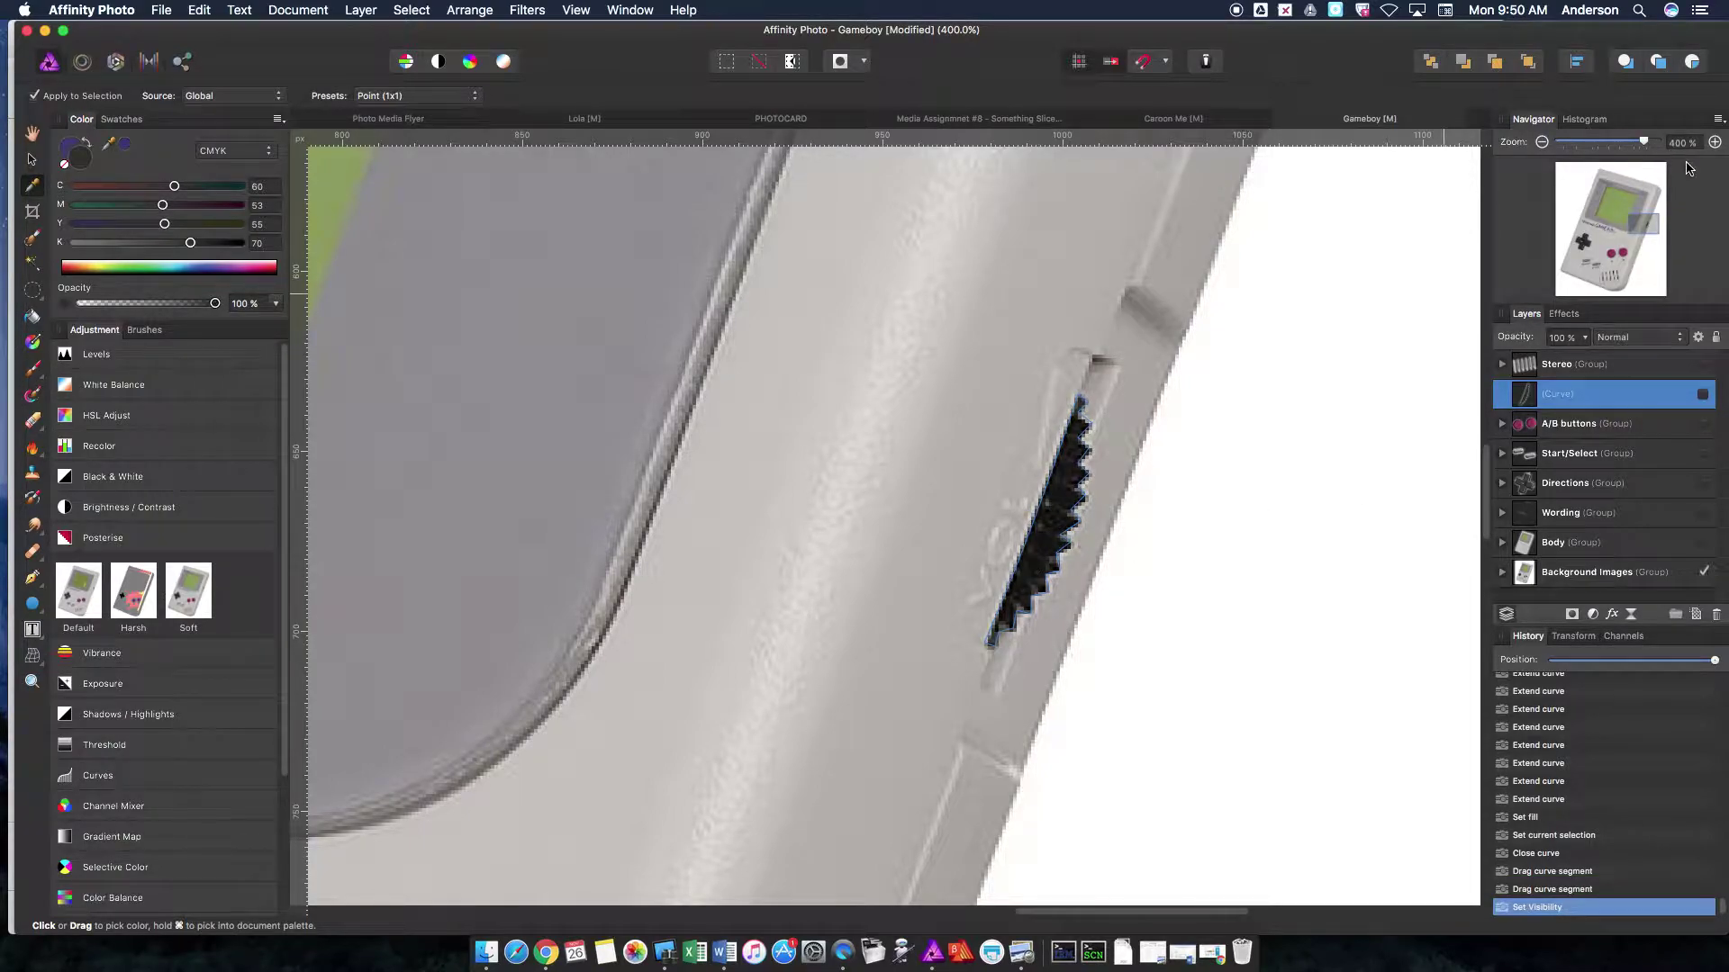
Step: Fill the volume wheel curve with the near-black sampled from the photo's wheel, and make the curve visible again
left_click(1714, 142)
left_click(1714, 143)
left_click(1714, 142)
left_click(1715, 142)
left_click(1715, 143)
left_click(1715, 143)
left_click(1636, 225)
left_click_drag(1636, 225, 1647, 225)
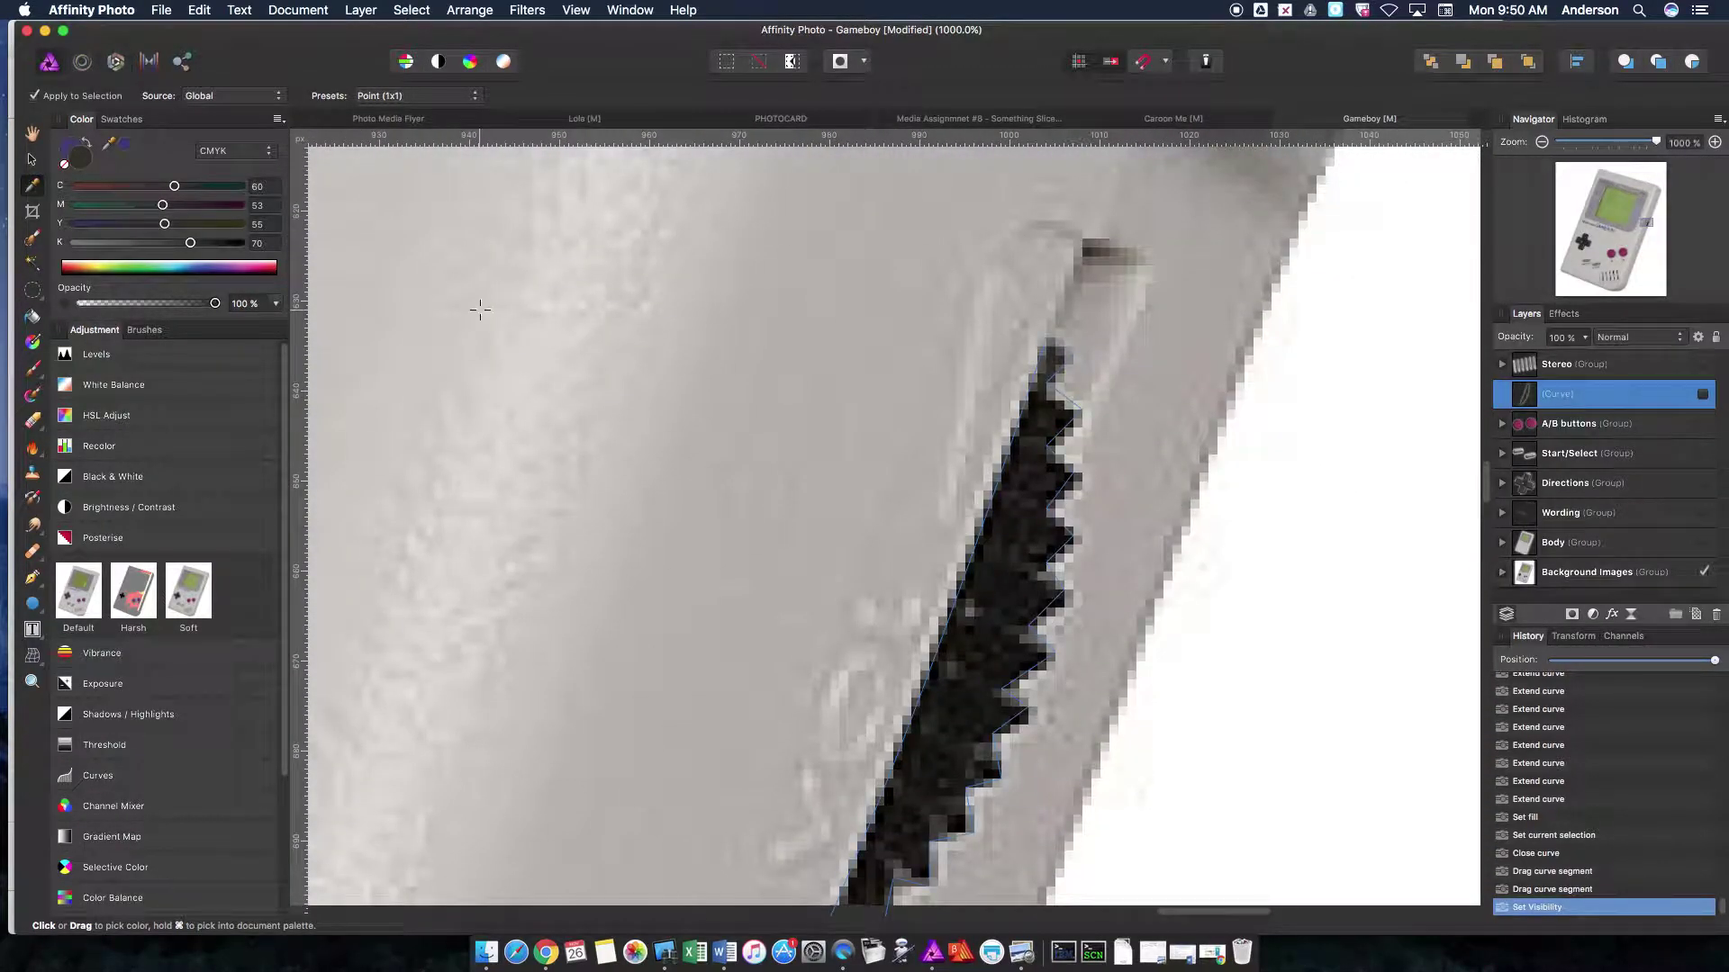
left_click_drag(109, 142, 1015, 534)
left_click(126, 146)
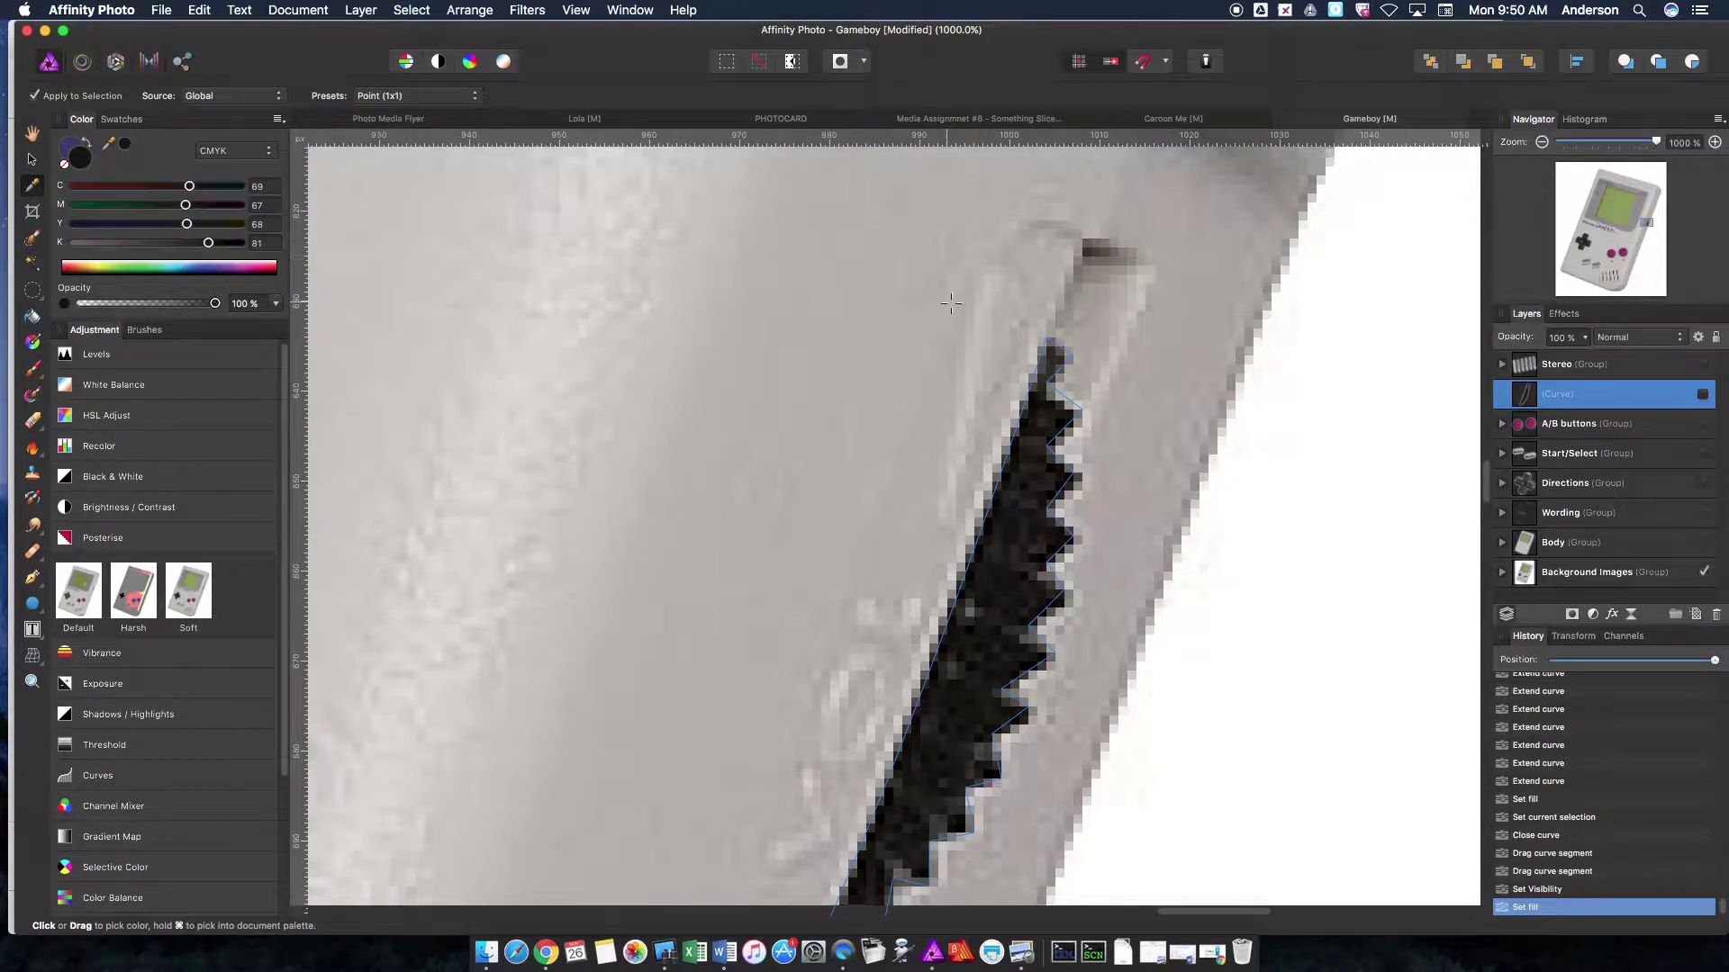
left_click(1702, 393)
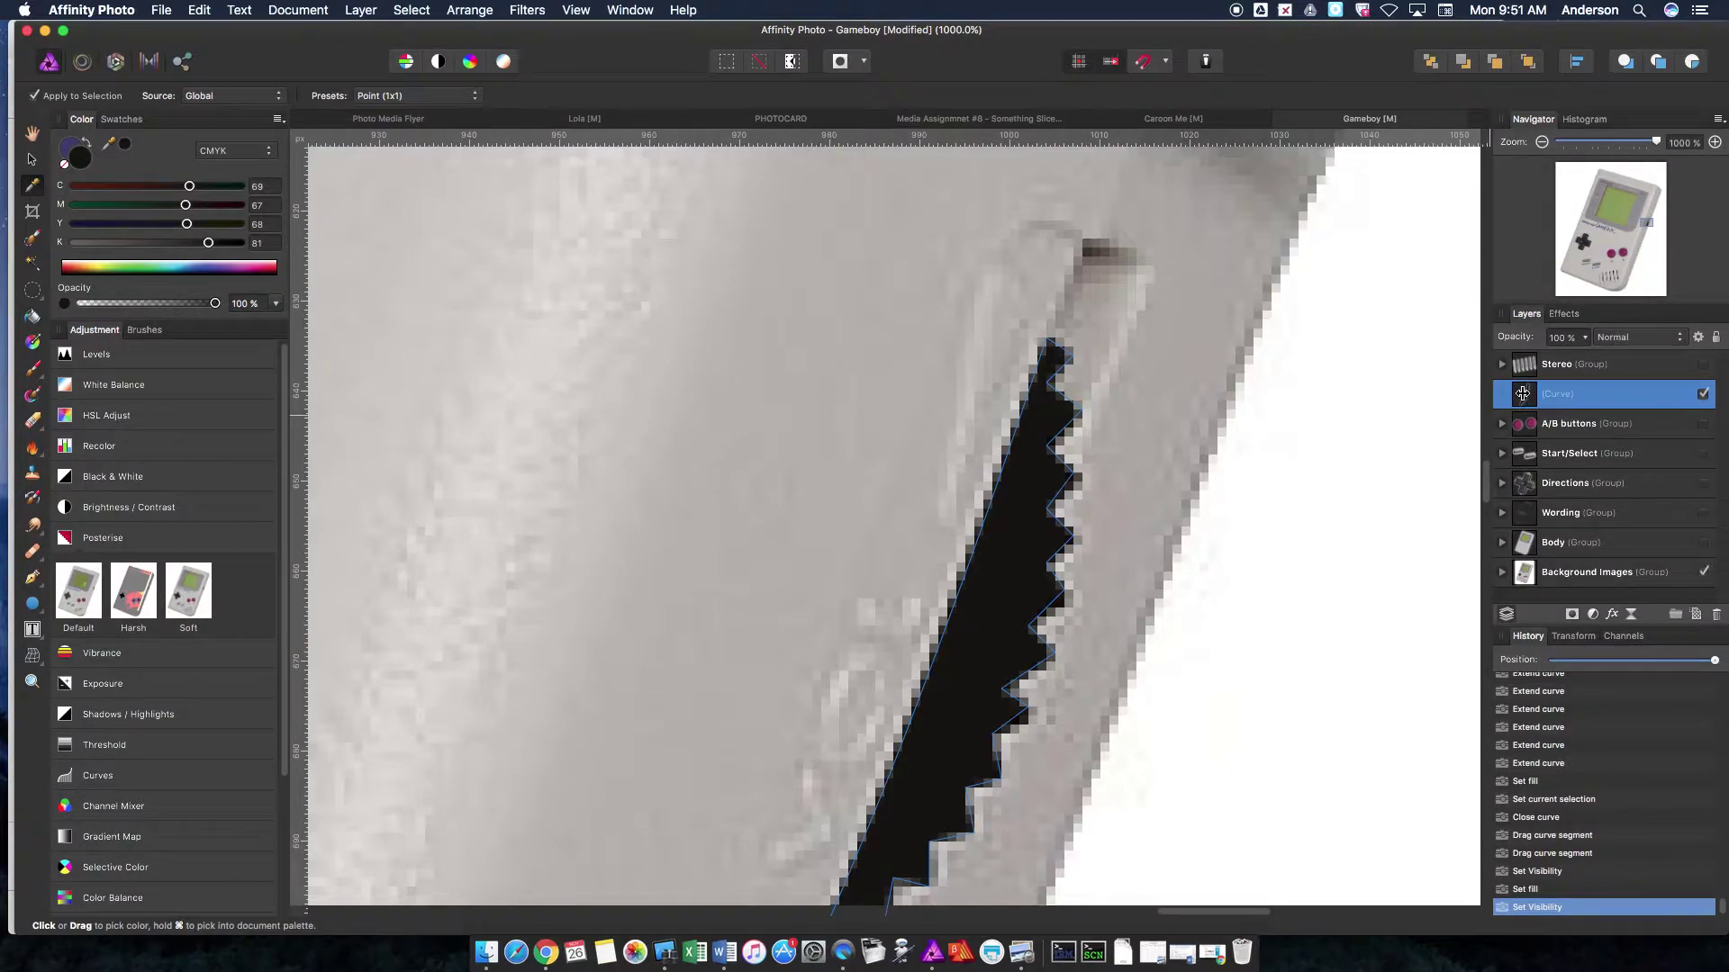
Step: Zoom out to 75% to review the volume wheel curve against the whole Game Boy photo
left_click(1542, 142)
left_click(1542, 142)
left_click(1542, 143)
left_click(1542, 142)
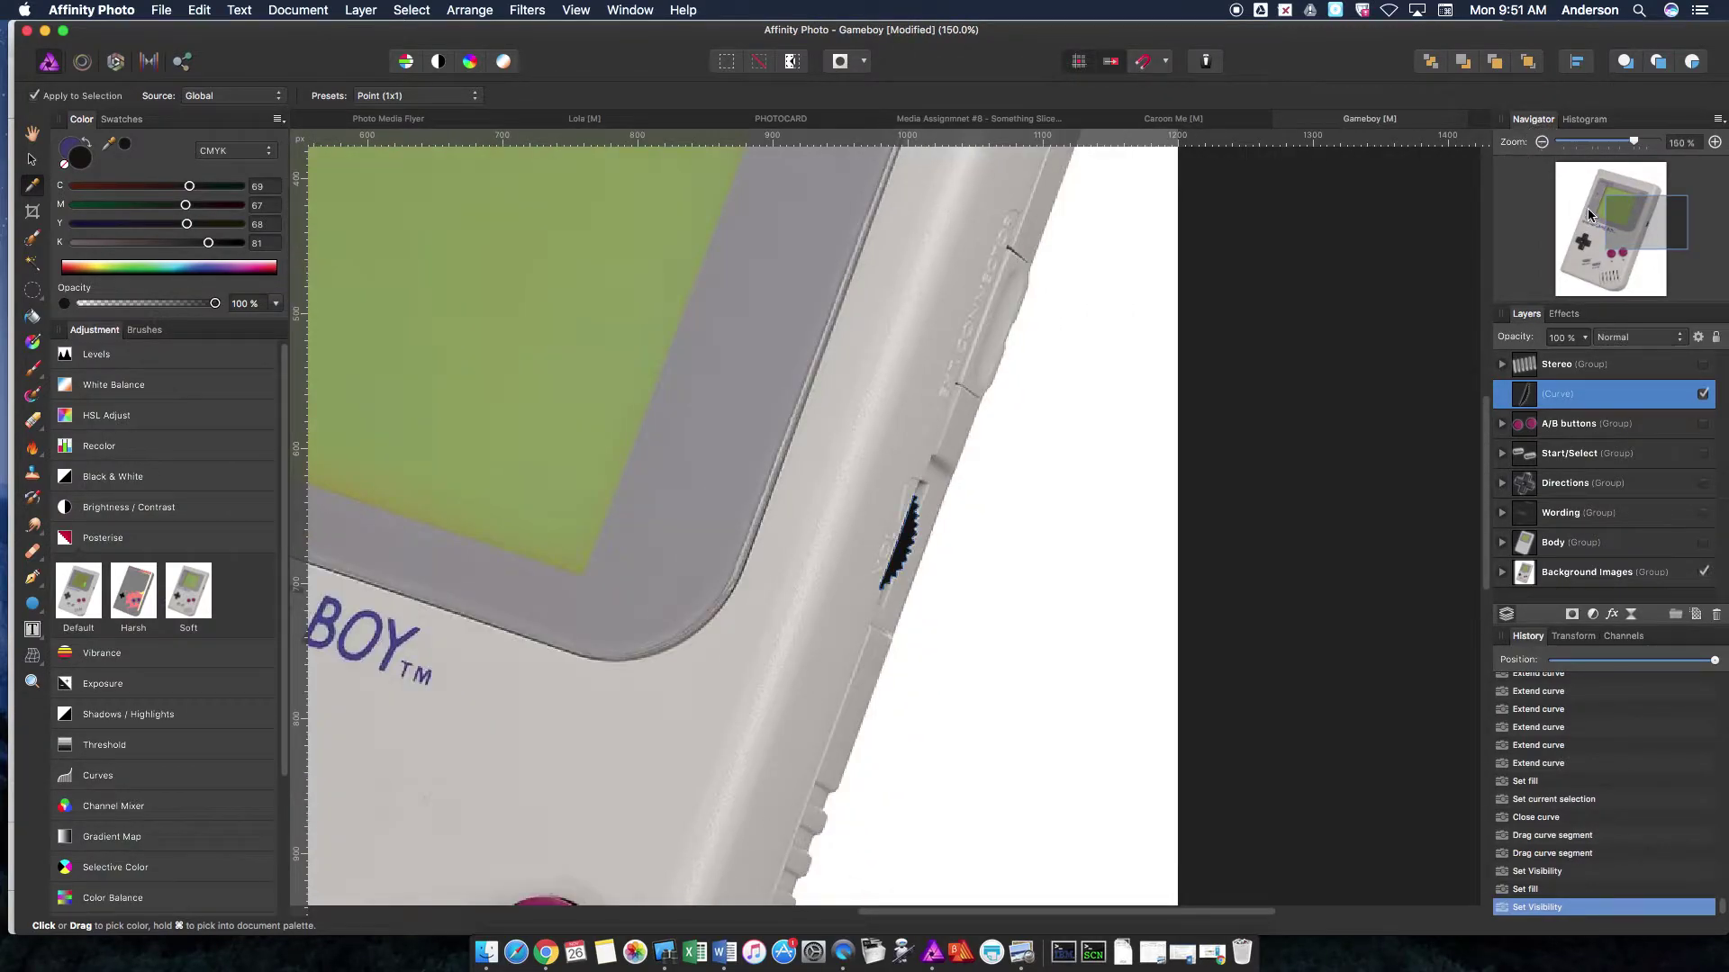
left_click(1632, 226)
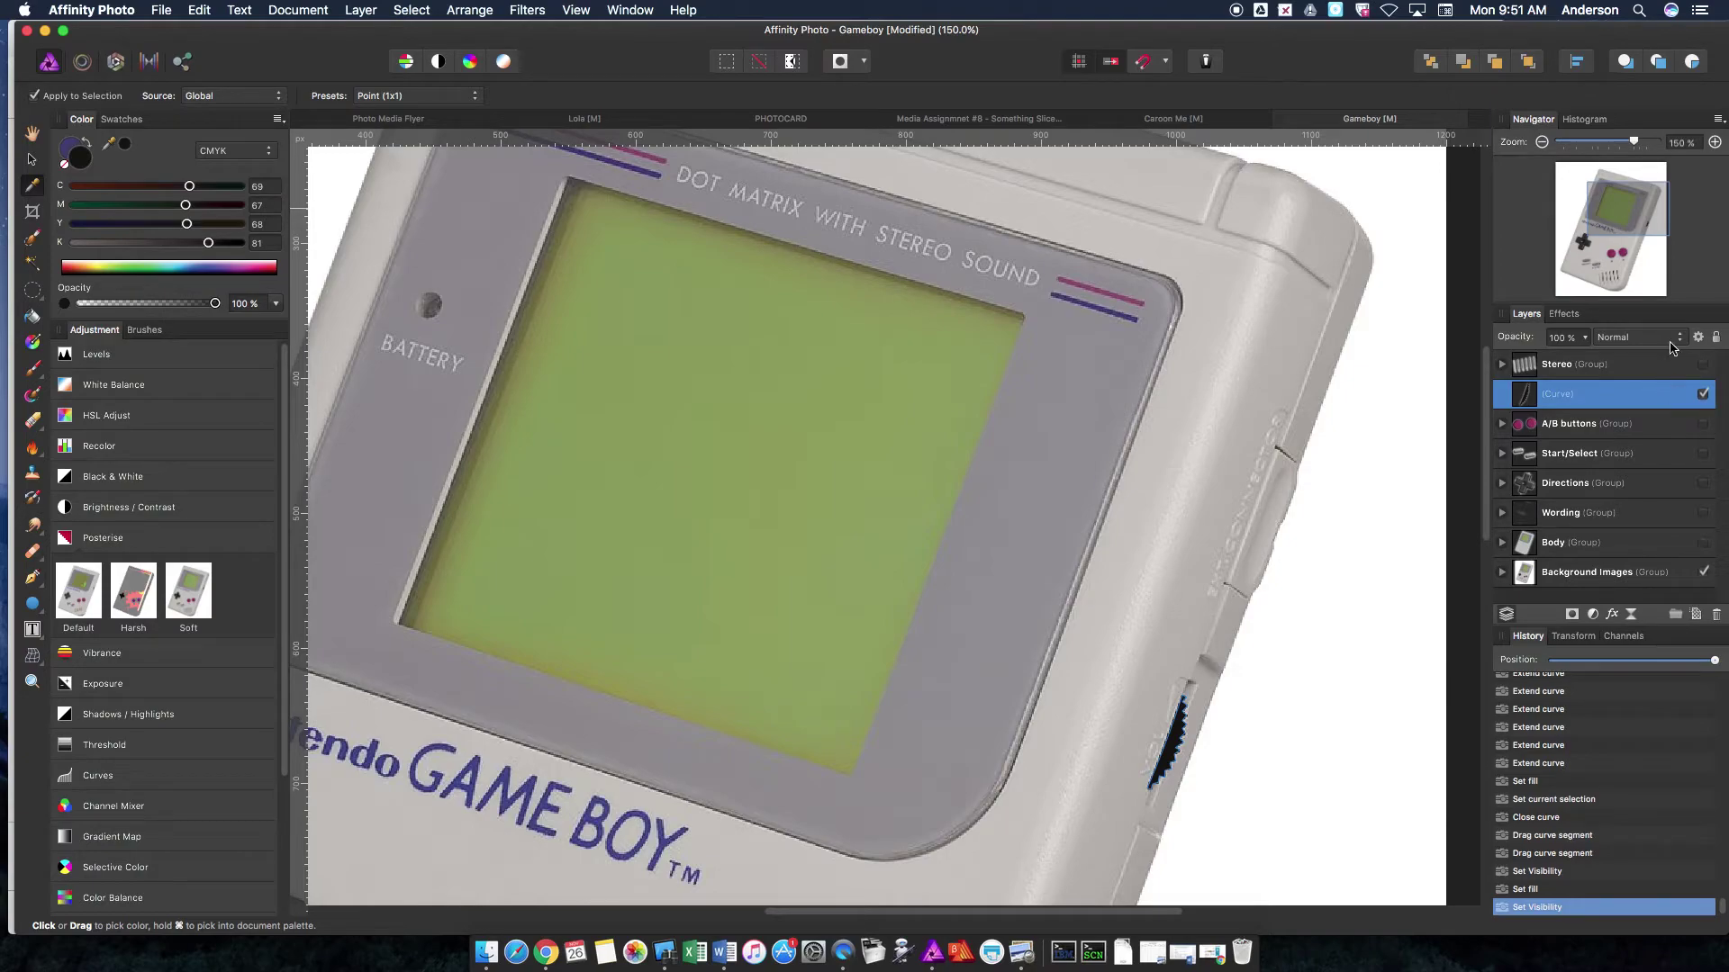
left_click(1543, 142)
left_click(1543, 142)
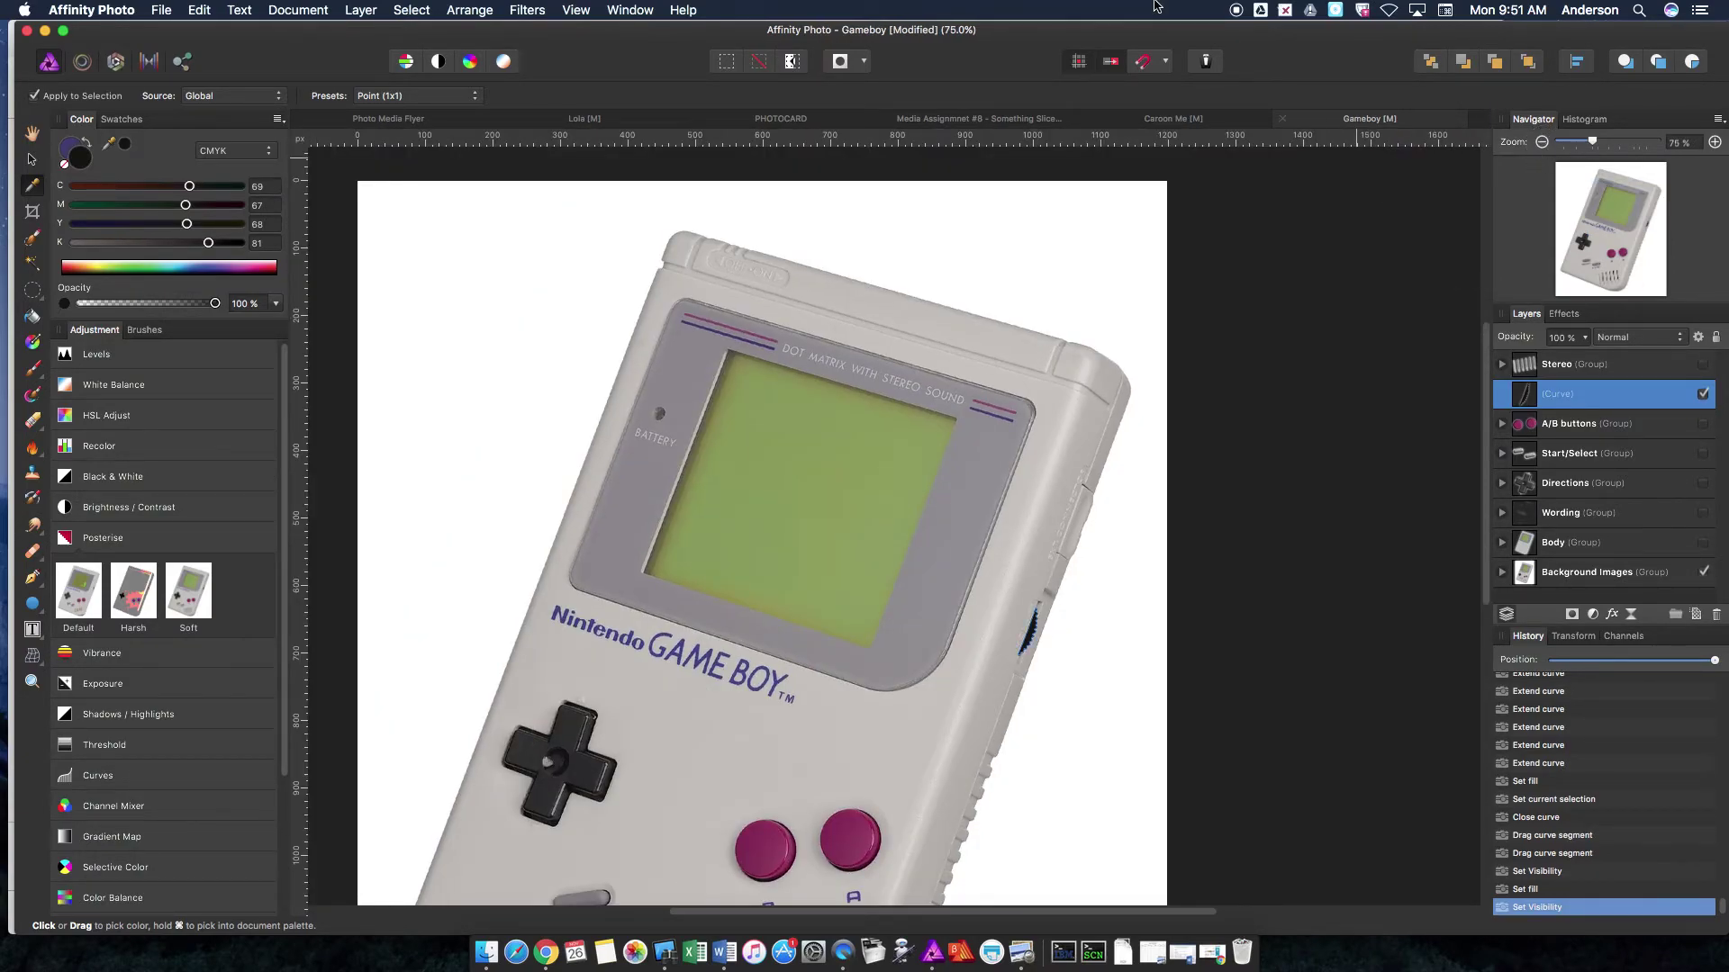